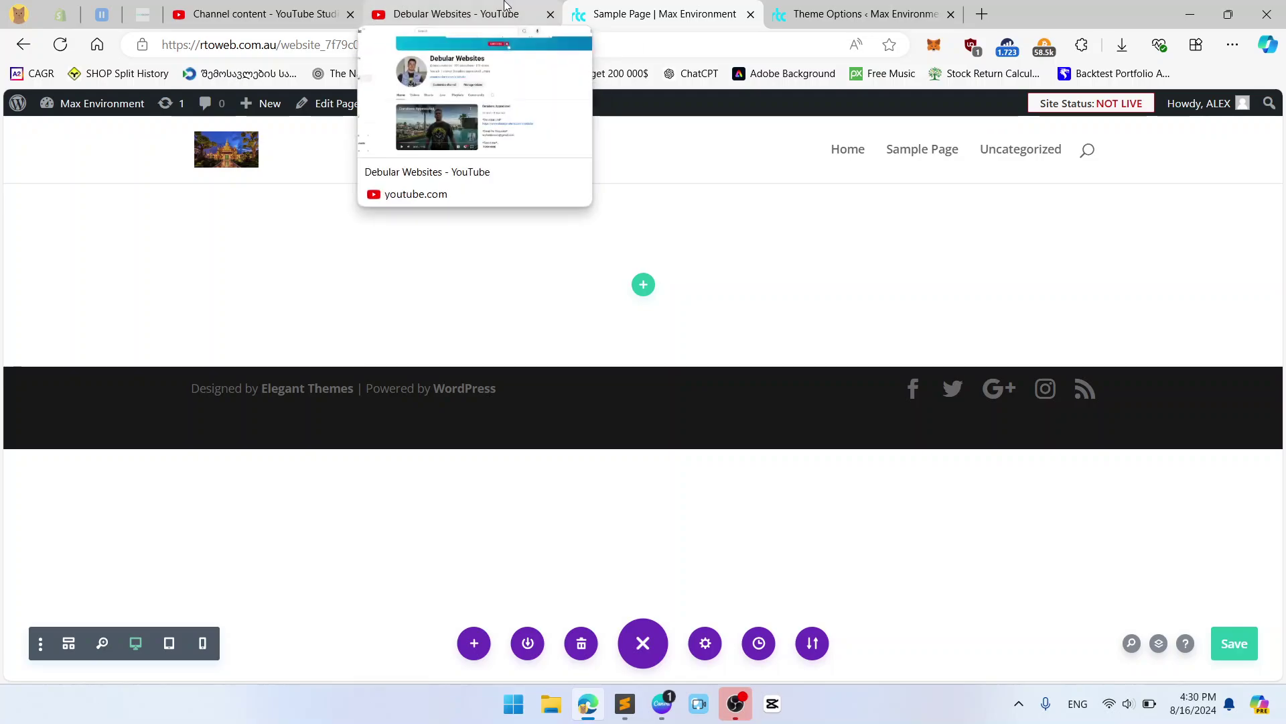
- Highlight the two donation links on the Debular Websites YouTube channel page
{"action": "left_click", "coordinate": [456, 13]}
{"action": "left_click_drag", "start_coordinate": [932, 514], "coordinate": [667, 516]}
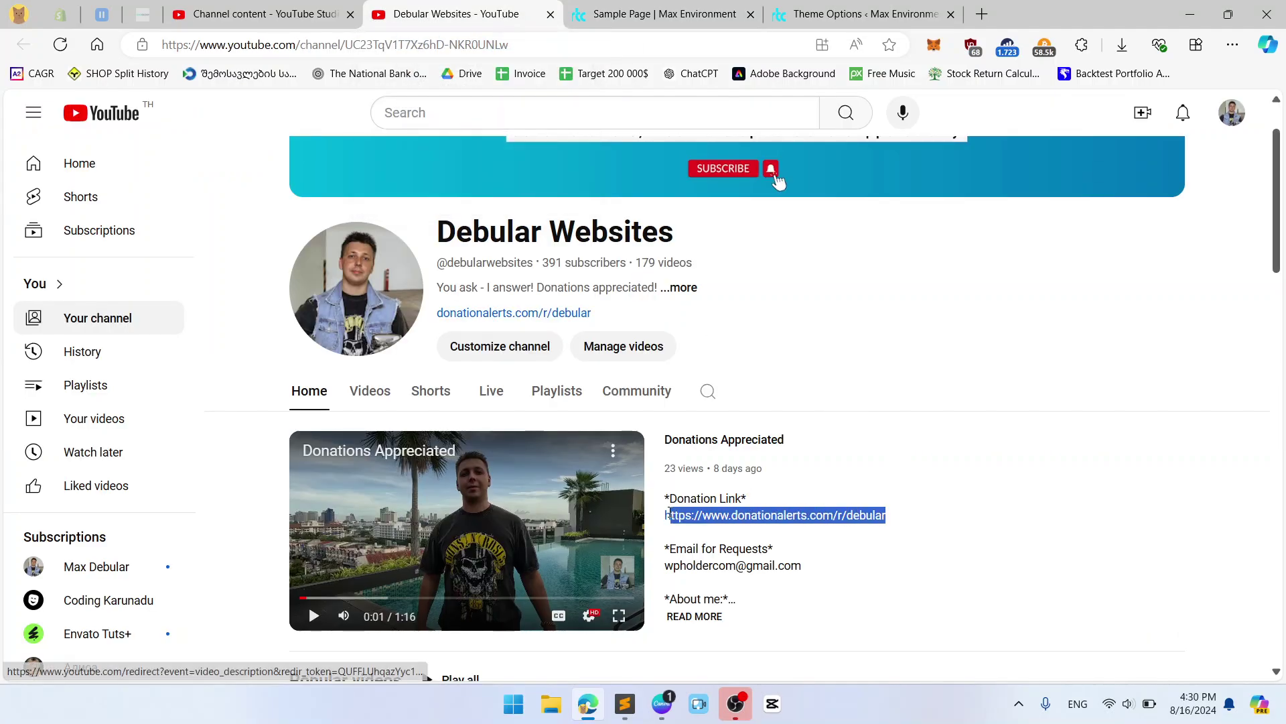
{"action": "left_click", "coordinate": [640, 328]}
{"action": "left_click_drag", "start_coordinate": [591, 313], "coordinate": [436, 312]}
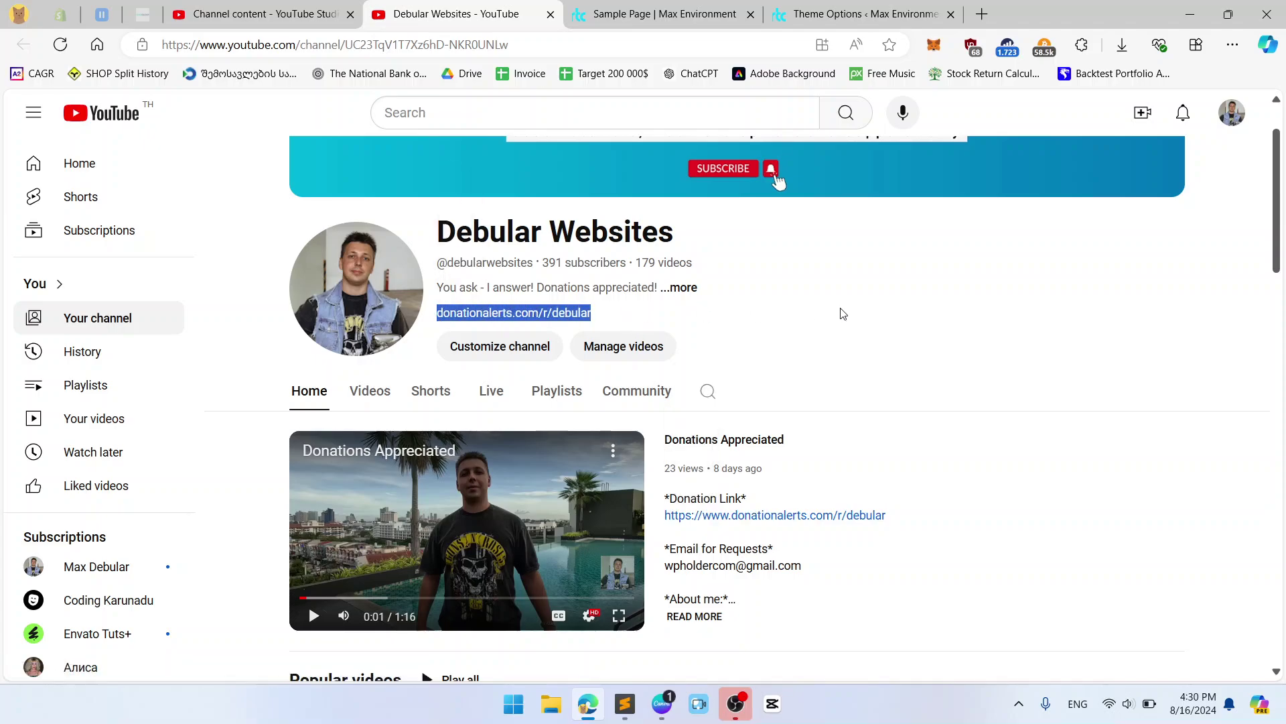
- Return to the WordPress site, open the Appearance themes page, and close the Sample Page tab
{"action": "left_click", "coordinate": [703, 5]}
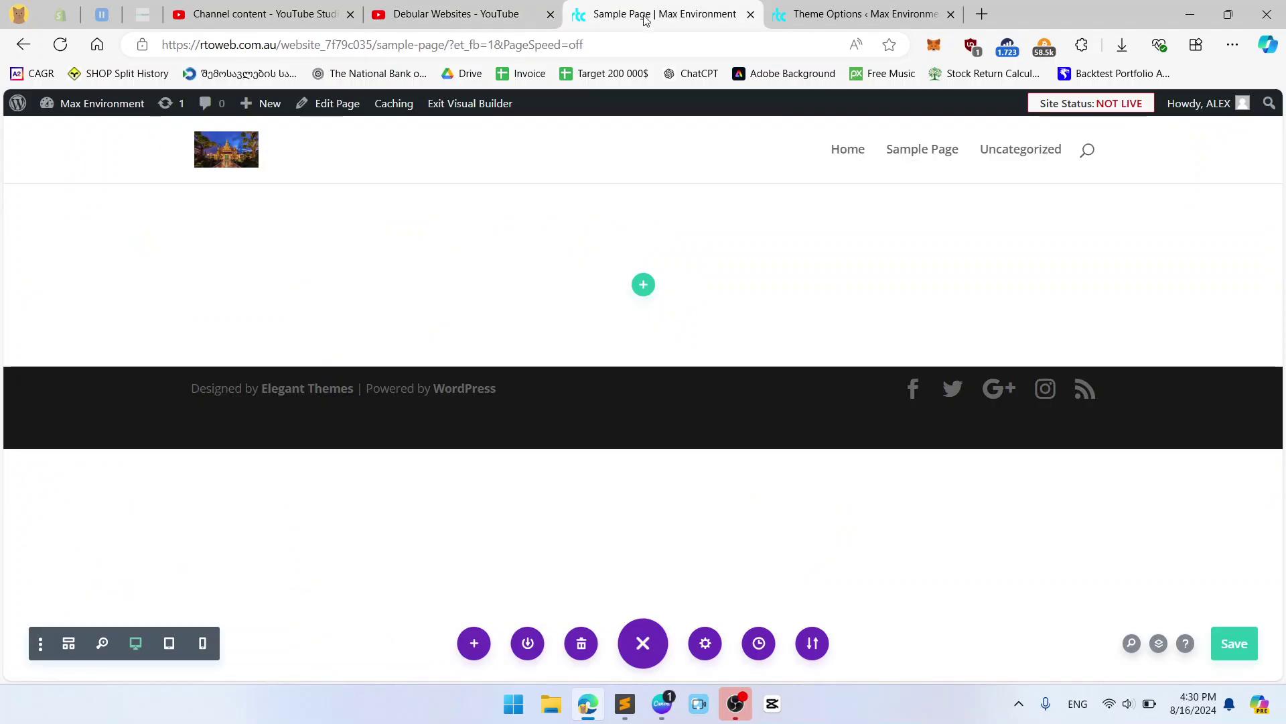
{"action": "left_click", "coordinate": [839, 5]}
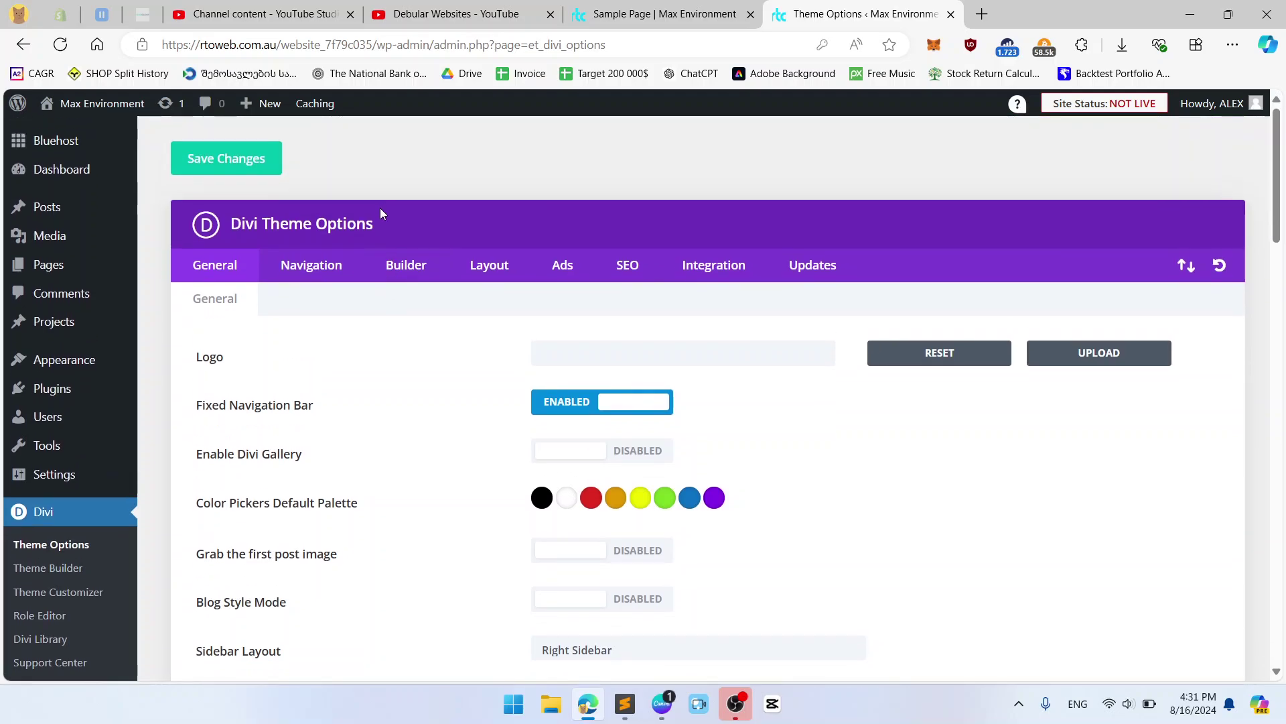
{"action": "mouse_move", "coordinate": [104, 363]}
{"action": "left_click", "coordinate": [158, 363]}
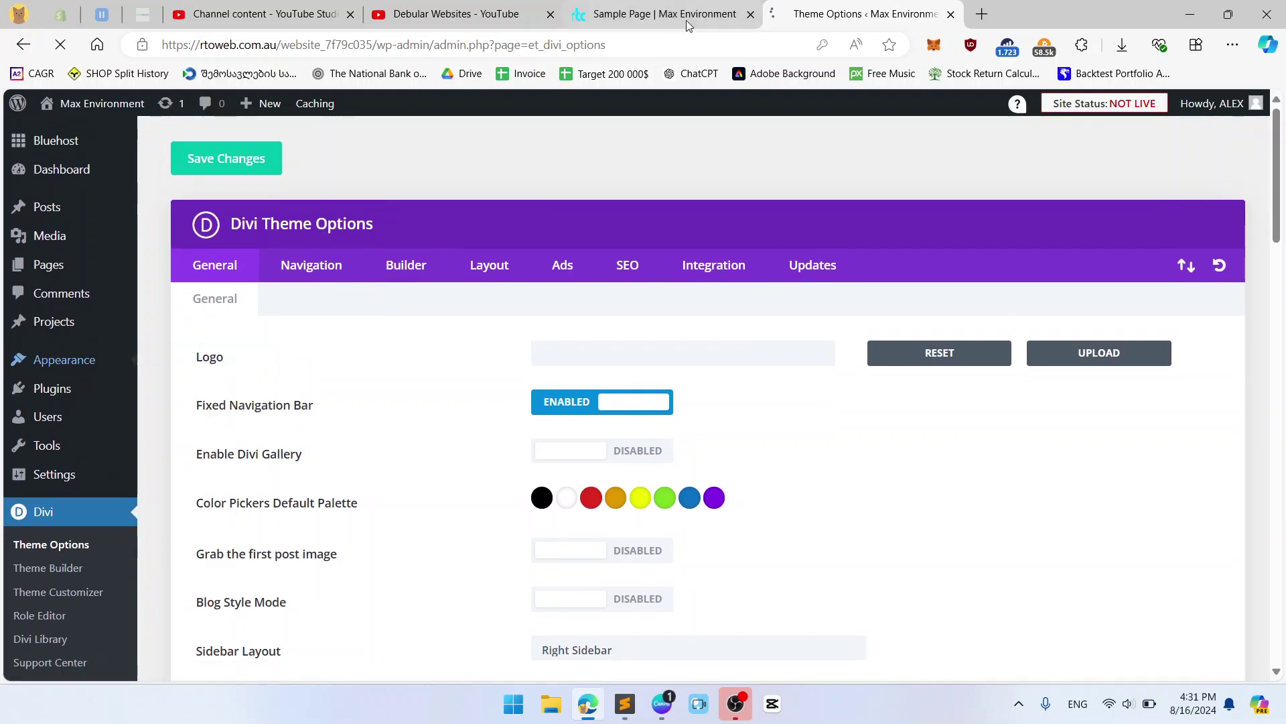
{"action": "left_click", "coordinate": [749, 16]}
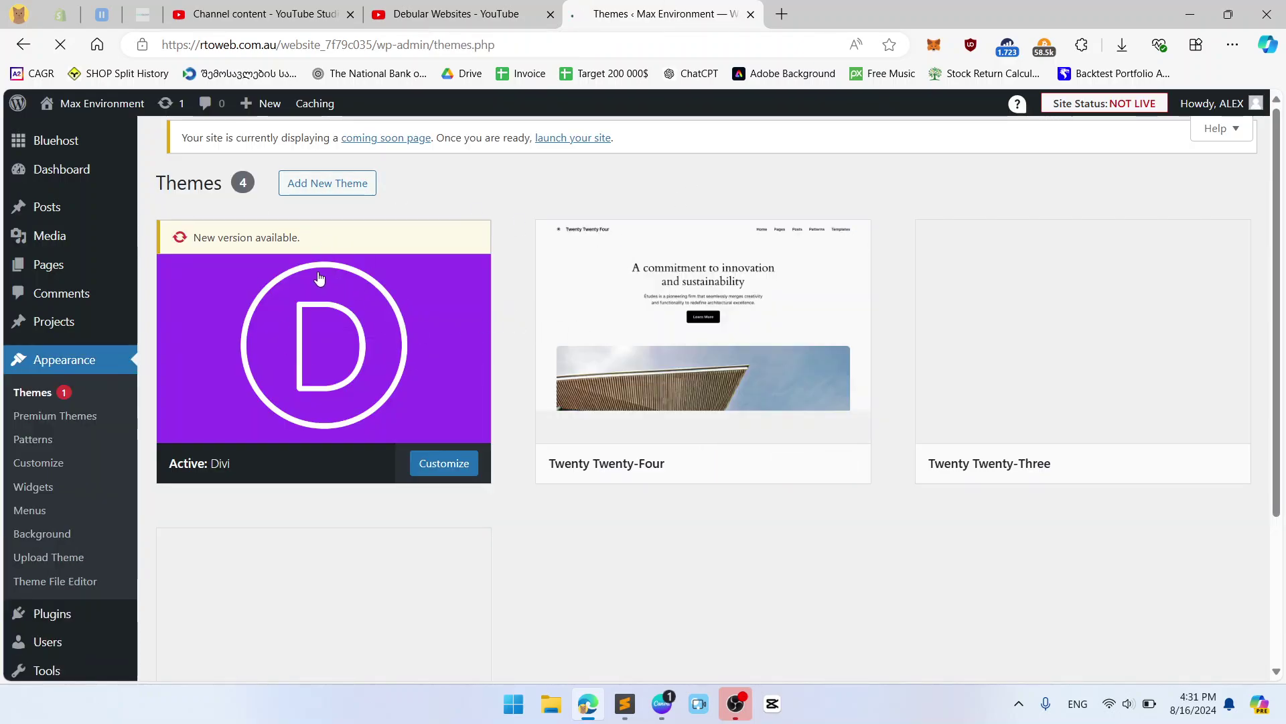
- Open the Divi Theme Options page from the WordPress admin
{"action": "scroll", "coordinate": [315, 310], "scroll_direction": "down", "scroll_amount": 3}
{"action": "mouse_move", "coordinate": [101, 626]}
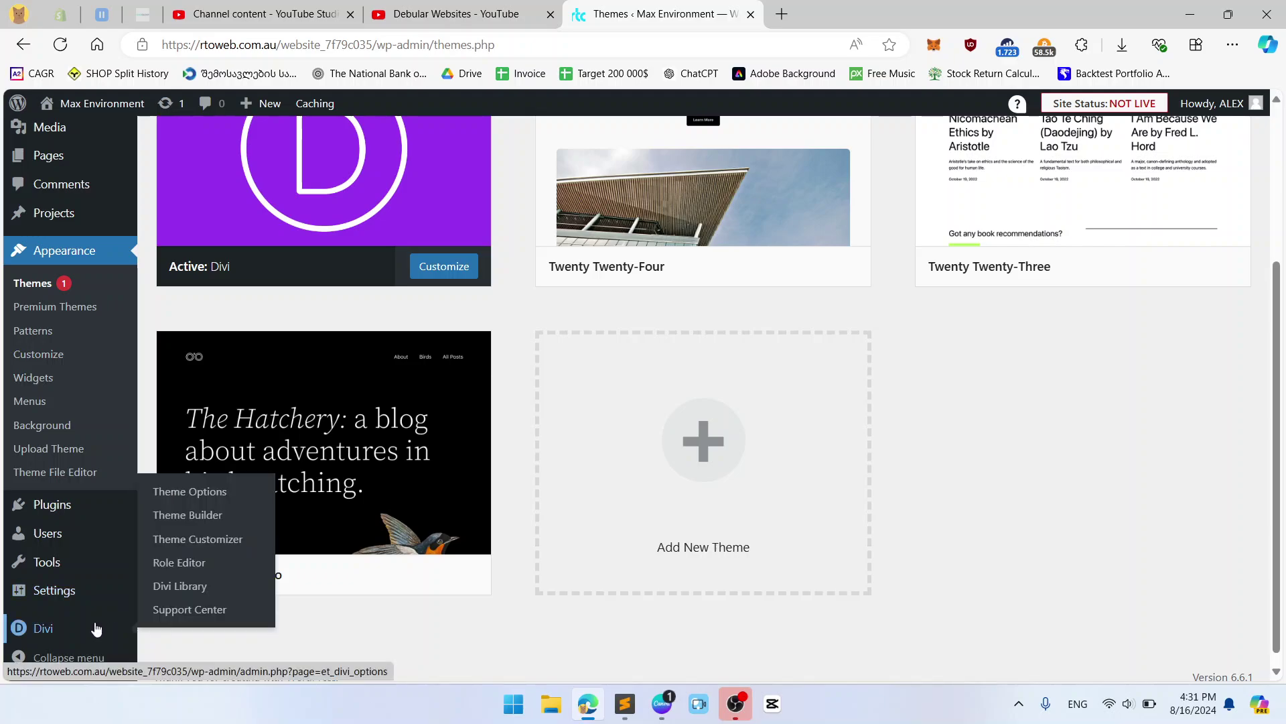
{"action": "left_click", "coordinate": [203, 493]}
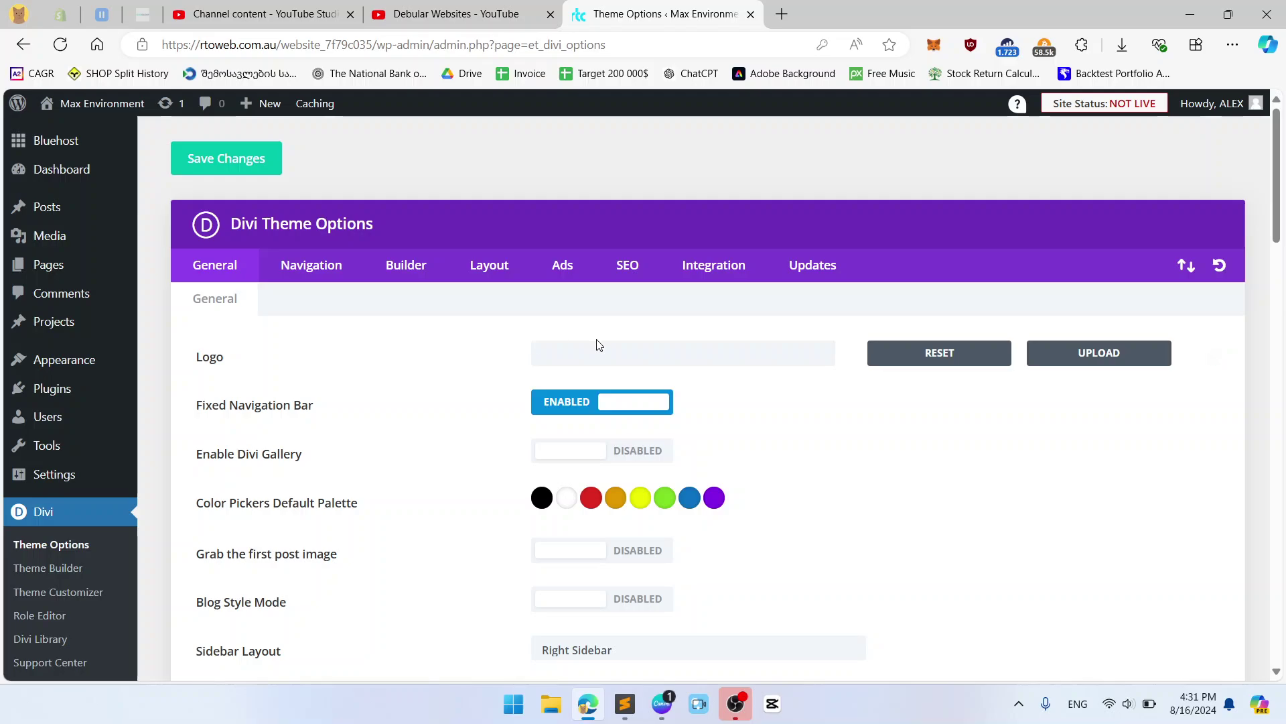
- Try an image from the media library as the site logo, and reset the Logo setting
{"action": "left_click", "coordinate": [1106, 355]}
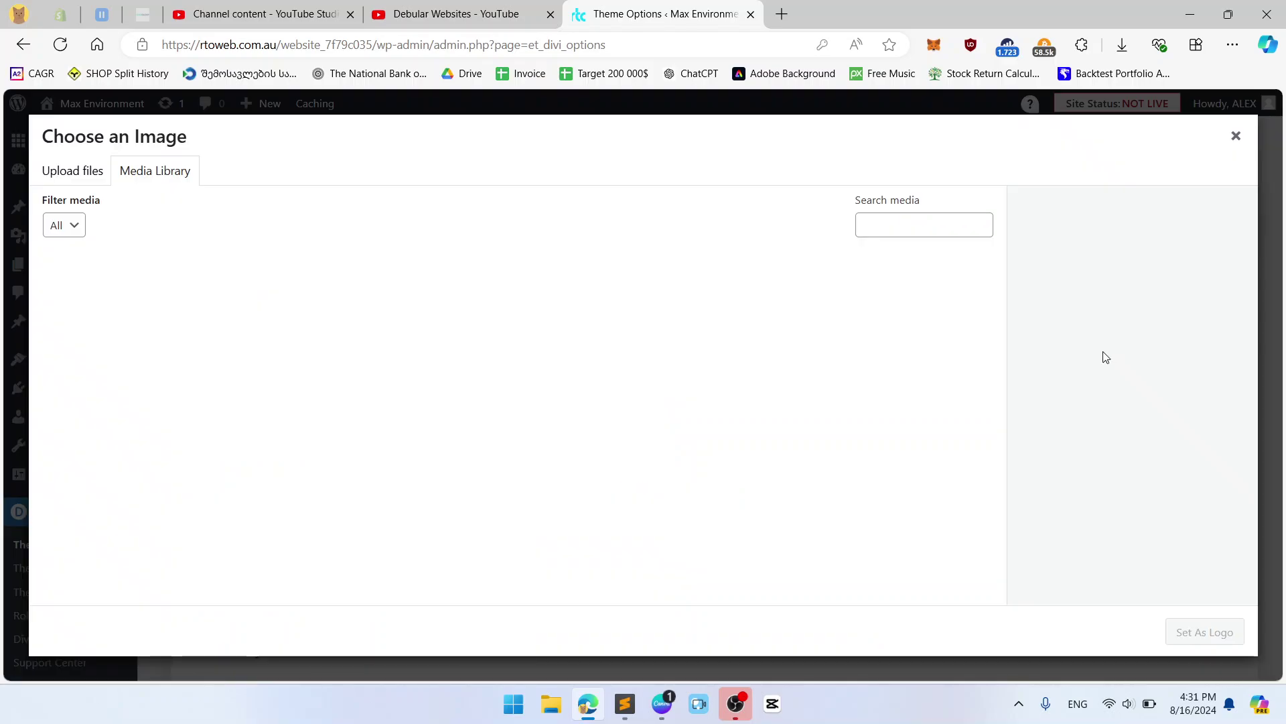
{"action": "left_click", "coordinate": [258, 314]}
{"action": "left_click", "coordinate": [1204, 632]}
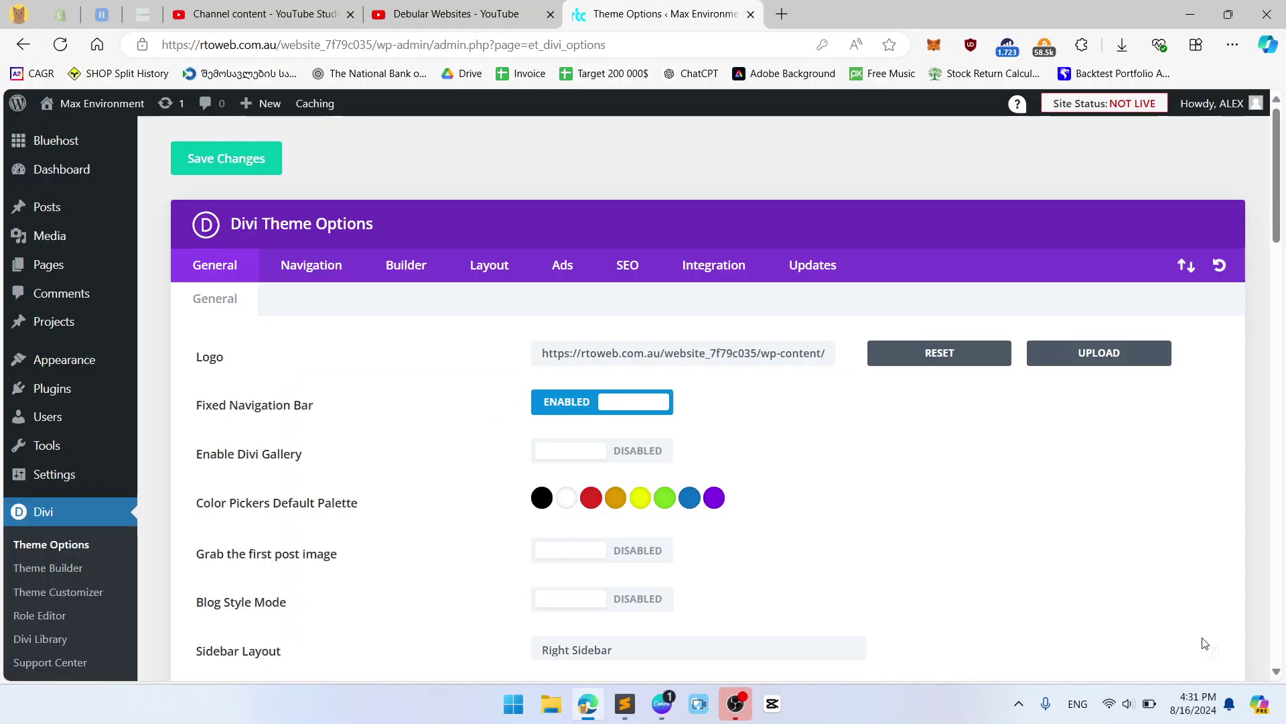
{"action": "scroll", "coordinate": [810, 373], "scroll_direction": "down", "scroll_amount": 1}
{"action": "left_click", "coordinate": [979, 271]}
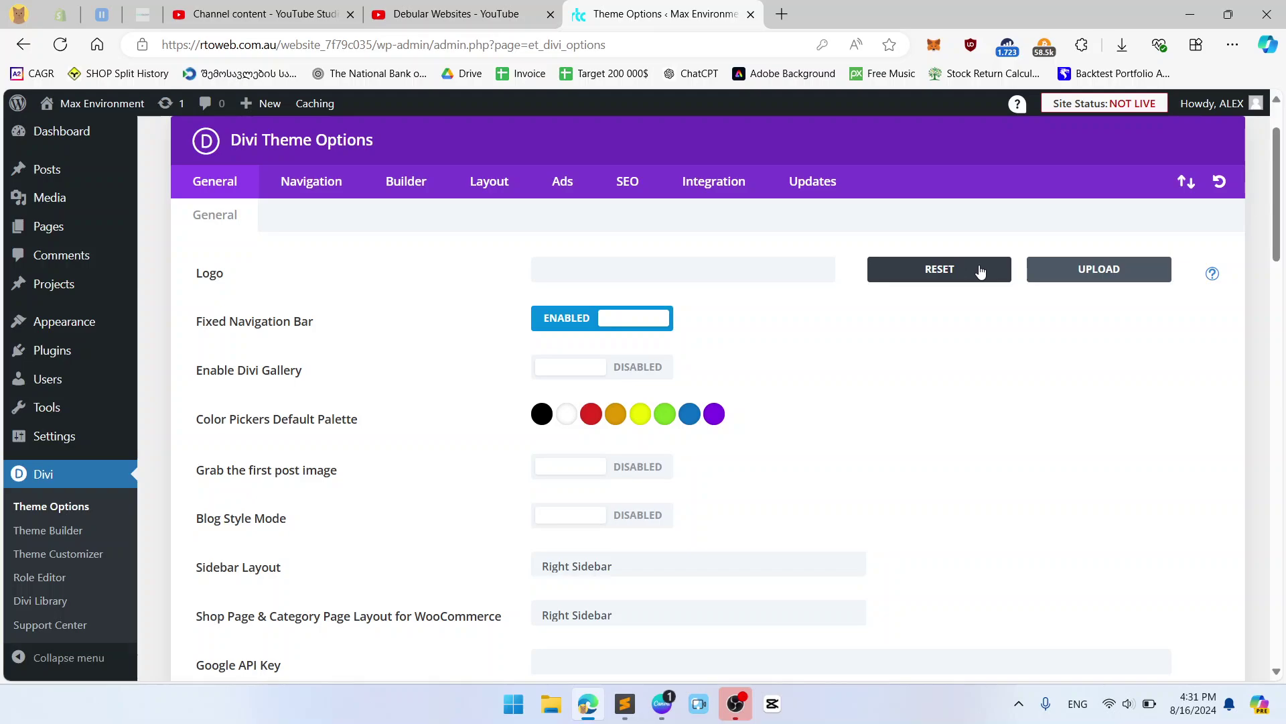
- Recolor the third, fourth and fifth swatches of the Color Pickers Default Palette to bright green, blue and red
{"action": "scroll", "coordinate": [598, 342], "scroll_direction": "down", "scroll_amount": 5}
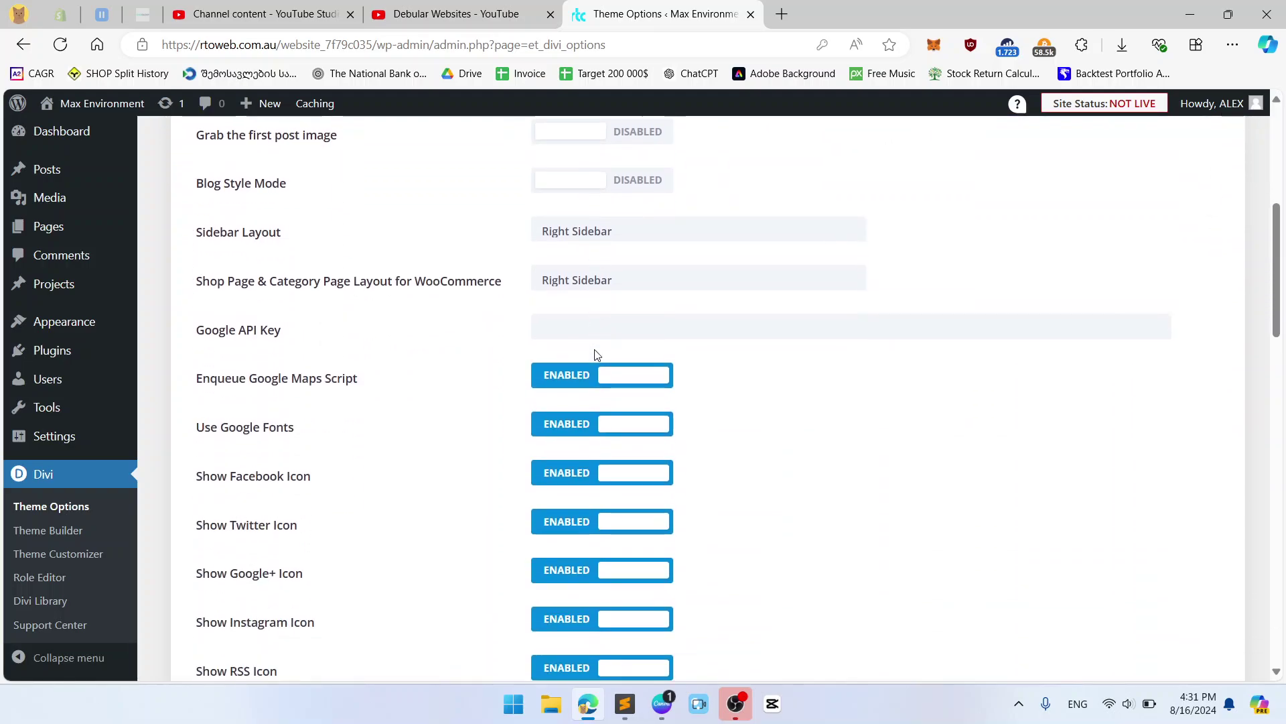
{"action": "scroll", "coordinate": [569, 348], "scroll_direction": "up", "scroll_amount": 4}
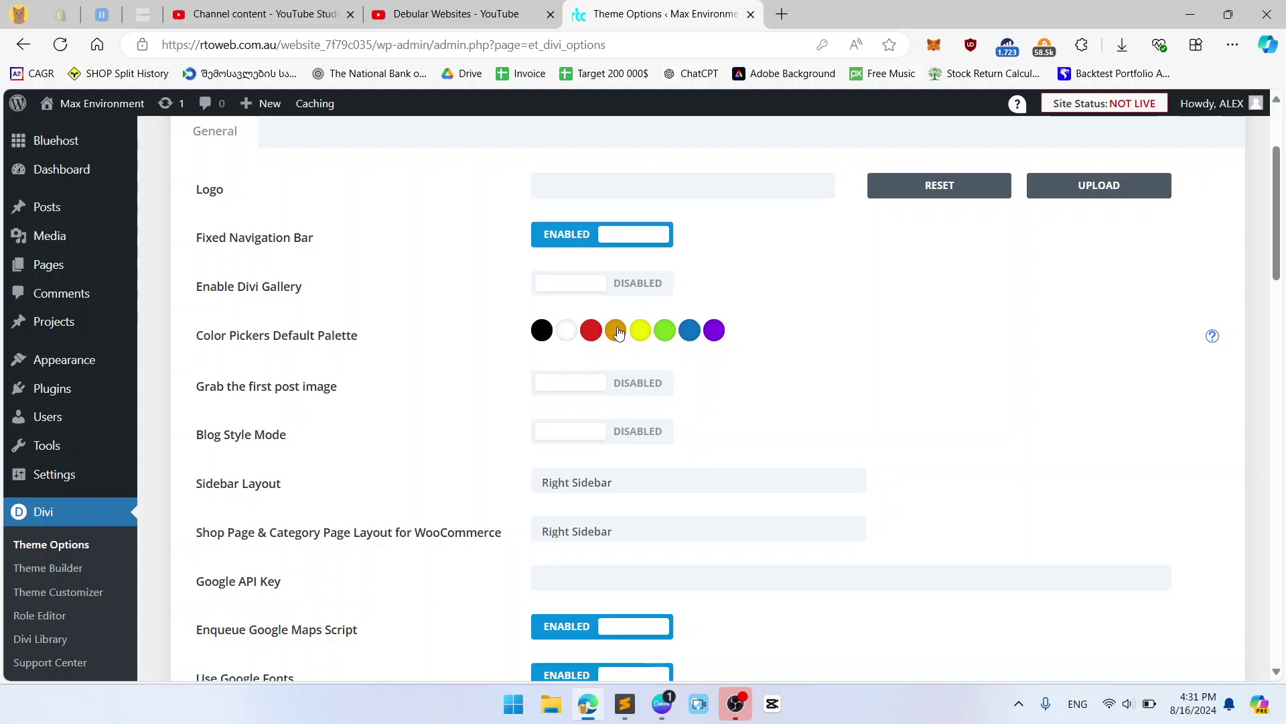
{"action": "left_click", "coordinate": [590, 333]}
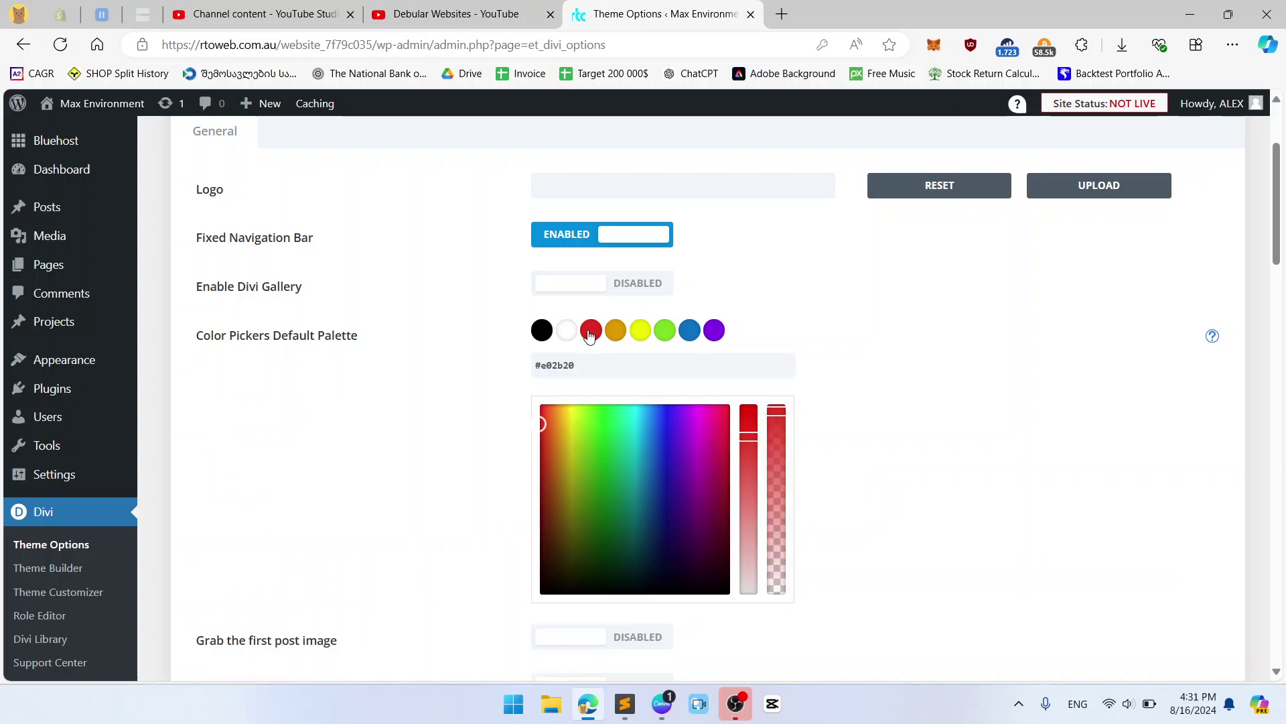
{"action": "left_click", "coordinate": [594, 430]}
{"action": "left_click", "coordinate": [615, 331]}
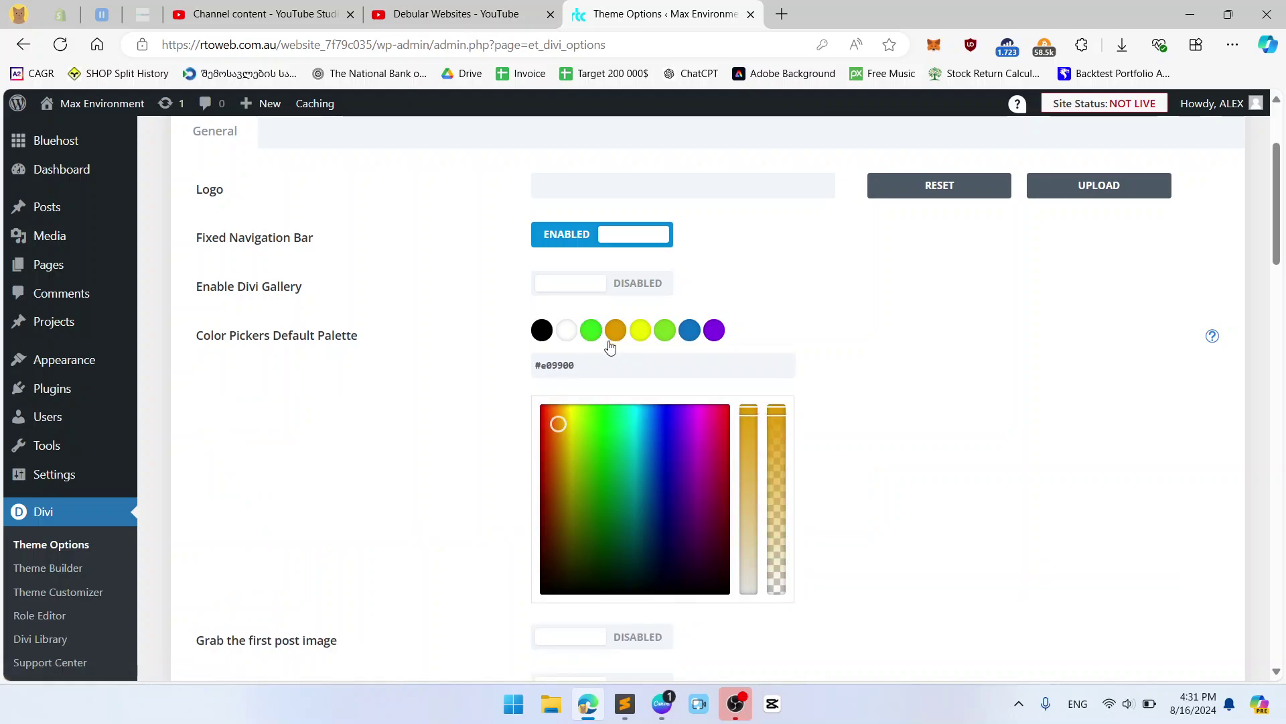
{"action": "left_click", "coordinate": [630, 434]}
{"action": "left_click", "coordinate": [658, 419]}
{"action": "left_click", "coordinate": [642, 331]}
{"action": "left_click", "coordinate": [649, 444]}
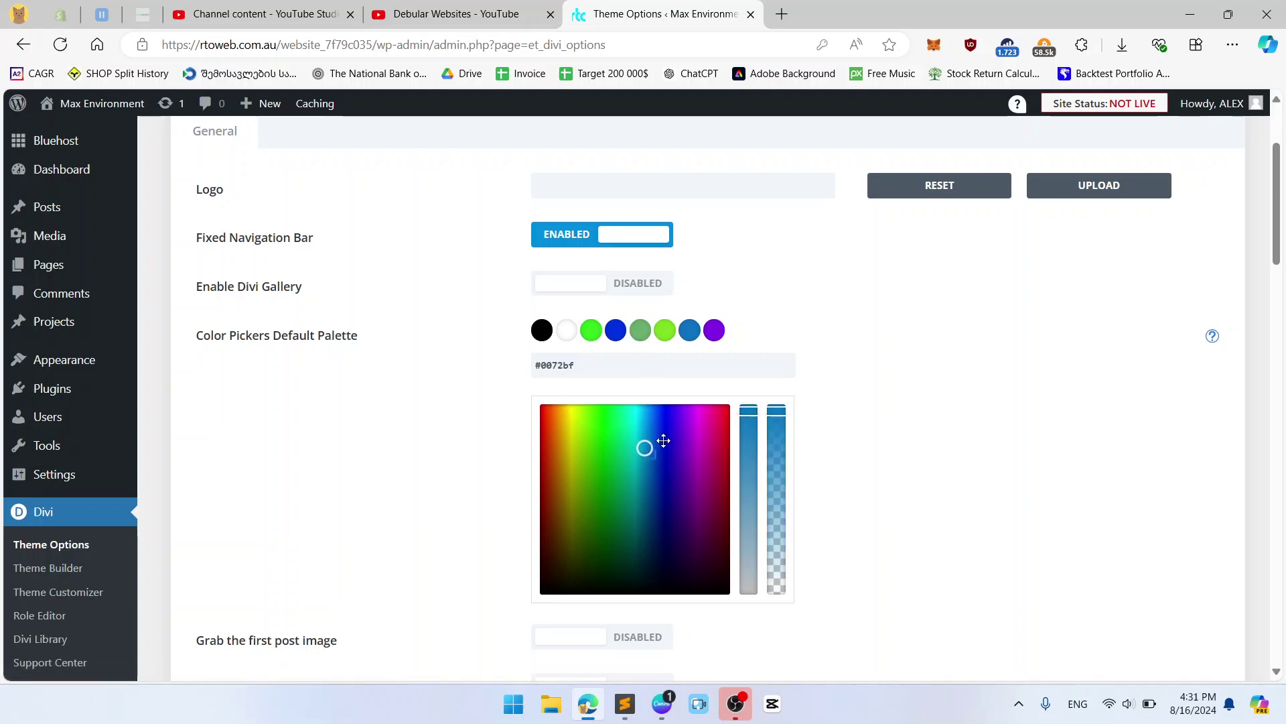
{"action": "left_click", "coordinate": [721, 417]}
- Make the sixth, seventh and eighth default palette swatches fully transparent by lowering their opacity to 0
{"action": "left_click", "coordinate": [665, 331]}
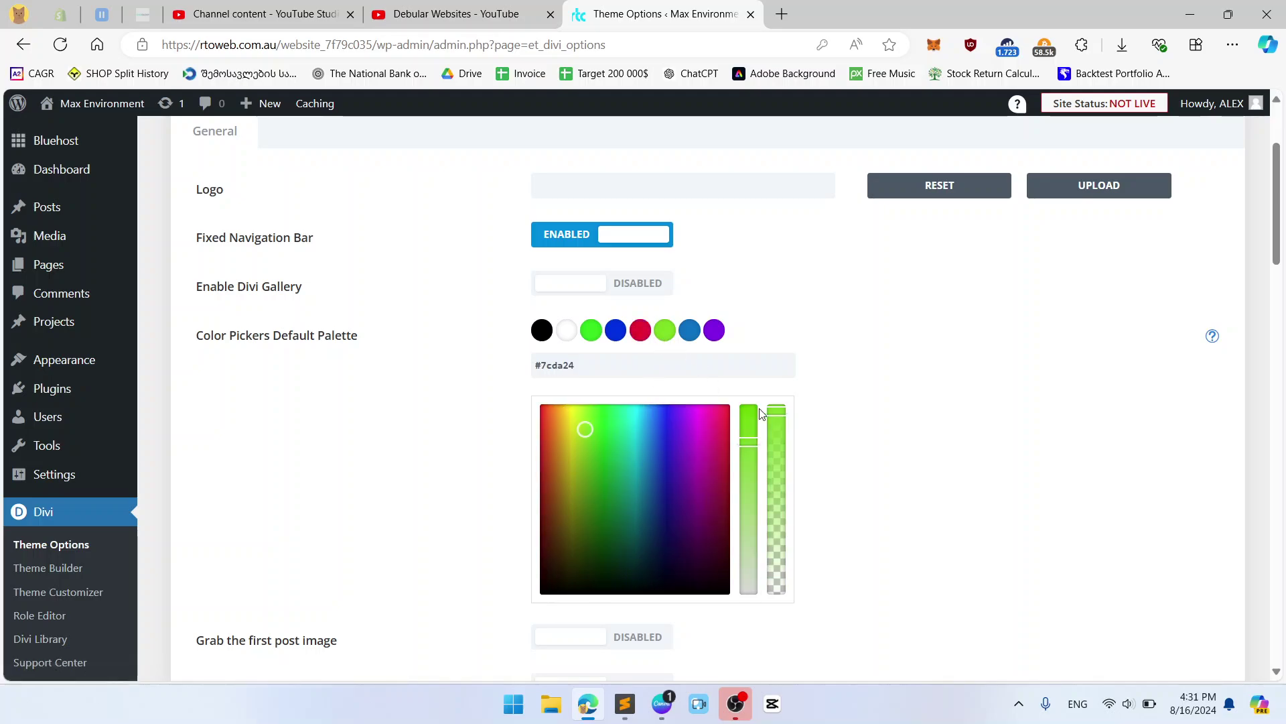
{"action": "left_click", "coordinate": [778, 413]}
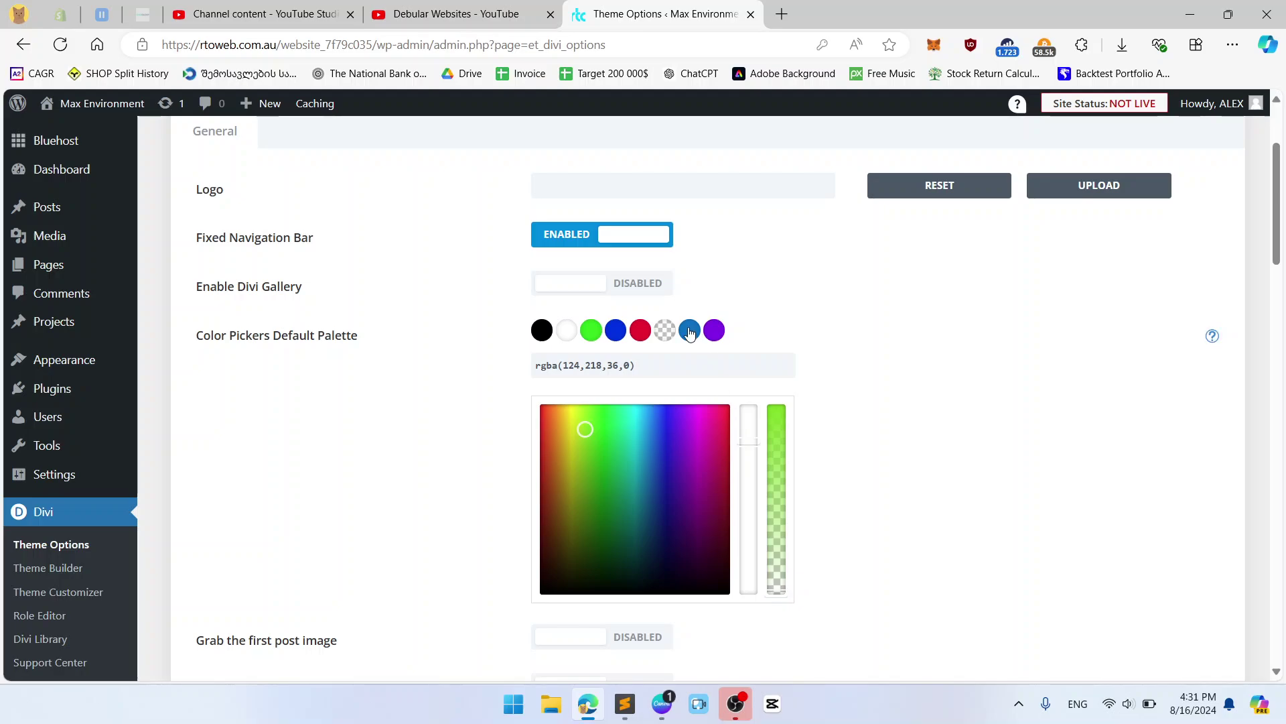
{"action": "left_click", "coordinate": [775, 411]}
{"action": "left_click_drag", "start_coordinate": [775, 412], "coordinate": [793, 589]}
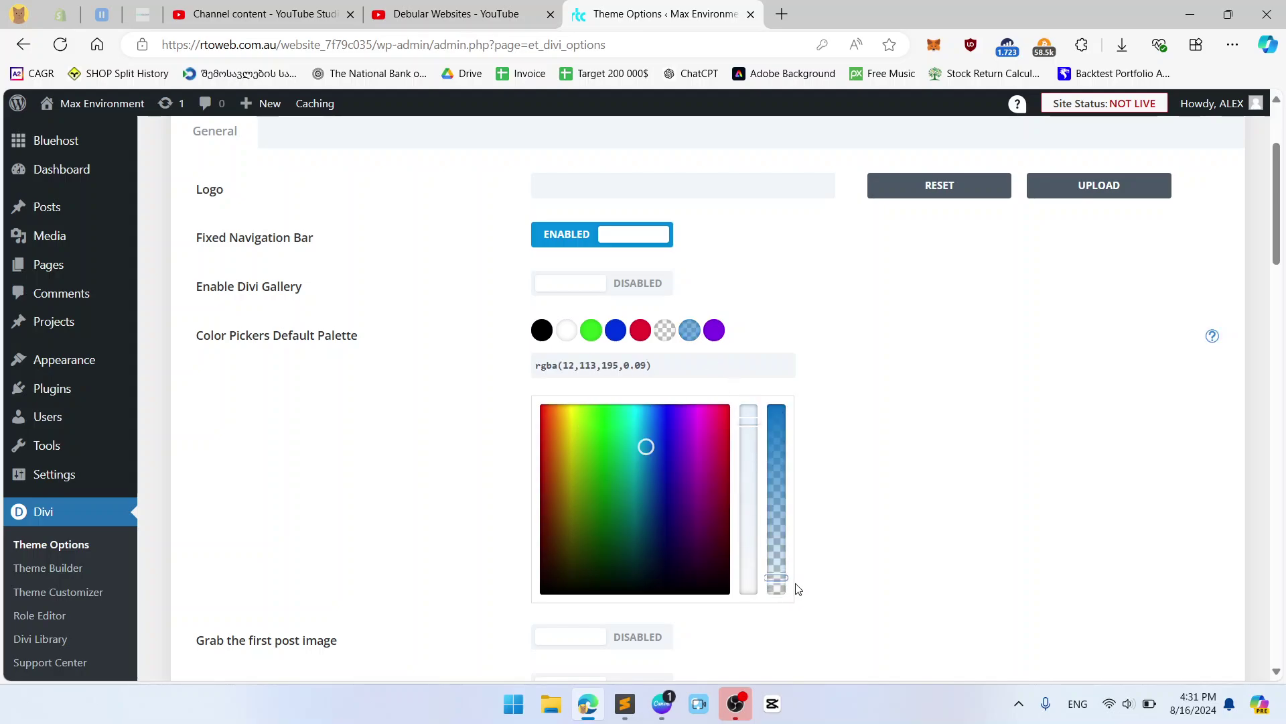
{"action": "left_click", "coordinate": [716, 333]}
{"action": "left_click_drag", "start_coordinate": [775, 412], "coordinate": [794, 589]}
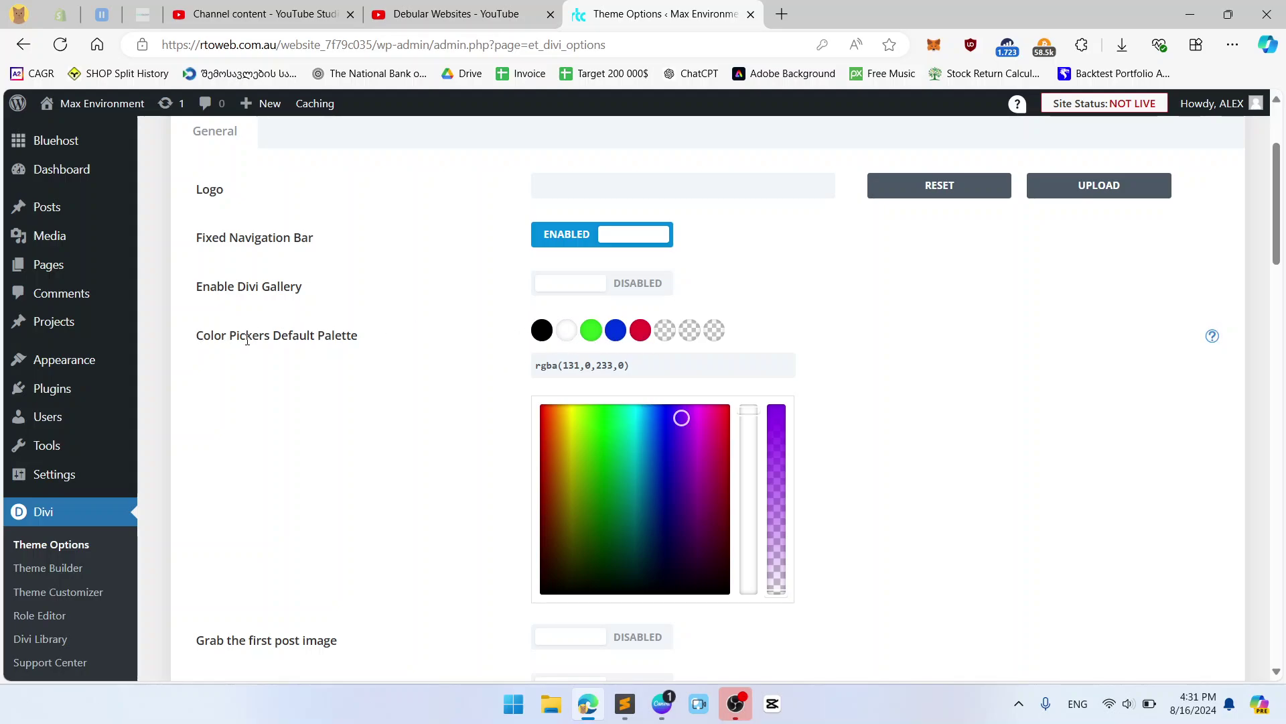
- Disable the Enqueue Google Maps Script and Use Google Fonts options
{"action": "scroll", "coordinate": [442, 369], "scroll_direction": "down", "scroll_amount": 4}
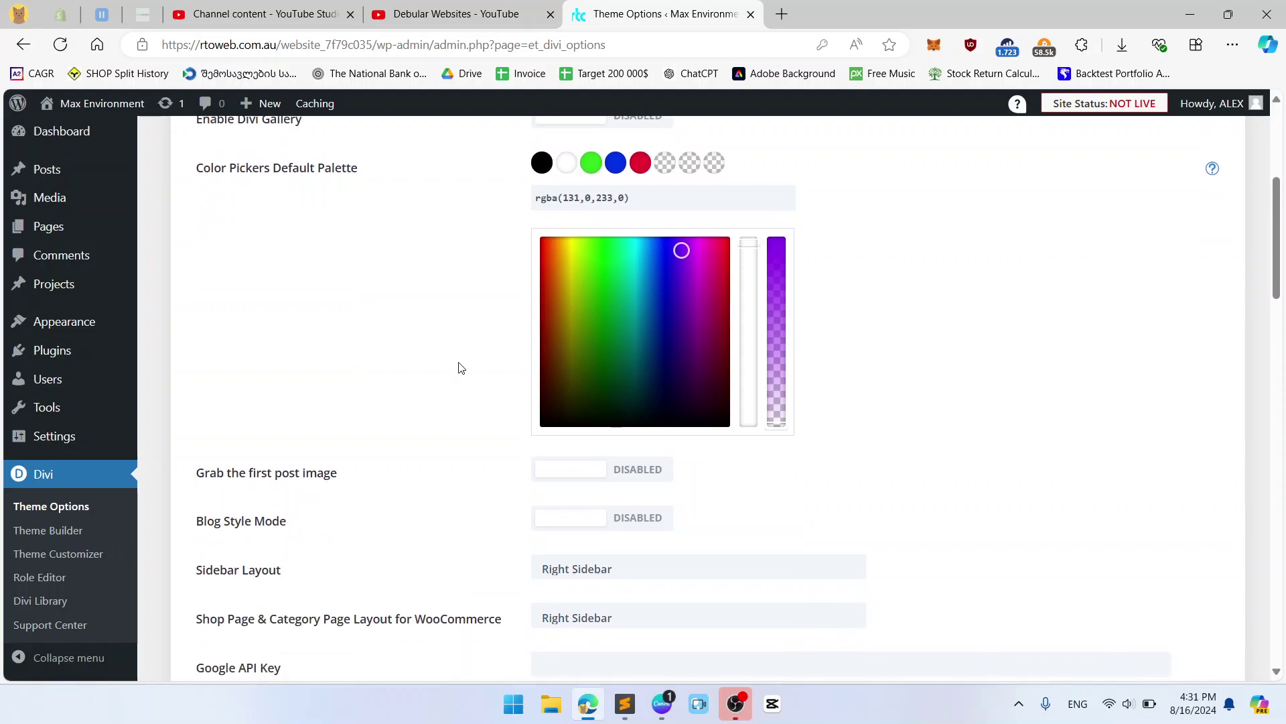
{"action": "scroll", "coordinate": [509, 366], "scroll_direction": "down", "scroll_amount": 1}
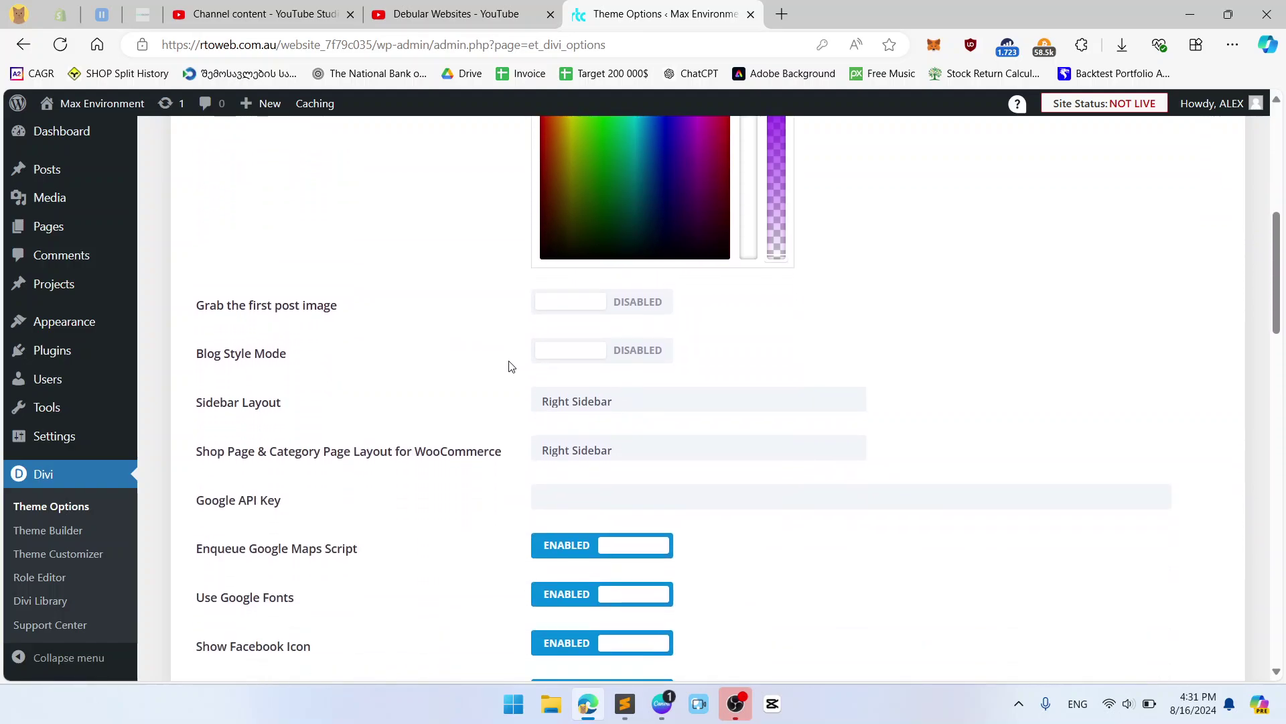
{"action": "scroll", "coordinate": [550, 310], "scroll_direction": "down", "scroll_amount": 1}
{"action": "scroll", "coordinate": [597, 312], "scroll_direction": "down", "scroll_amount": 1}
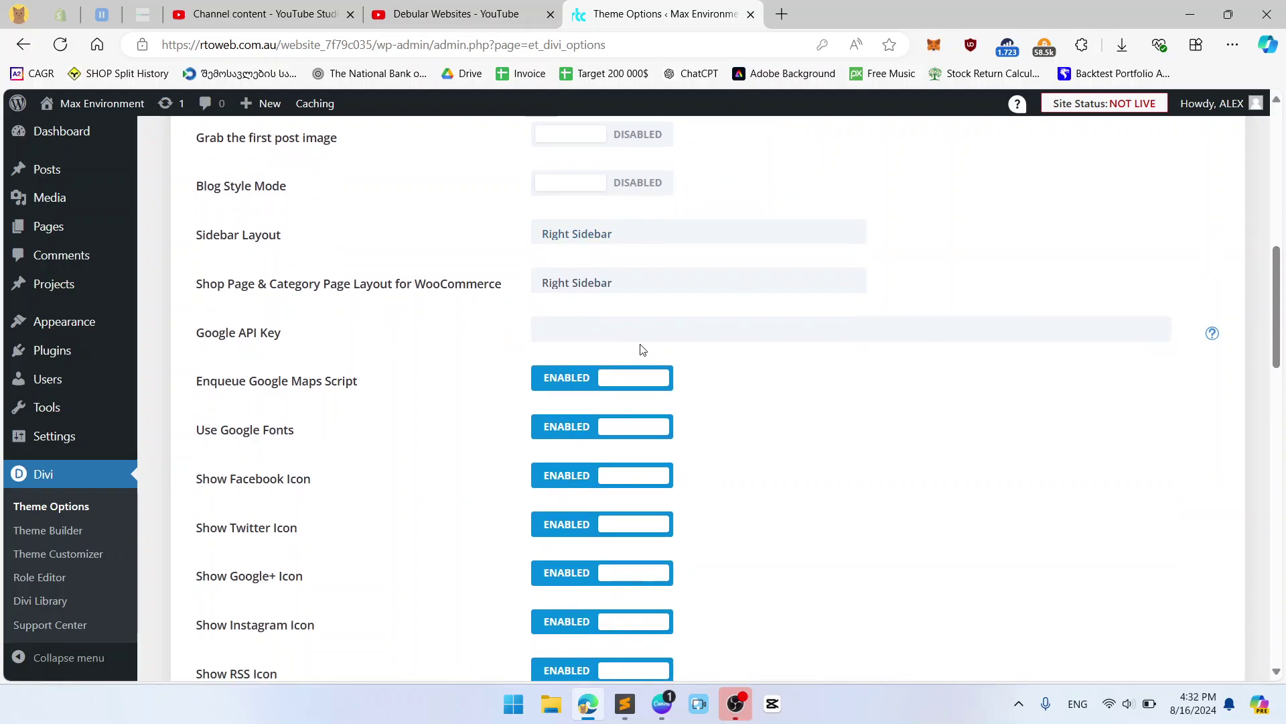
{"action": "scroll", "coordinate": [610, 328], "scroll_direction": "down", "scroll_amount": 1}
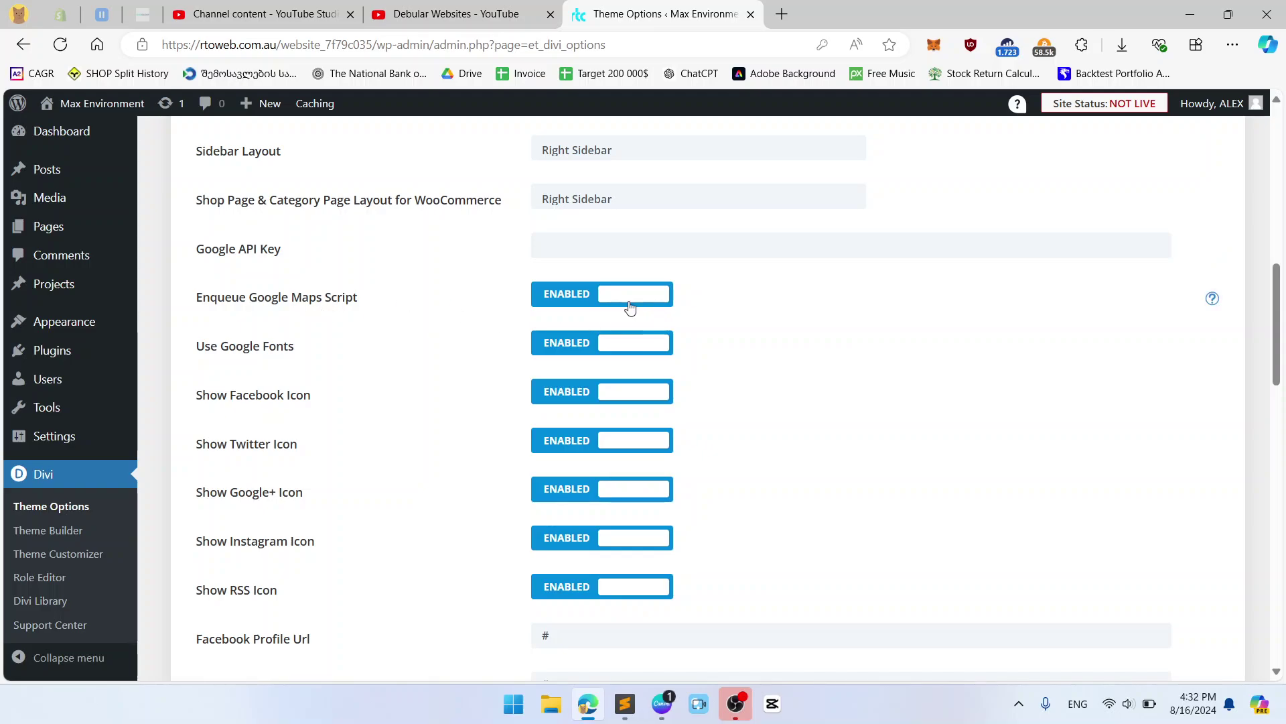
{"action": "left_click", "coordinate": [608, 301]}
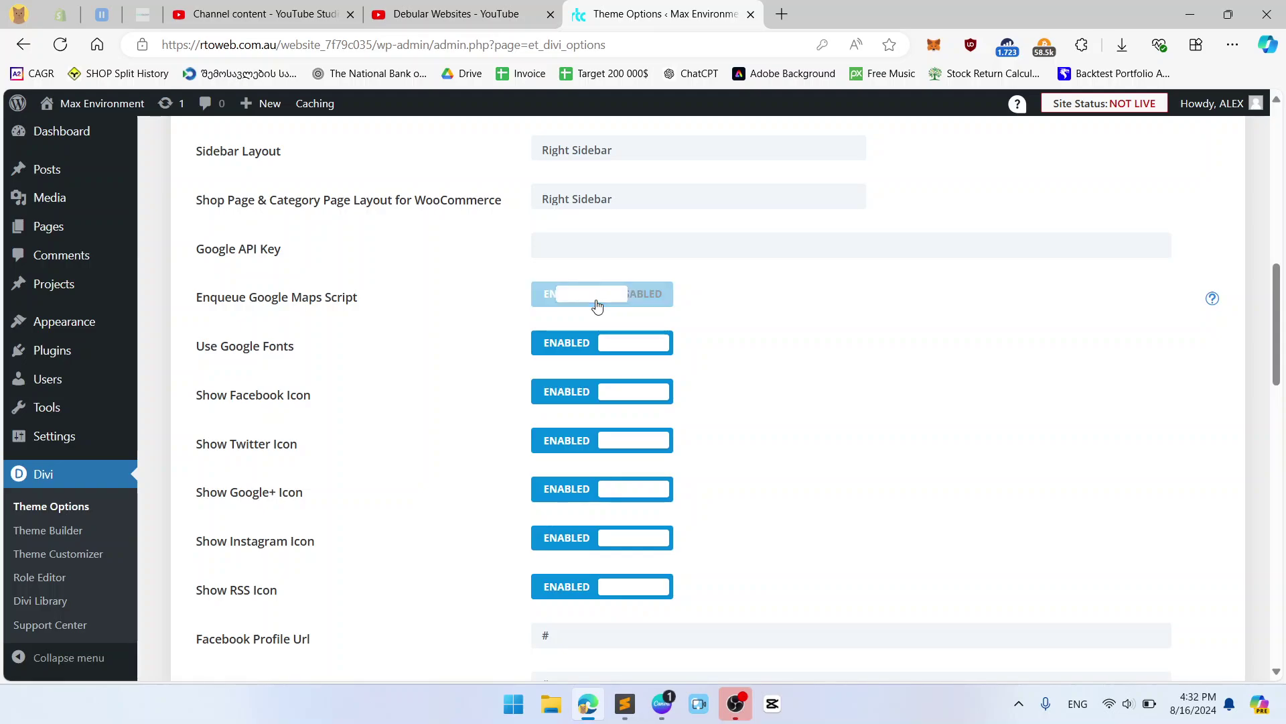
{"action": "scroll", "coordinate": [411, 299], "scroll_direction": "down", "scroll_amount": 1}
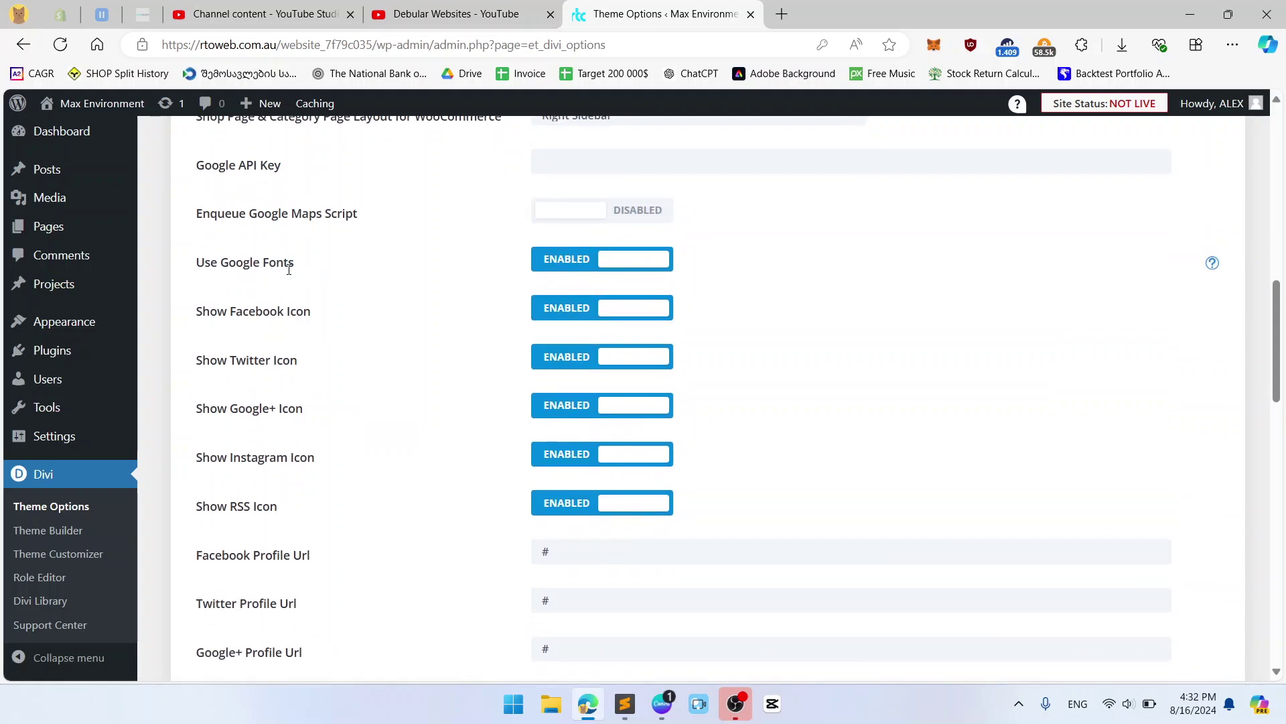
{"action": "left_click", "coordinate": [584, 267]}
- Disable the Facebook, Twitter, Google+, Instagram and RSS icon options
{"action": "scroll", "coordinate": [351, 280], "scroll_direction": "down", "scroll_amount": 1}
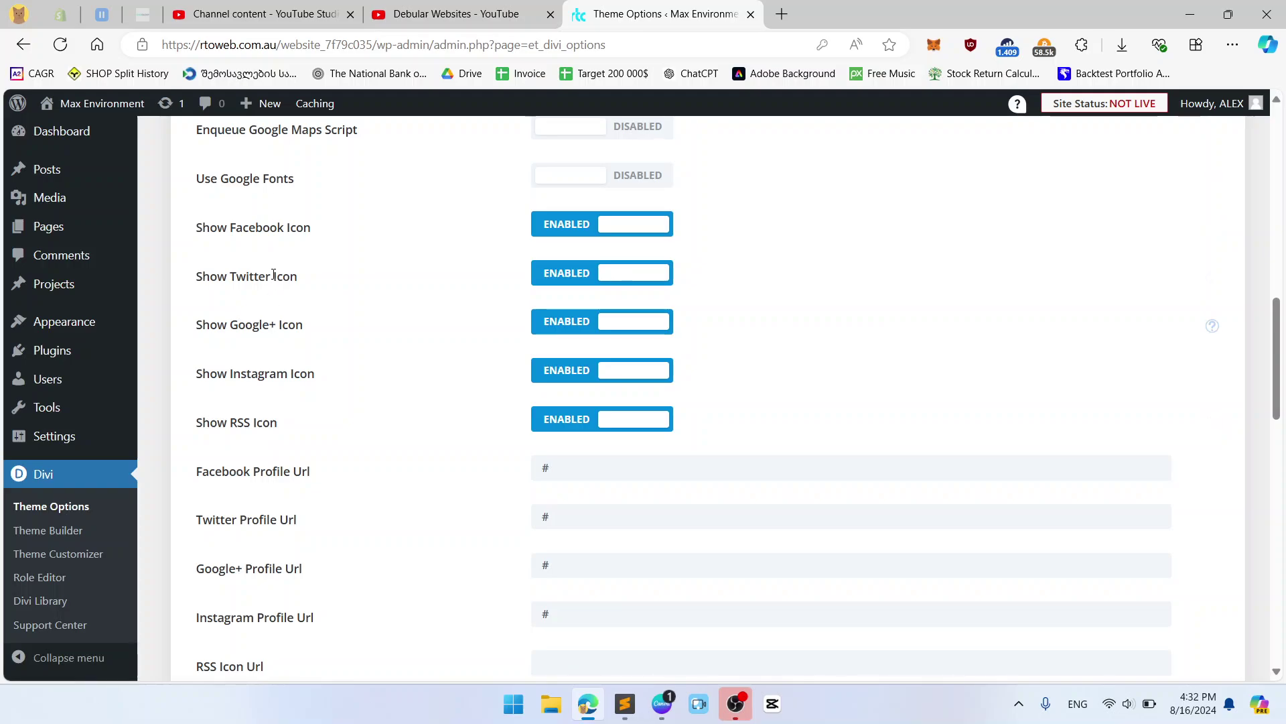
{"action": "left_click", "coordinate": [572, 229]}
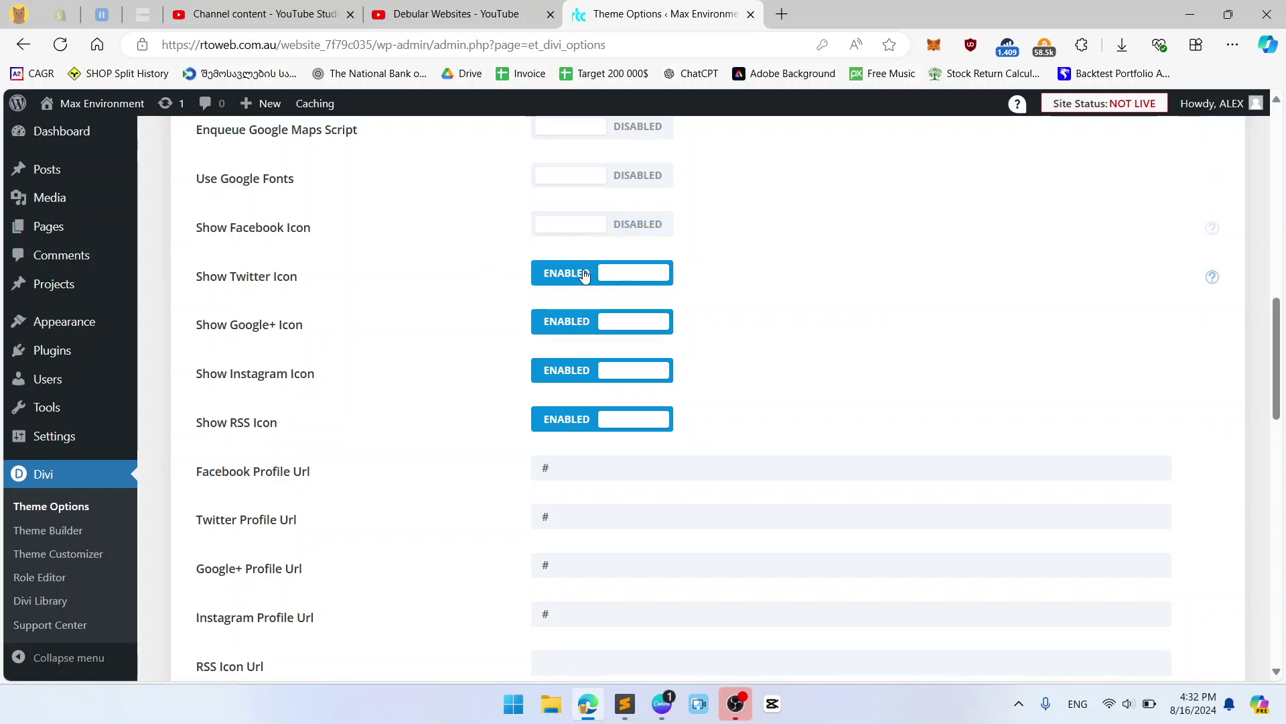
{"action": "left_click", "coordinate": [577, 272]}
{"action": "left_click", "coordinate": [594, 325]}
{"action": "left_click", "coordinate": [597, 366]}
{"action": "left_click", "coordinate": [636, 417]}
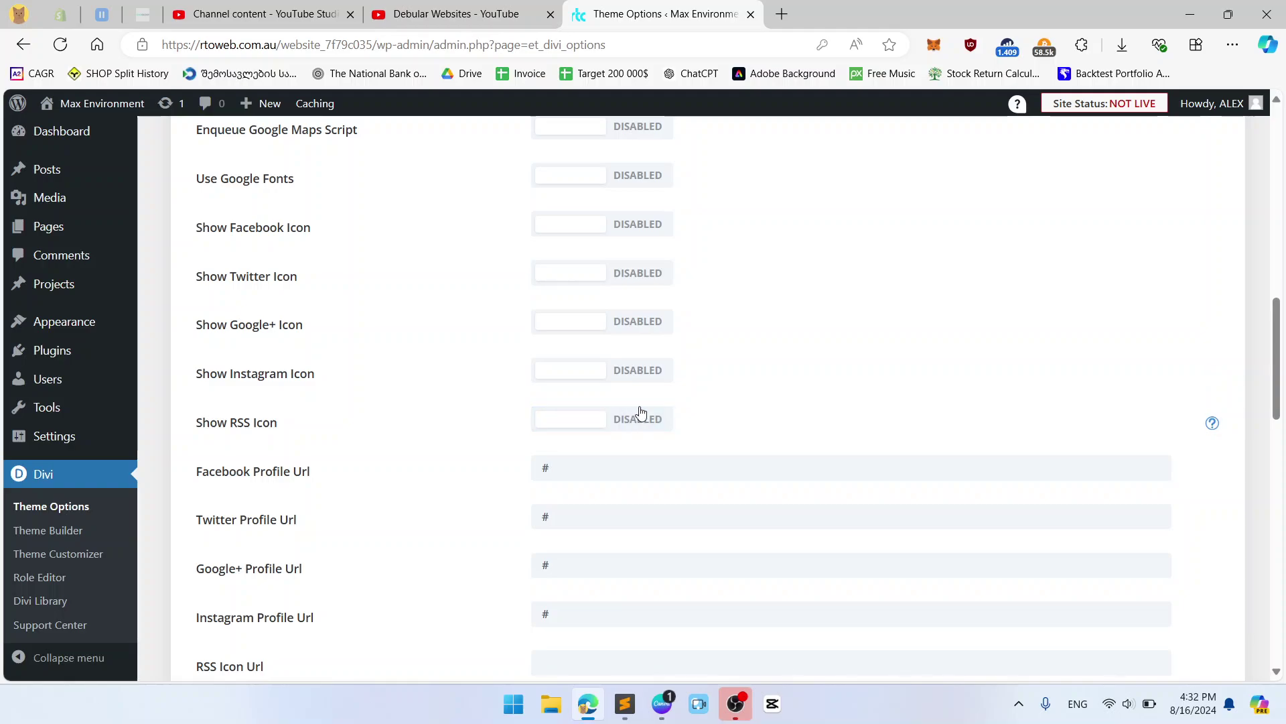
- Visit the site in a new tab to inspect the footer social icons, and return to the theme options
{"action": "scroll", "coordinate": [747, 358], "scroll_direction": "down", "scroll_amount": 2}
{"action": "scroll", "coordinate": [747, 358], "scroll_direction": "down", "scroll_amount": 5}
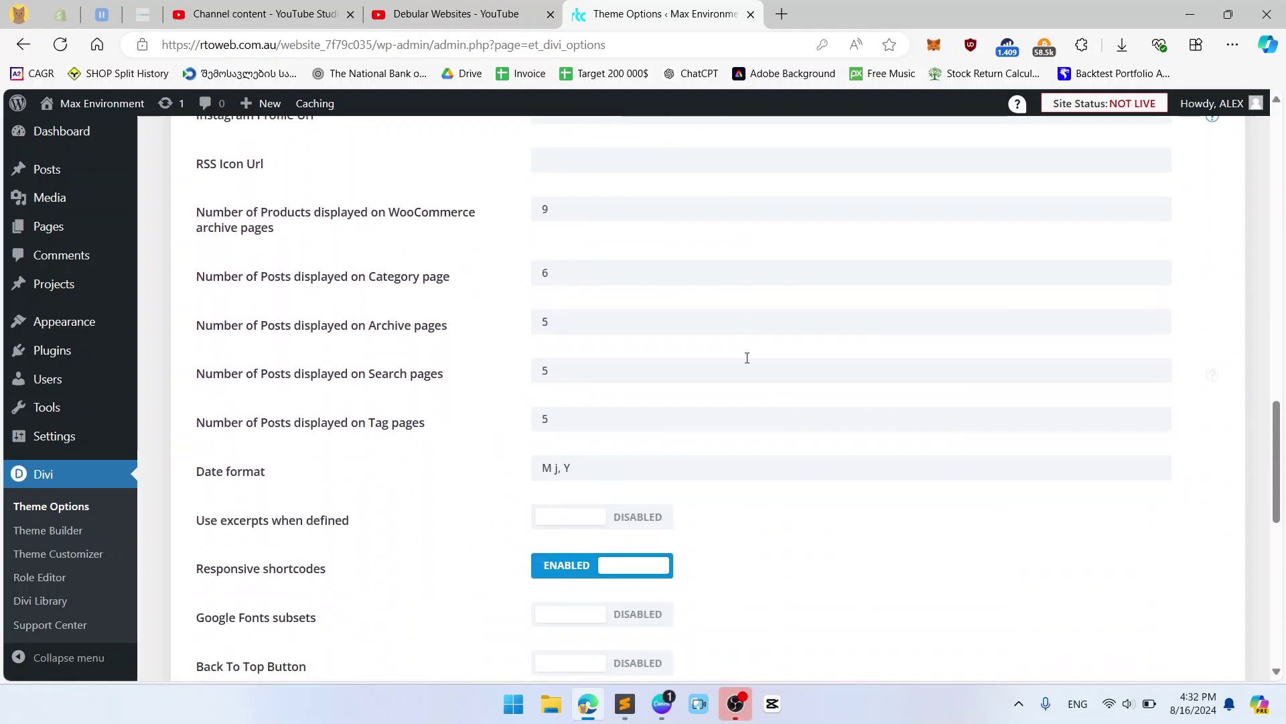
{"action": "scroll", "coordinate": [747, 358], "scroll_direction": "up", "scroll_amount": 8}
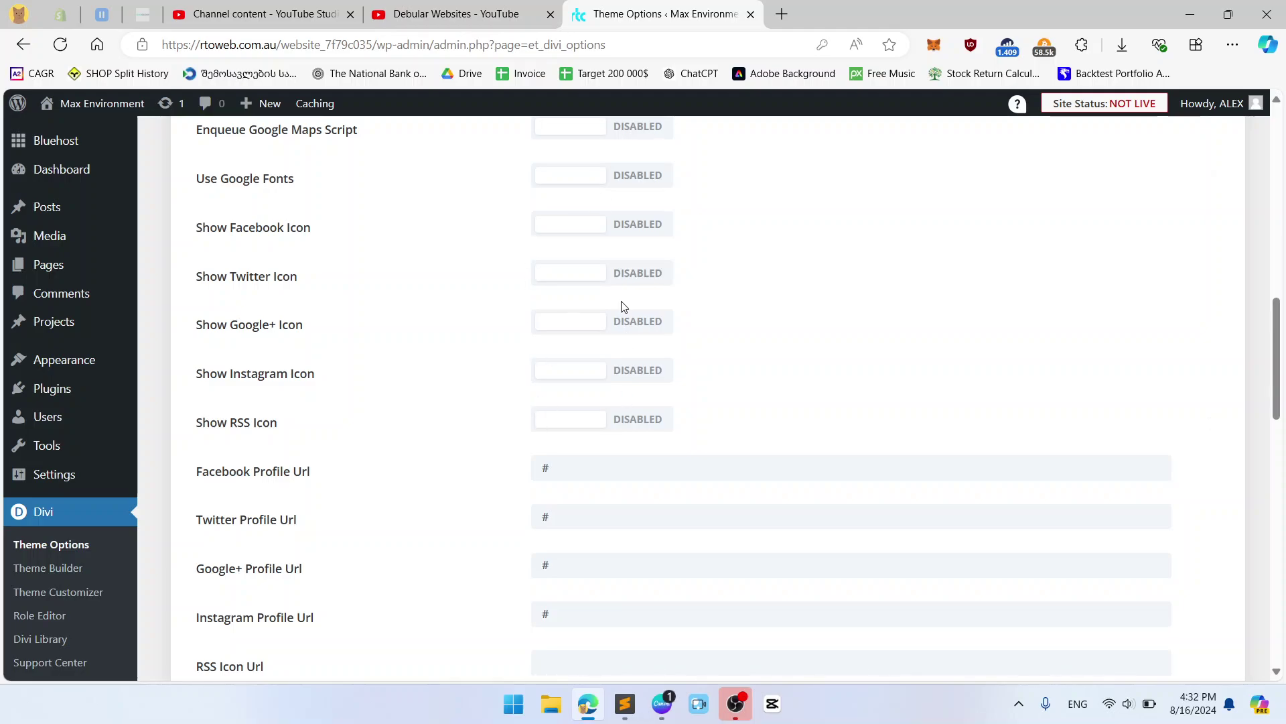
{"action": "middle_click", "coordinate": [58, 132]}
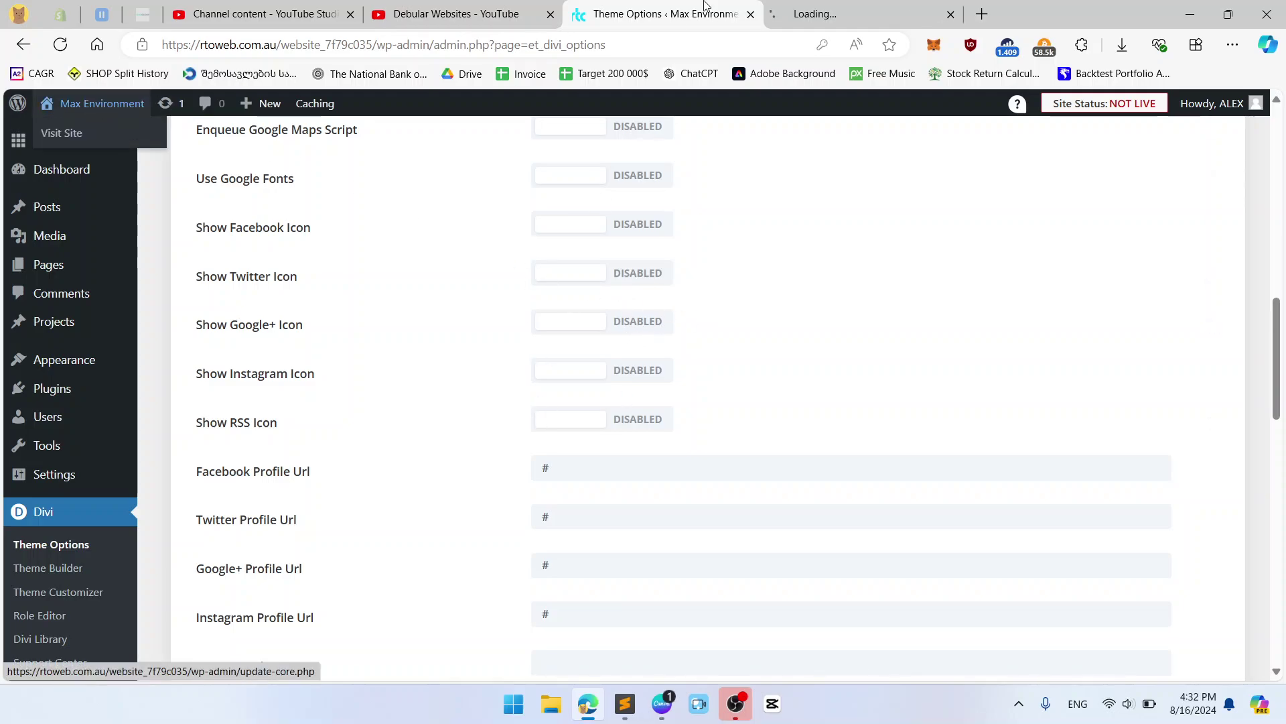
{"action": "left_click", "coordinate": [799, 8]}
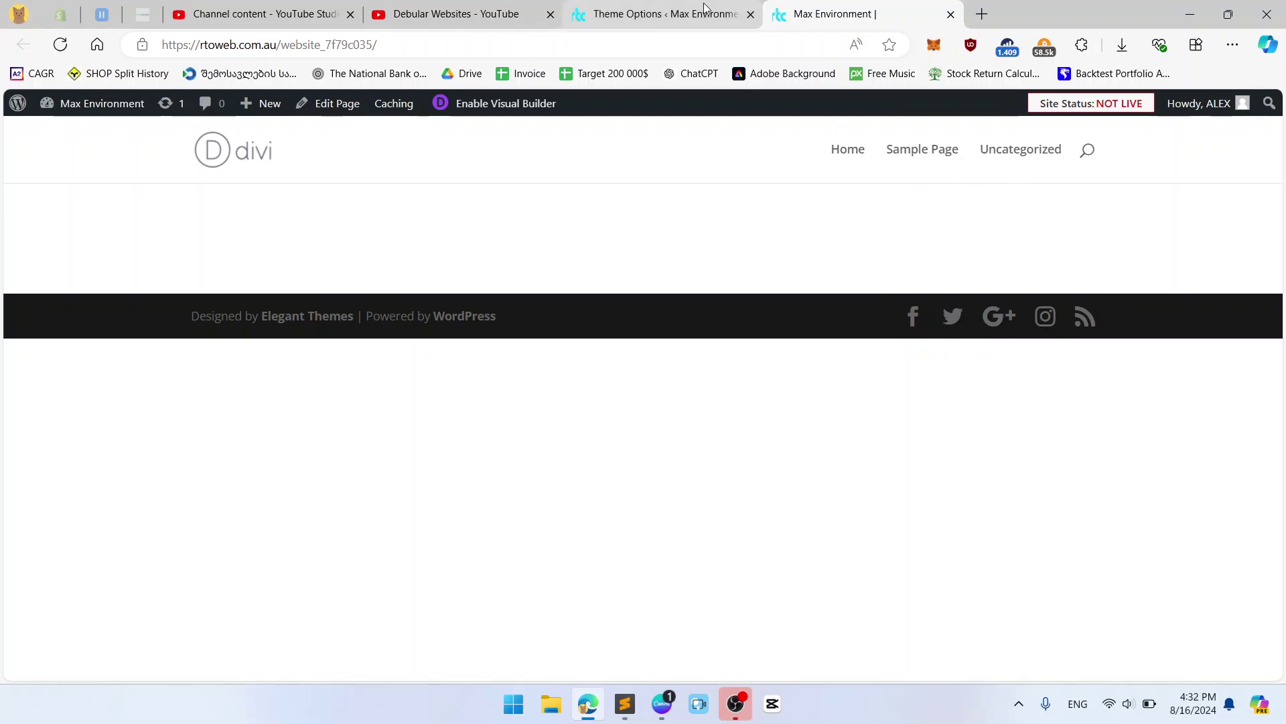
{"action": "left_click", "coordinate": [660, 14]}
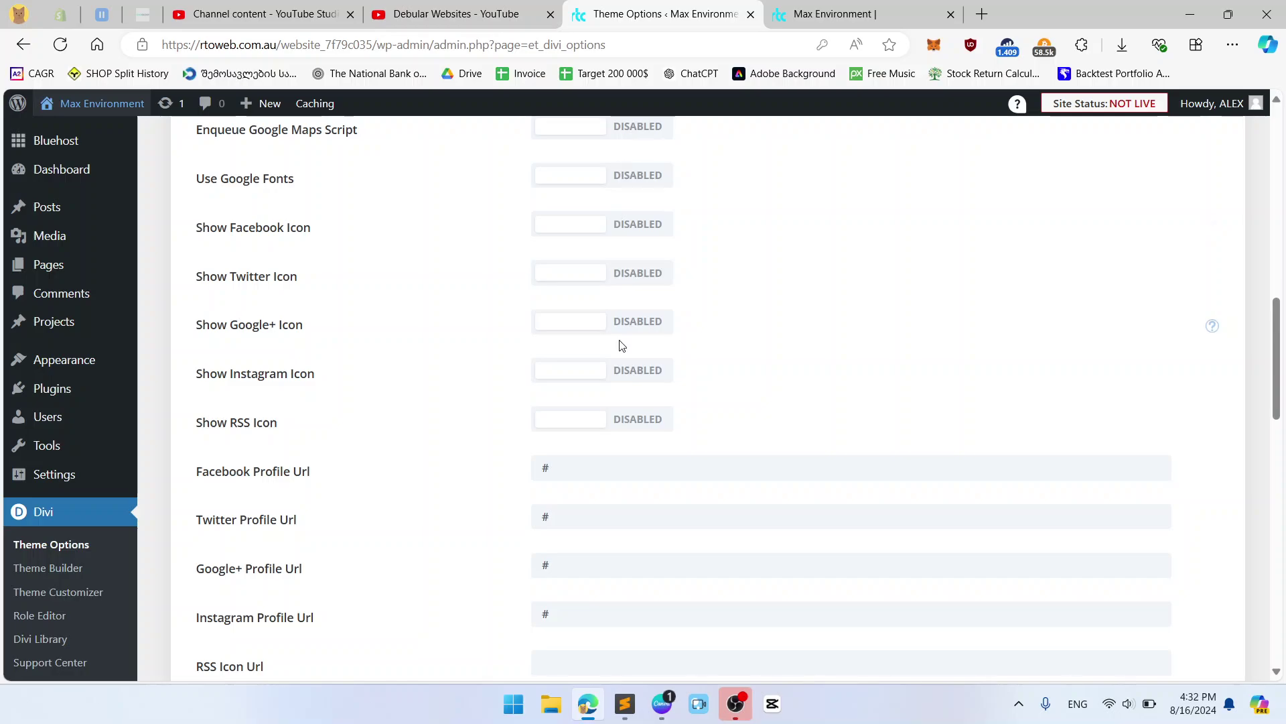
- Review the remaining general options from the profile URLs through Custom CSS, checking the site page for the Back To Top Button setting
{"action": "scroll", "coordinate": [619, 343], "scroll_direction": "down", "scroll_amount": 6}
{"action": "scroll", "coordinate": [619, 340], "scroll_direction": "up", "scroll_amount": 3}
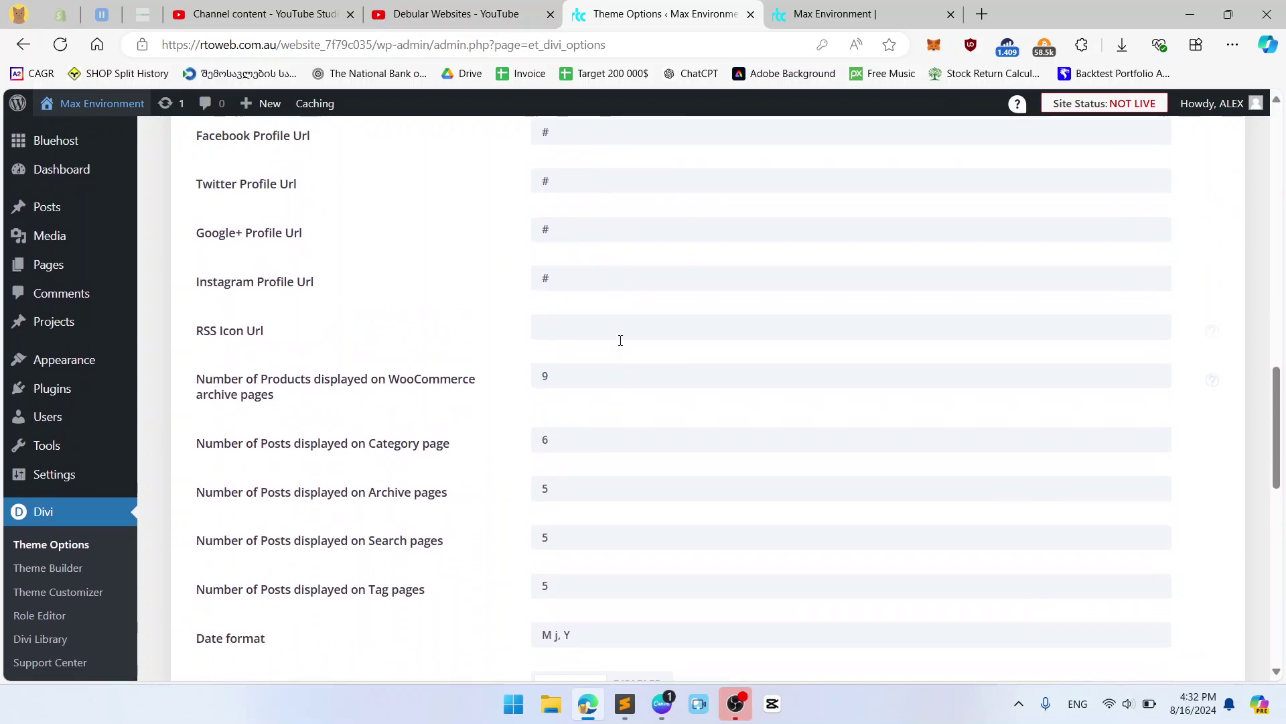
{"action": "scroll", "coordinate": [454, 336], "scroll_direction": "down", "scroll_amount": 3}
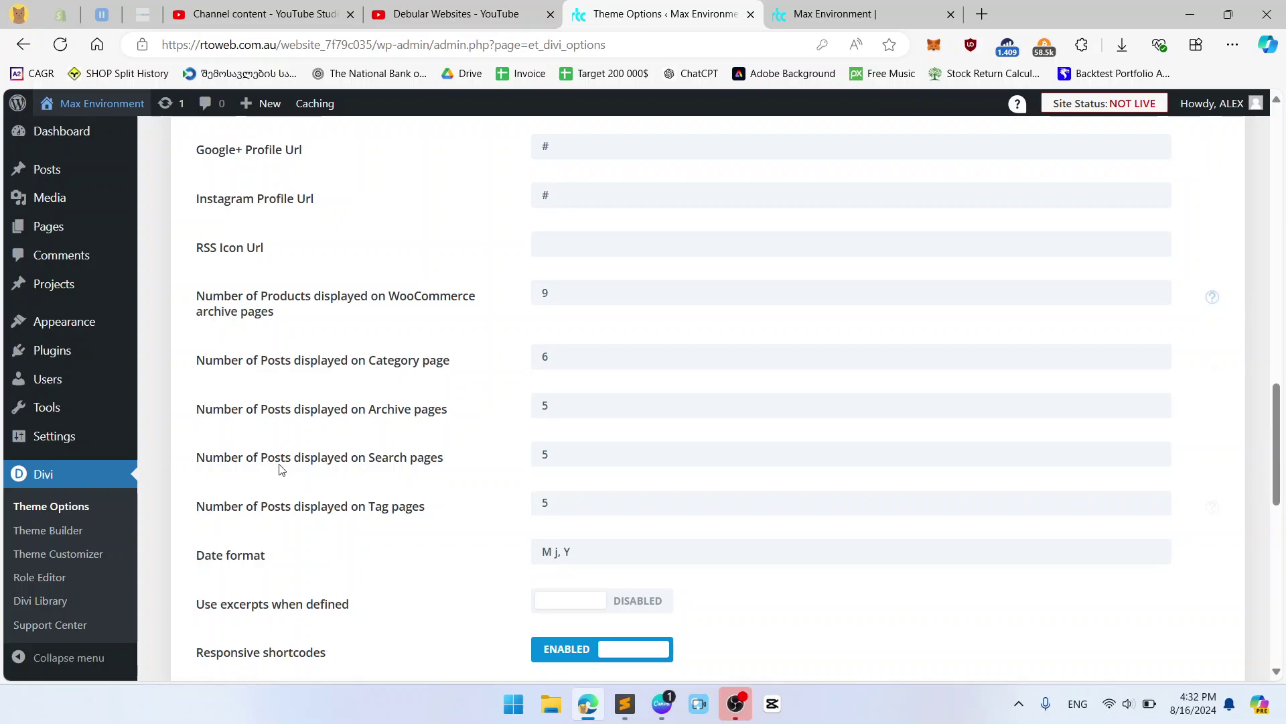
{"action": "scroll", "coordinate": [346, 427], "scroll_direction": "down", "scroll_amount": 1}
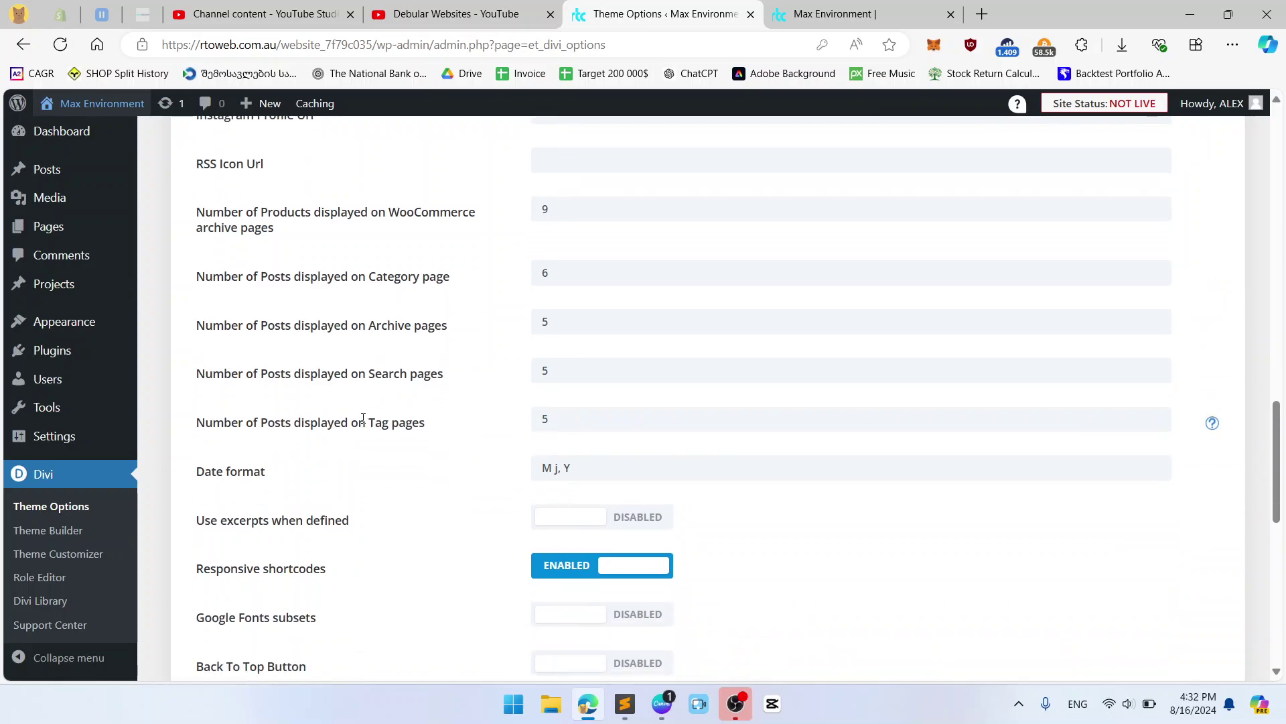
{"action": "scroll", "coordinate": [375, 415], "scroll_direction": "down", "scroll_amount": 2}
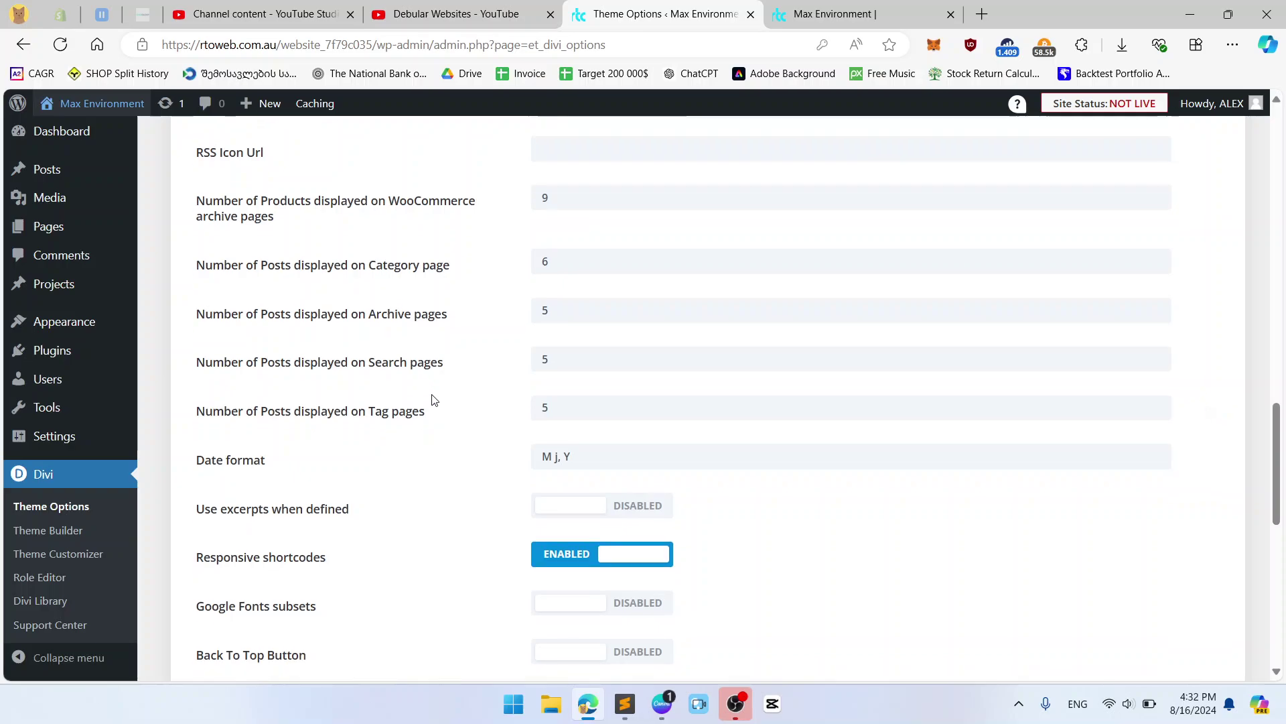
{"action": "scroll", "coordinate": [521, 369], "scroll_direction": "down", "scroll_amount": 1}
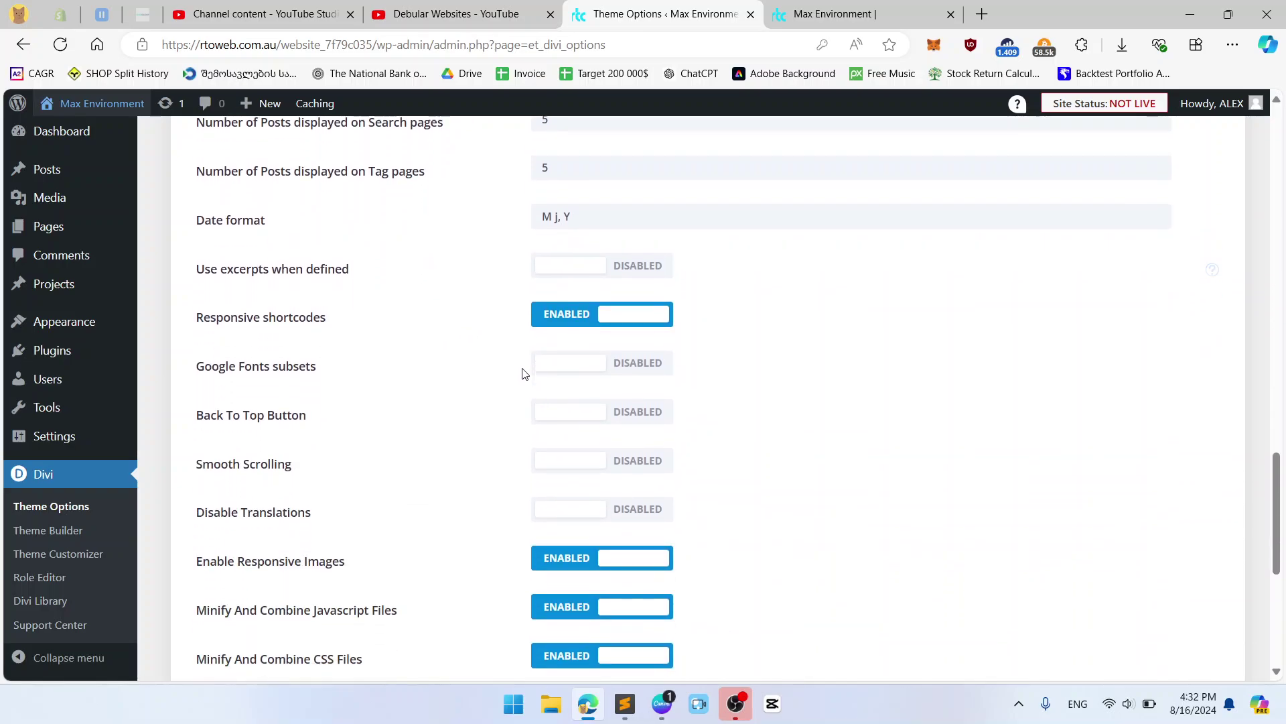
{"action": "left_click", "coordinate": [594, 415]}
{"action": "key", "text": "ctrl+Tab"}
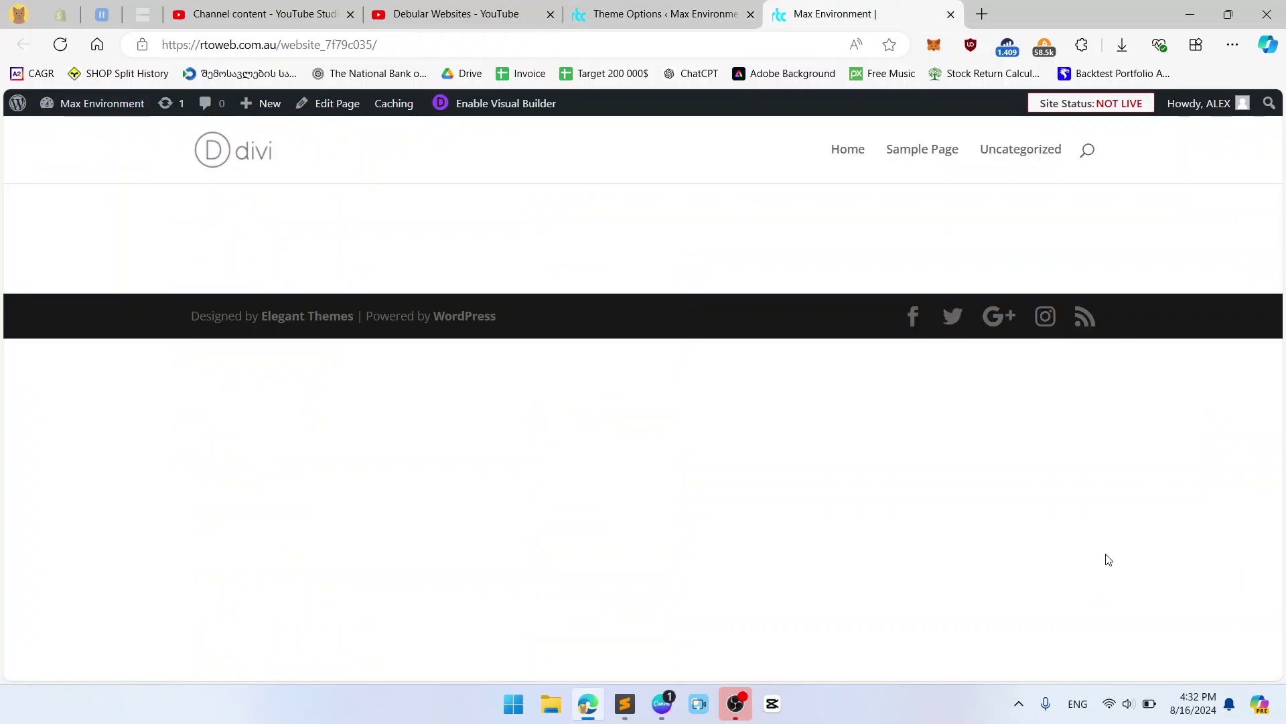
{"action": "key", "text": "ctrl+shift+Tab"}
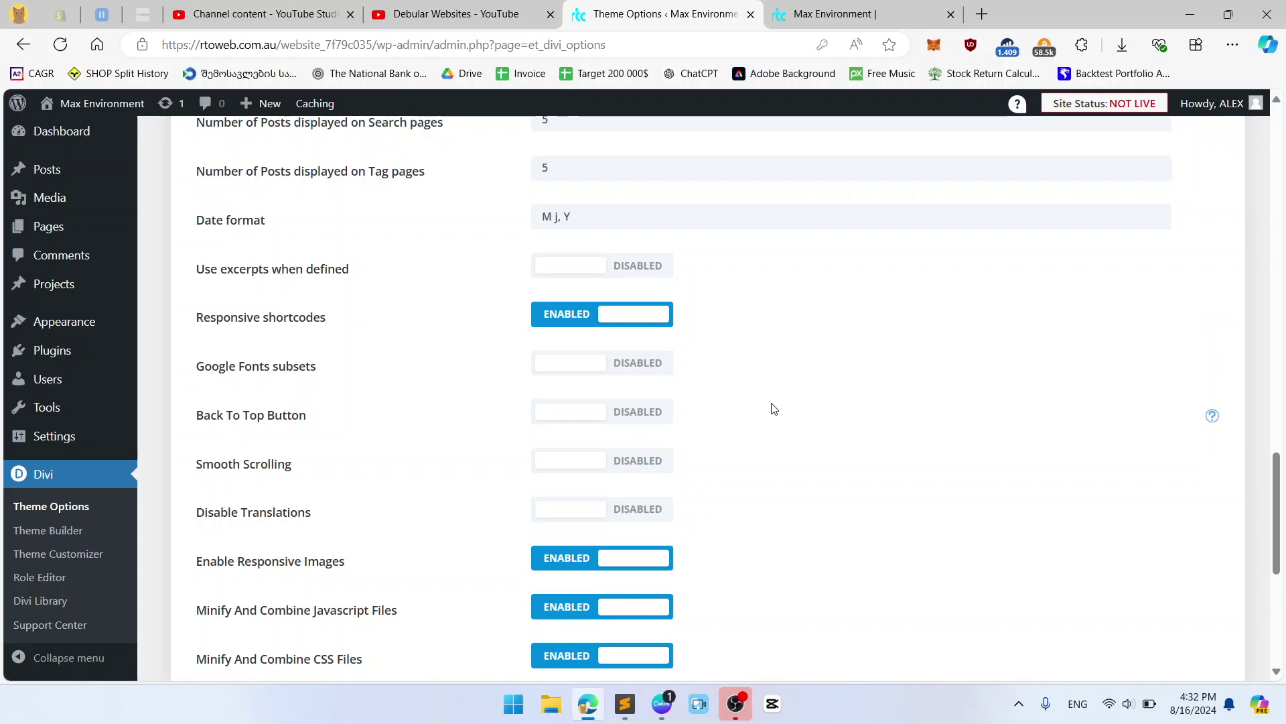
{"action": "scroll", "coordinate": [776, 409], "scroll_direction": "down", "scroll_amount": 6}
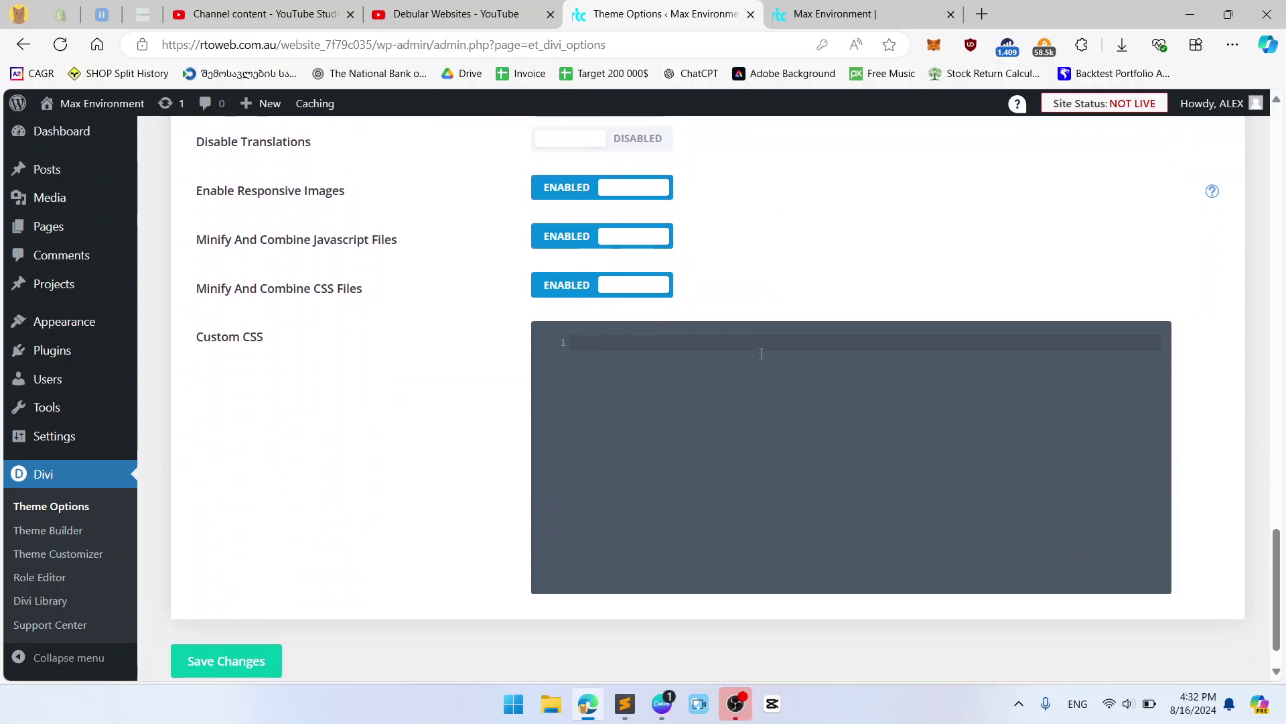
{"action": "scroll", "coordinate": [596, 390], "scroll_direction": "up", "scroll_amount": 15}
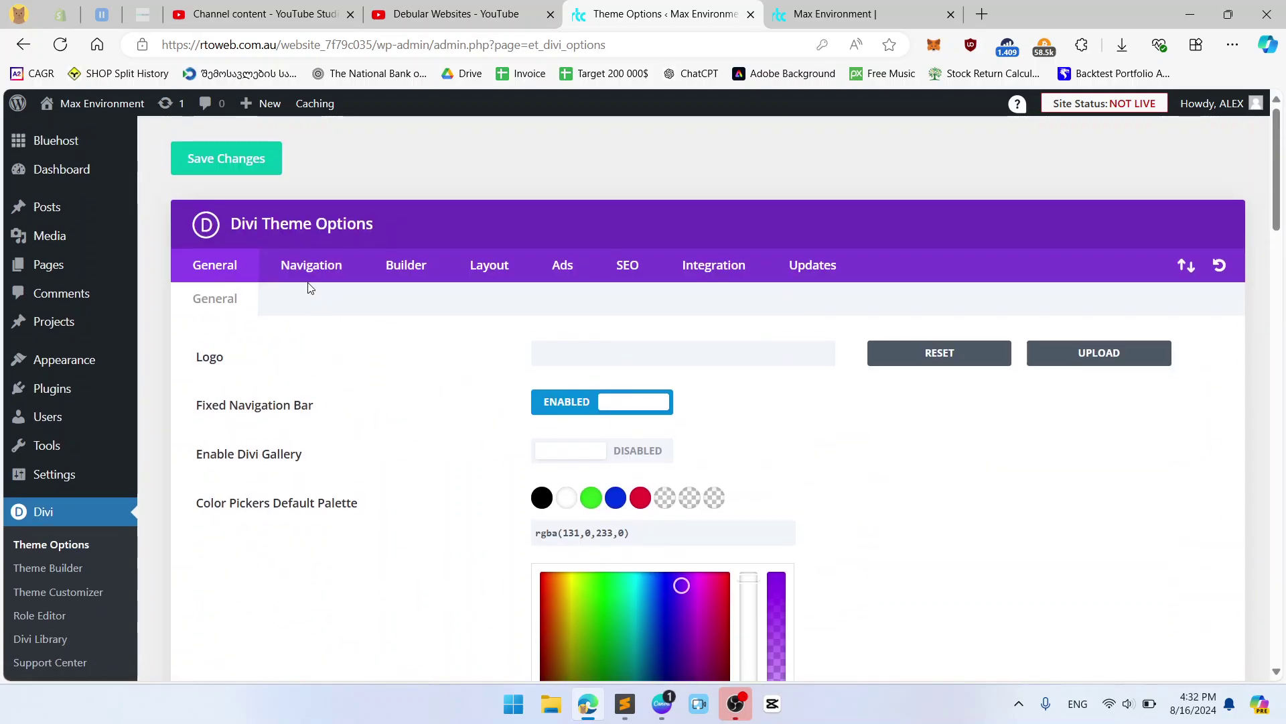
- Look through the Navigation, Builder and Layout options, including the advanced builder settings and the navigation categories
{"action": "left_click", "coordinate": [311, 280]}
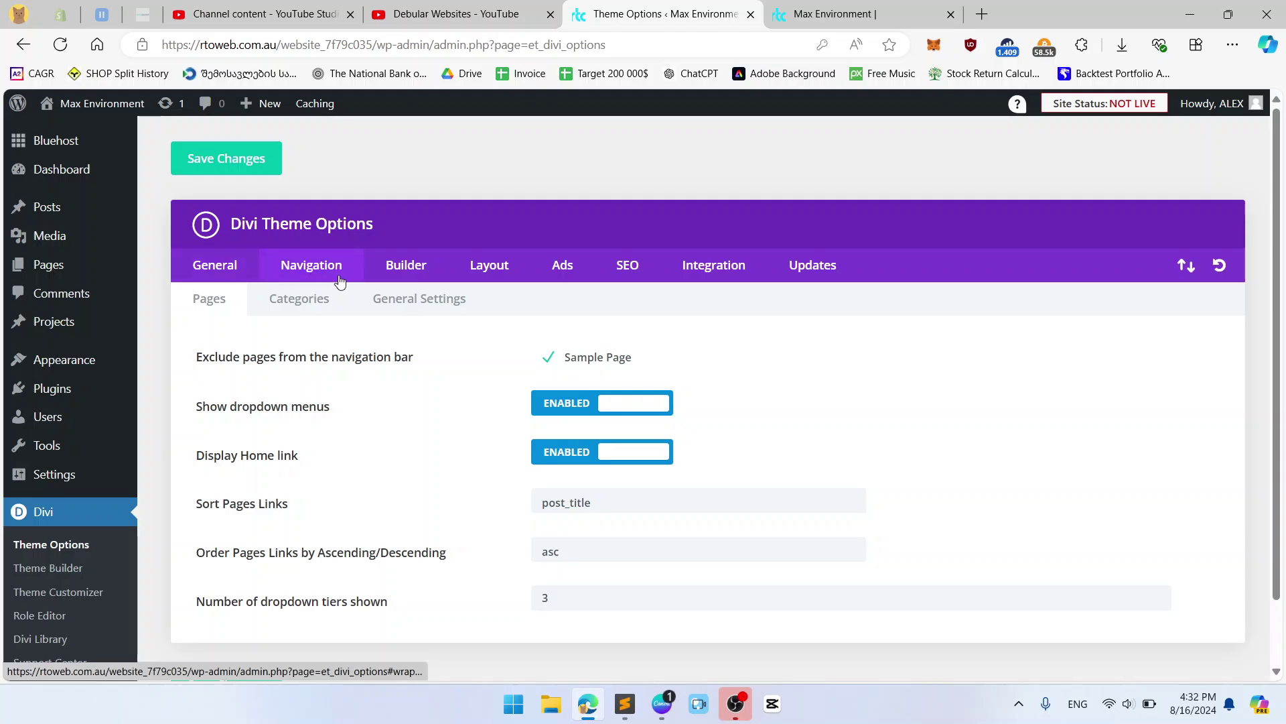
{"action": "left_click", "coordinate": [452, 264]}
{"action": "left_click", "coordinate": [405, 264]}
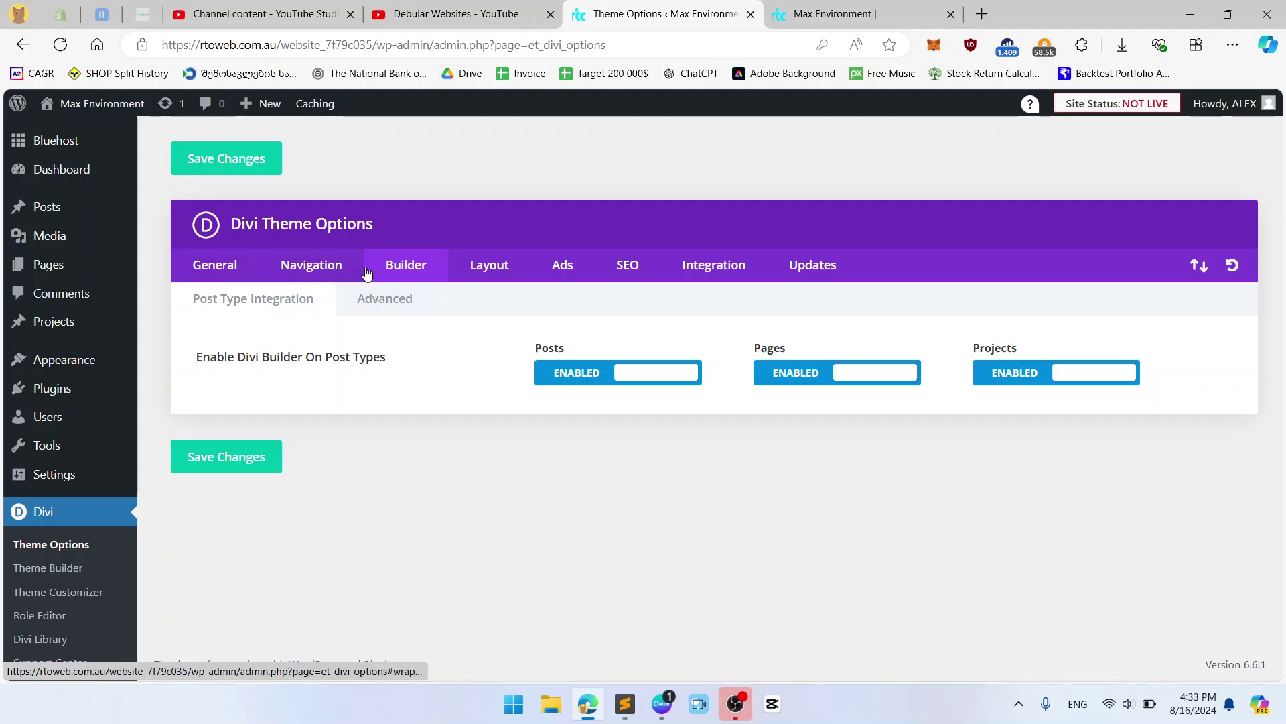
{"action": "left_click", "coordinate": [320, 269]}
{"action": "left_click", "coordinate": [400, 268]}
{"action": "left_click", "coordinate": [408, 299]}
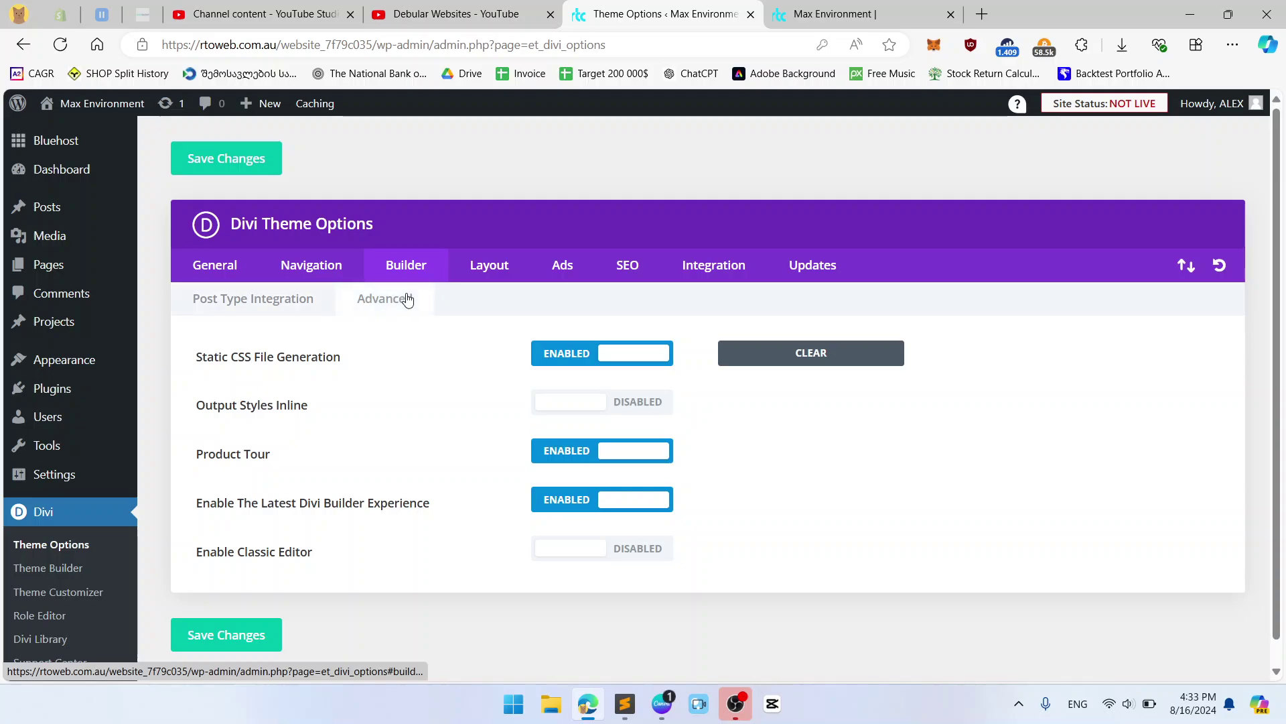
{"action": "left_click", "coordinate": [480, 259]}
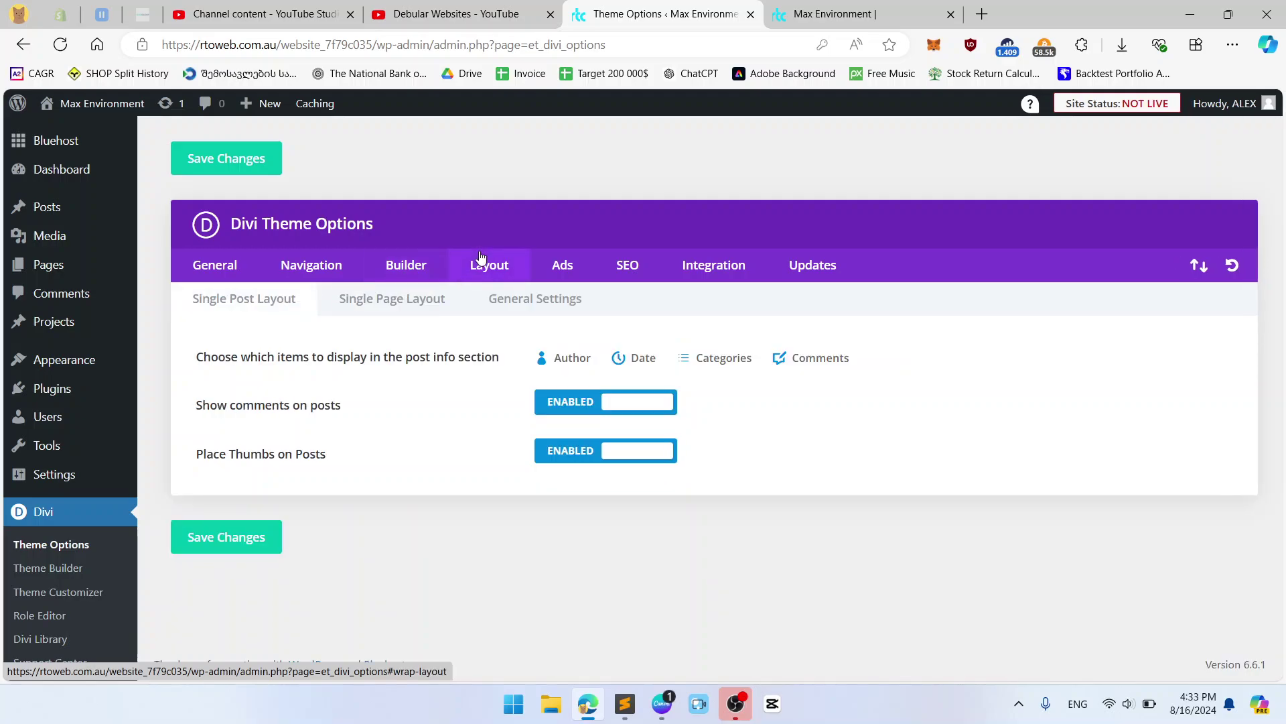
{"action": "left_click", "coordinate": [294, 264]}
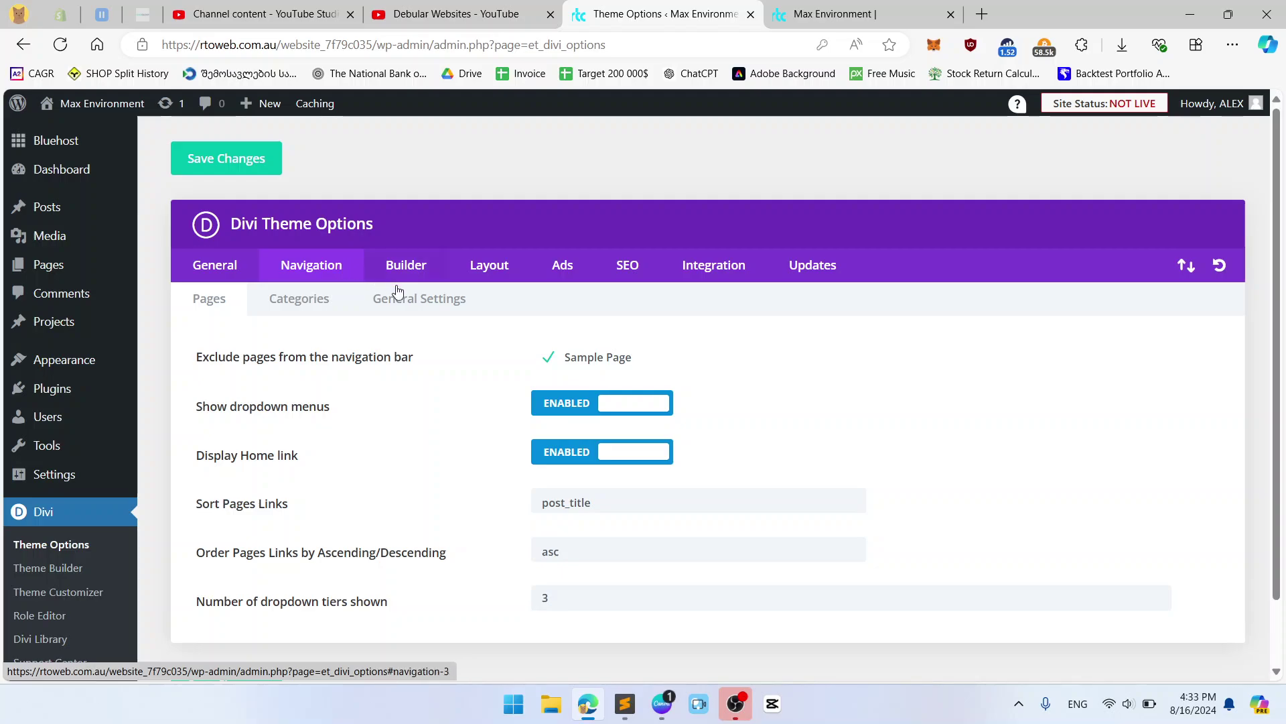
{"action": "left_click", "coordinate": [338, 297]}
{"action": "left_click", "coordinate": [377, 297]}
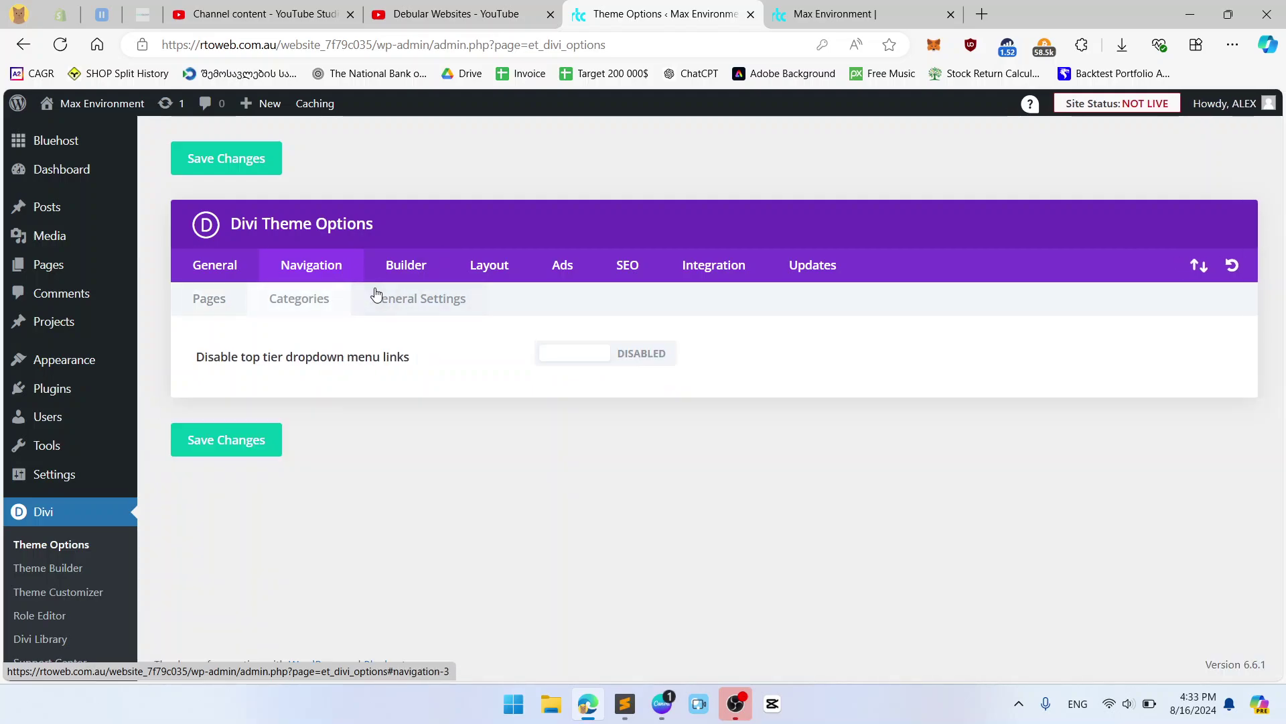
- Save the theme options from the General section, and check the site page before returning to the options
{"action": "left_click", "coordinate": [215, 265]}
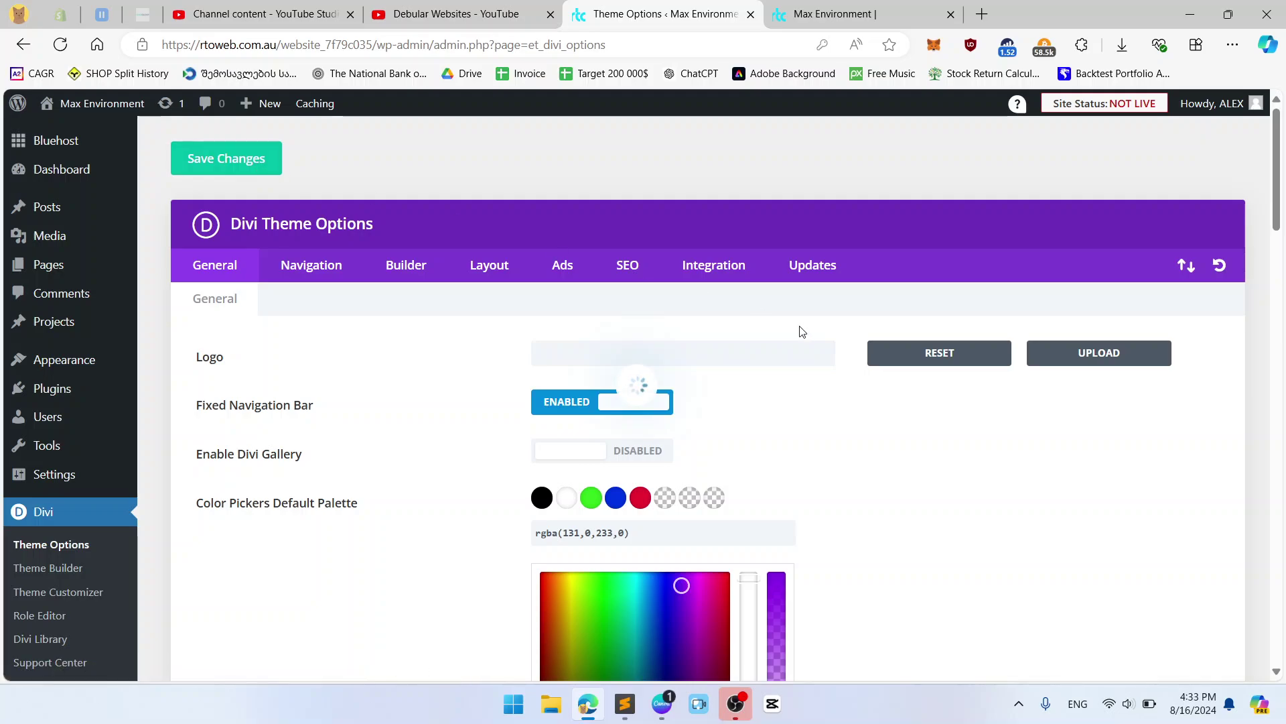
{"action": "scroll", "coordinate": [677, 400], "scroll_direction": "down", "scroll_amount": 2}
{"action": "scroll", "coordinate": [771, 402], "scroll_direction": "up", "scroll_amount": 2}
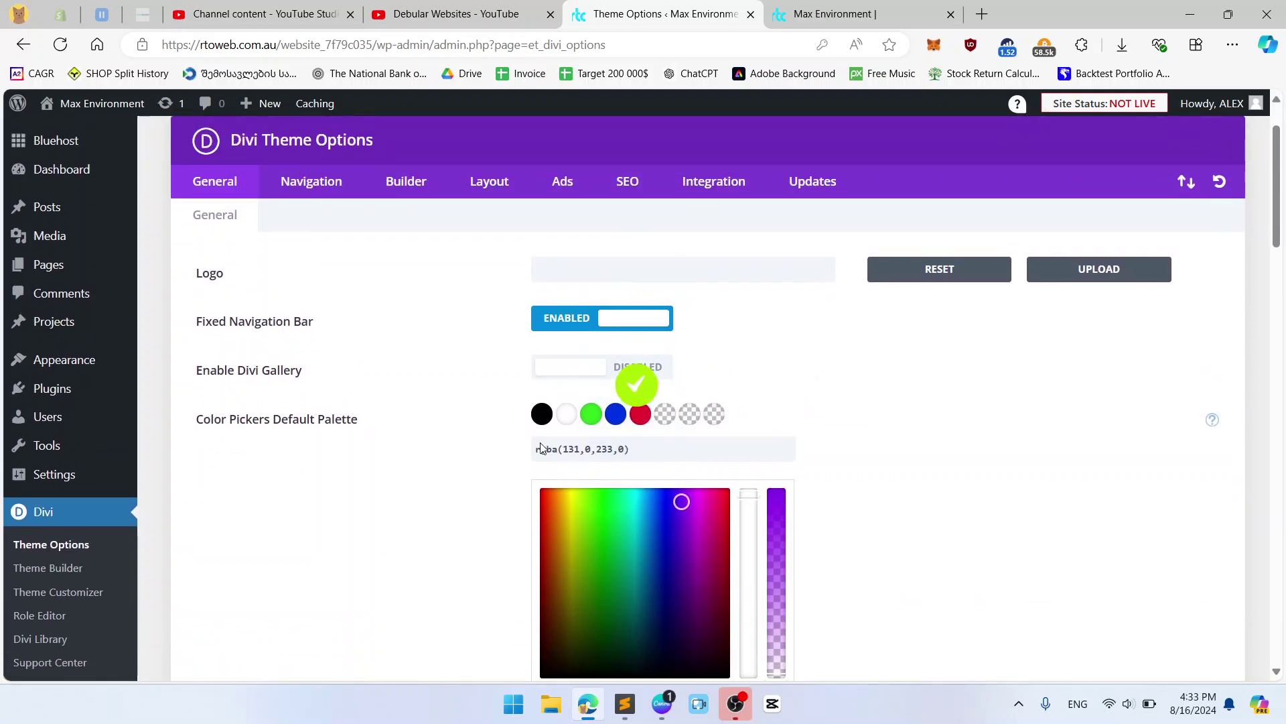
{"action": "scroll", "coordinate": [761, 434], "scroll_direction": "down", "scroll_amount": 8}
{"action": "scroll", "coordinate": [737, 429], "scroll_direction": "up", "scroll_amount": 2}
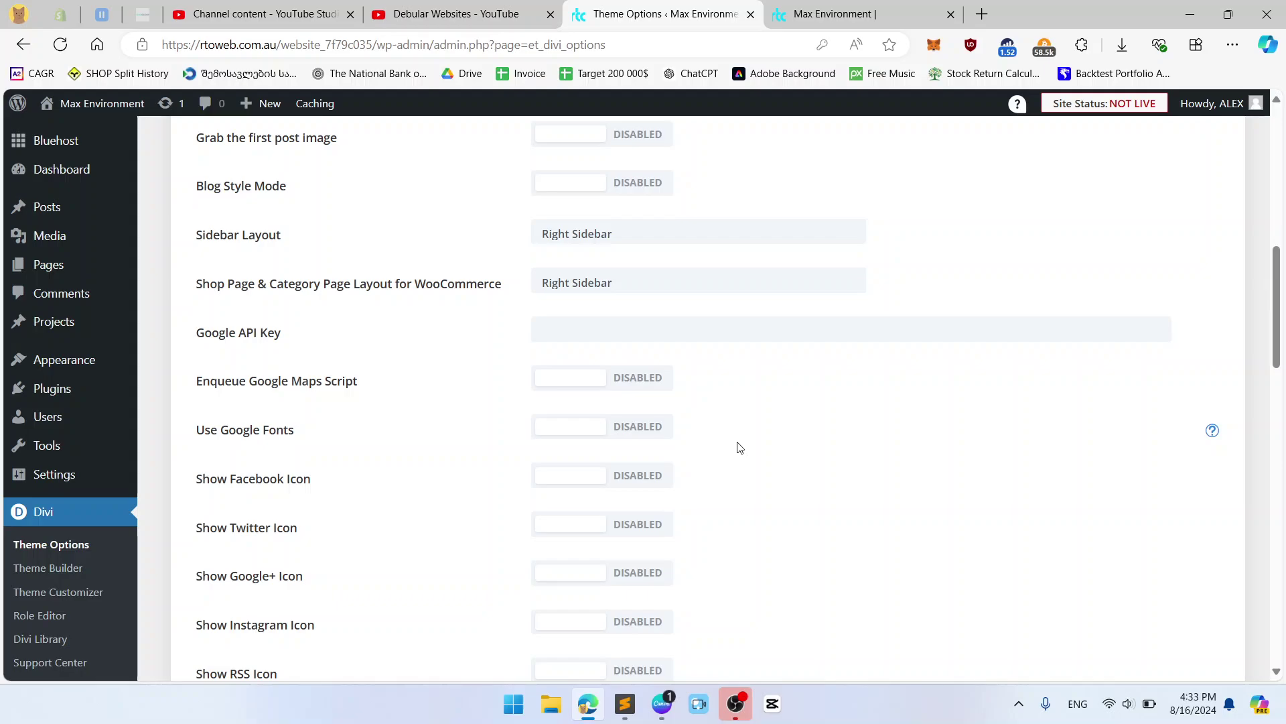
{"action": "left_click", "coordinate": [831, 13]}
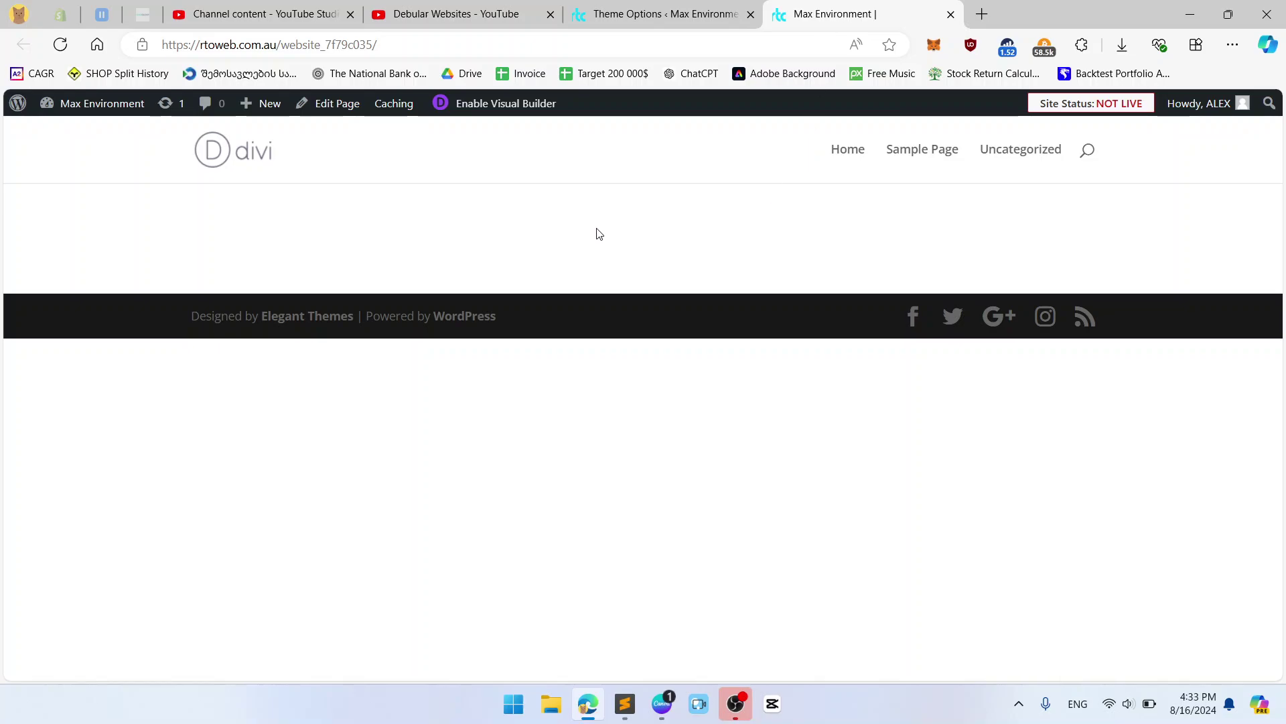
{"action": "left_click", "coordinate": [632, 12]}
- Open the theme customizer from the Appearance section and look over its list of settings
{"action": "scroll", "coordinate": [89, 354], "scroll_direction": "down", "scroll_amount": 3}
{"action": "mouse_move", "coordinate": [79, 330]}
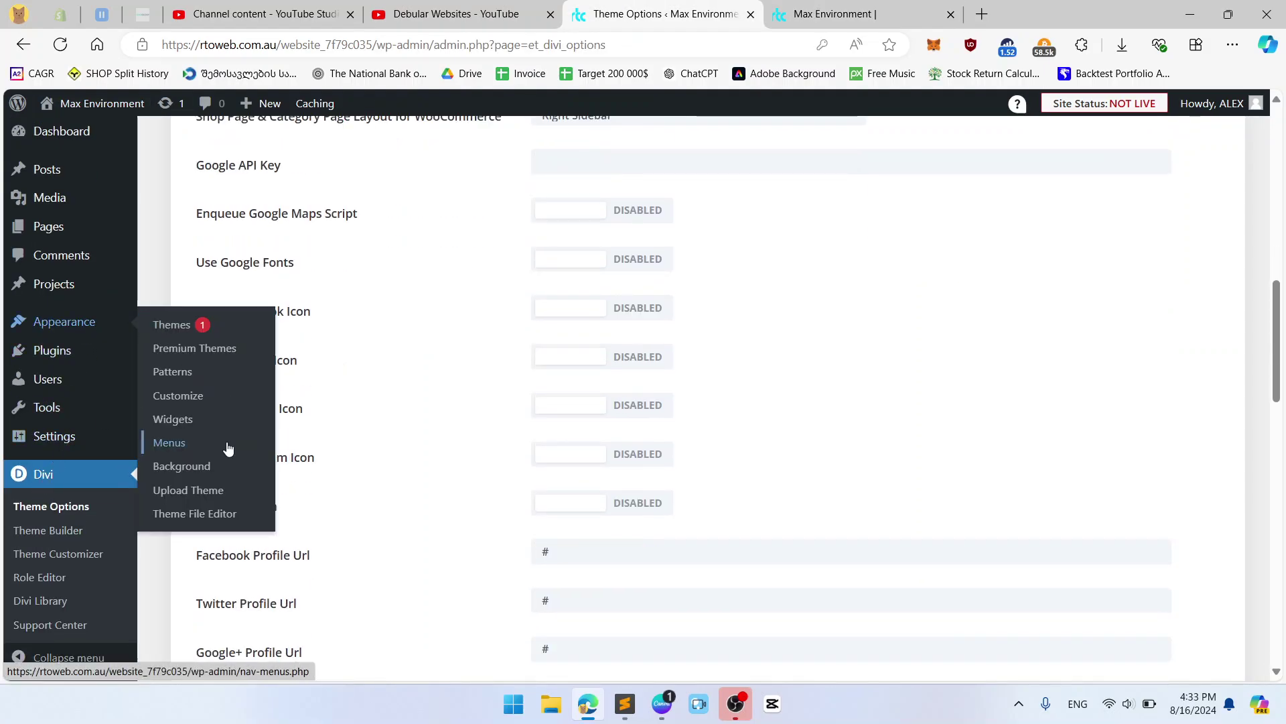
{"action": "left_click", "coordinate": [220, 405]}
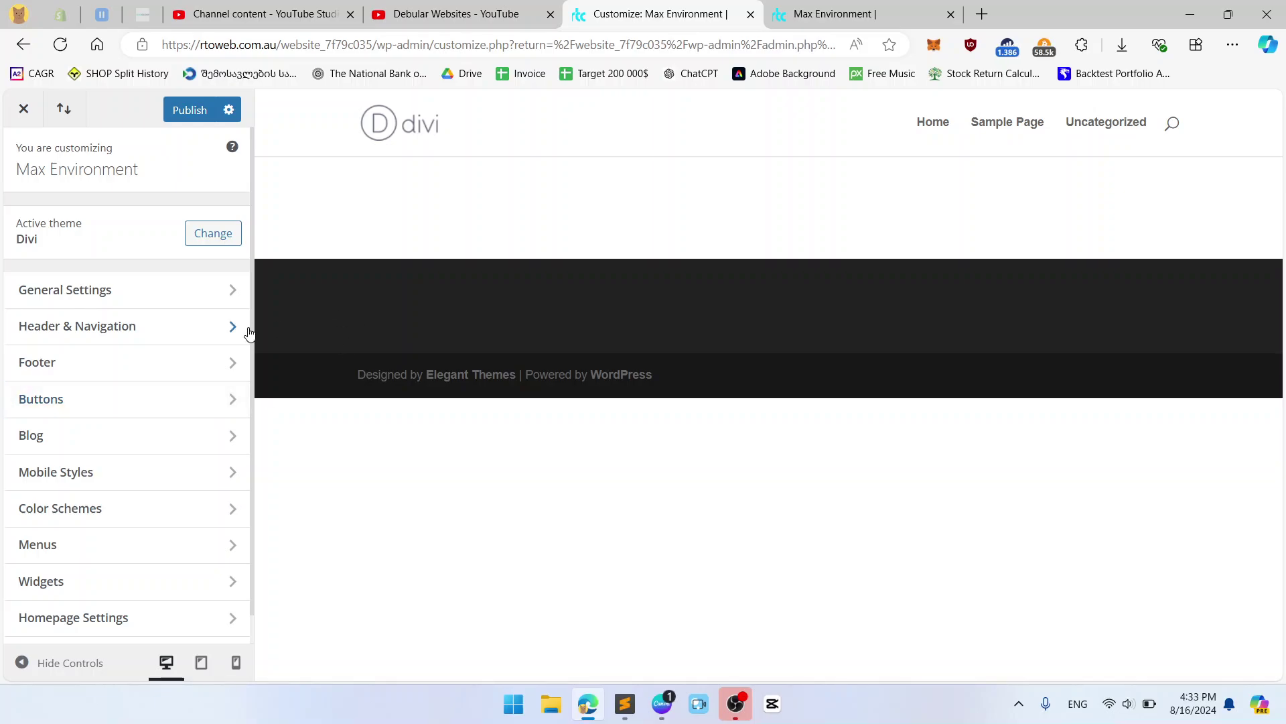
{"action": "scroll", "coordinate": [221, 402], "scroll_direction": "down", "scroll_amount": 1}
{"action": "scroll", "coordinate": [189, 446], "scroll_direction": "up", "scroll_amount": 1}
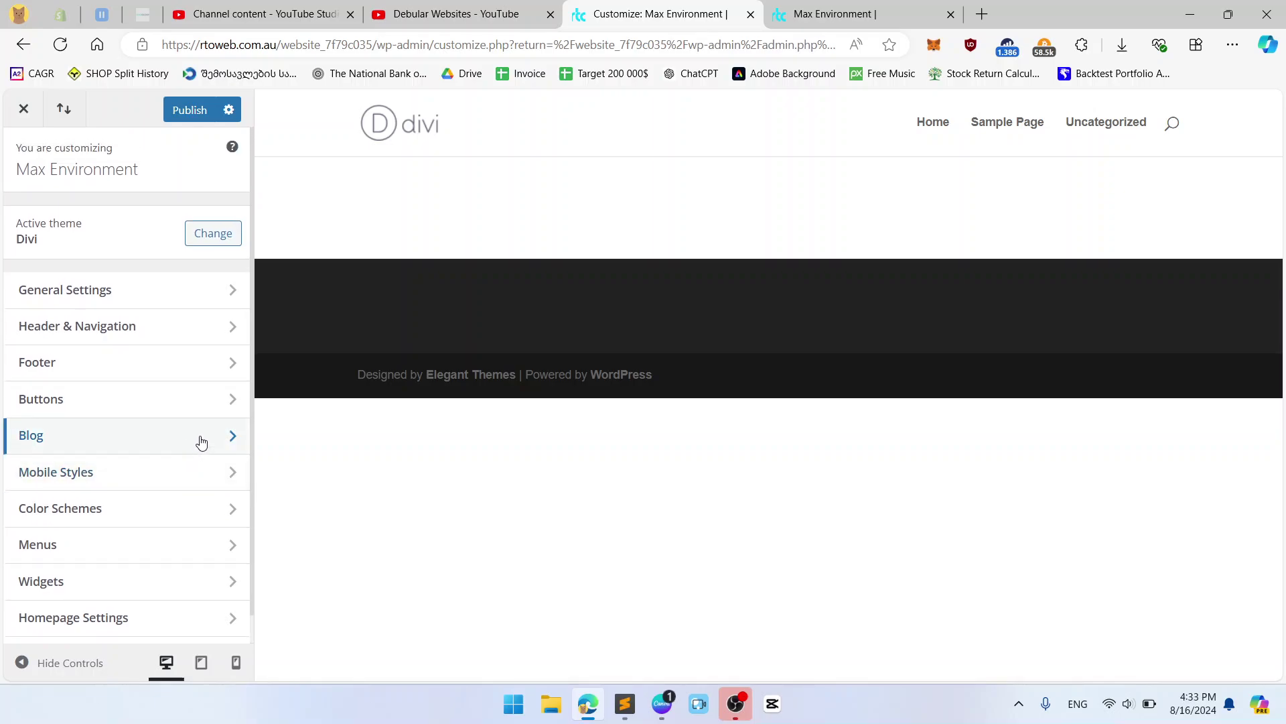
- Examine the site title, tagline and site icon fields under Site Identity in the General Settings
{"action": "left_click", "coordinate": [221, 296]}
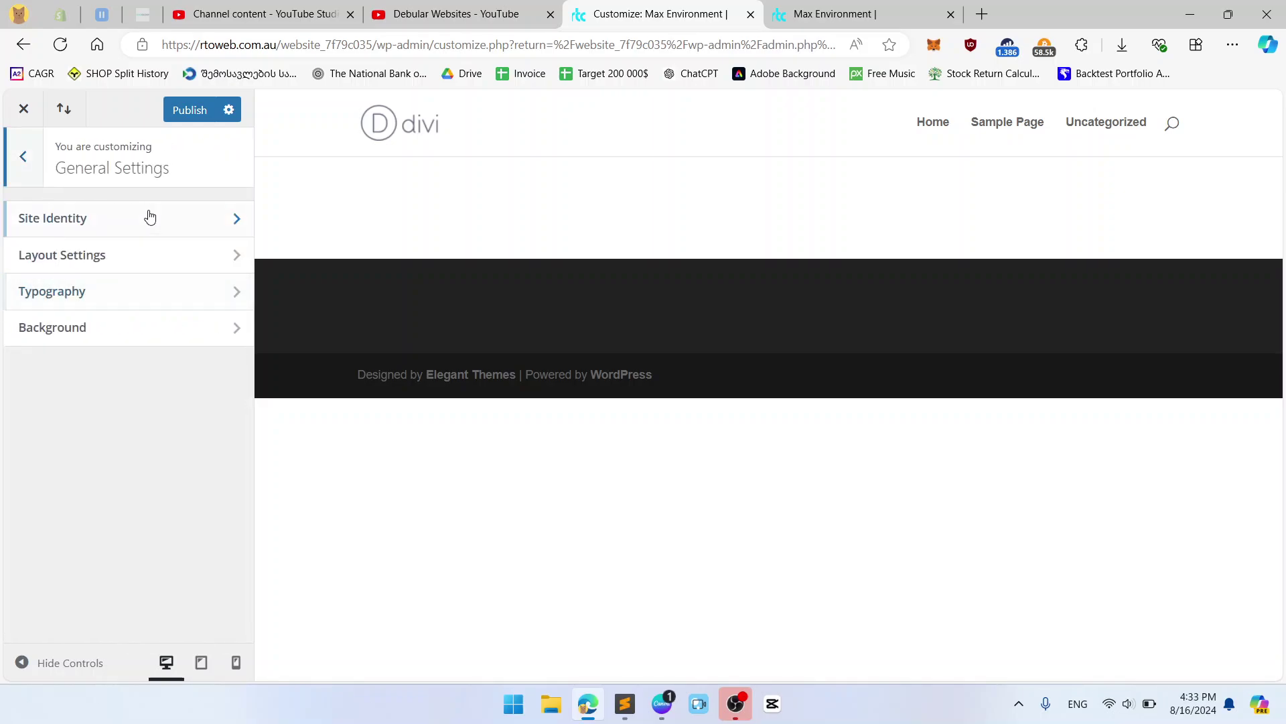
{"action": "left_click", "coordinate": [149, 213]}
{"action": "left_click", "coordinate": [133, 244]}
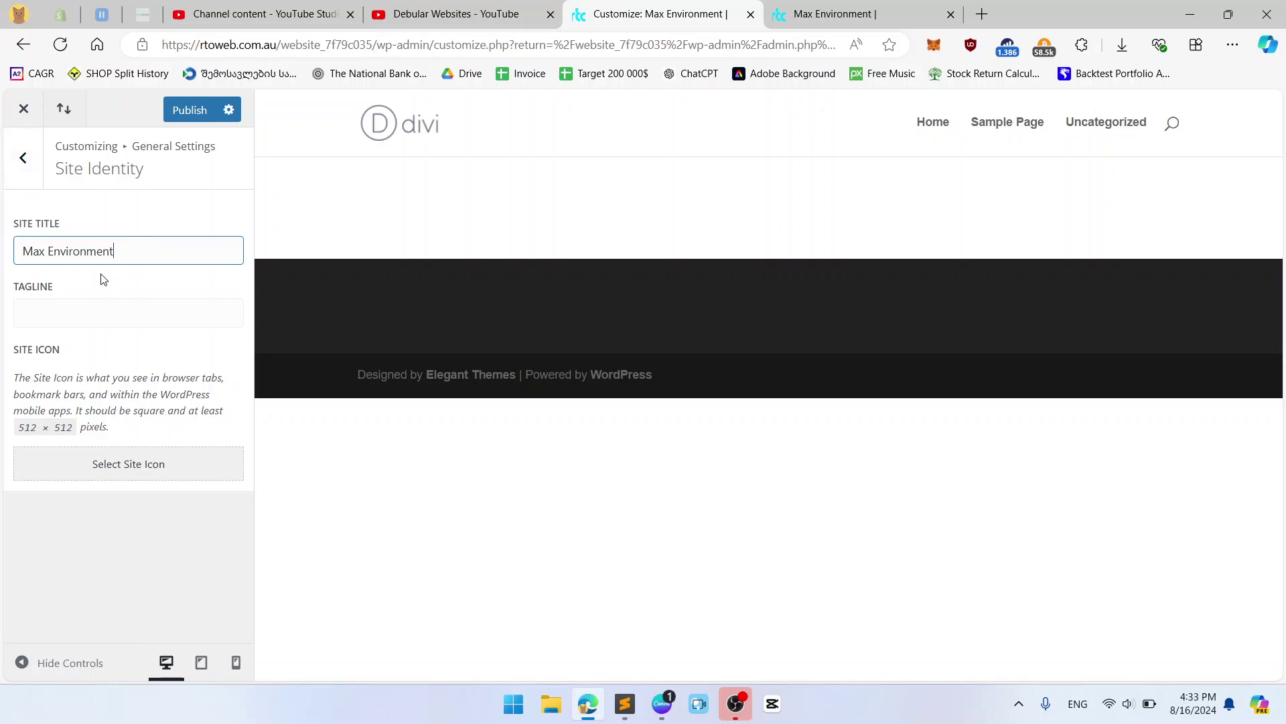
{"action": "left_click", "coordinate": [96, 309]}
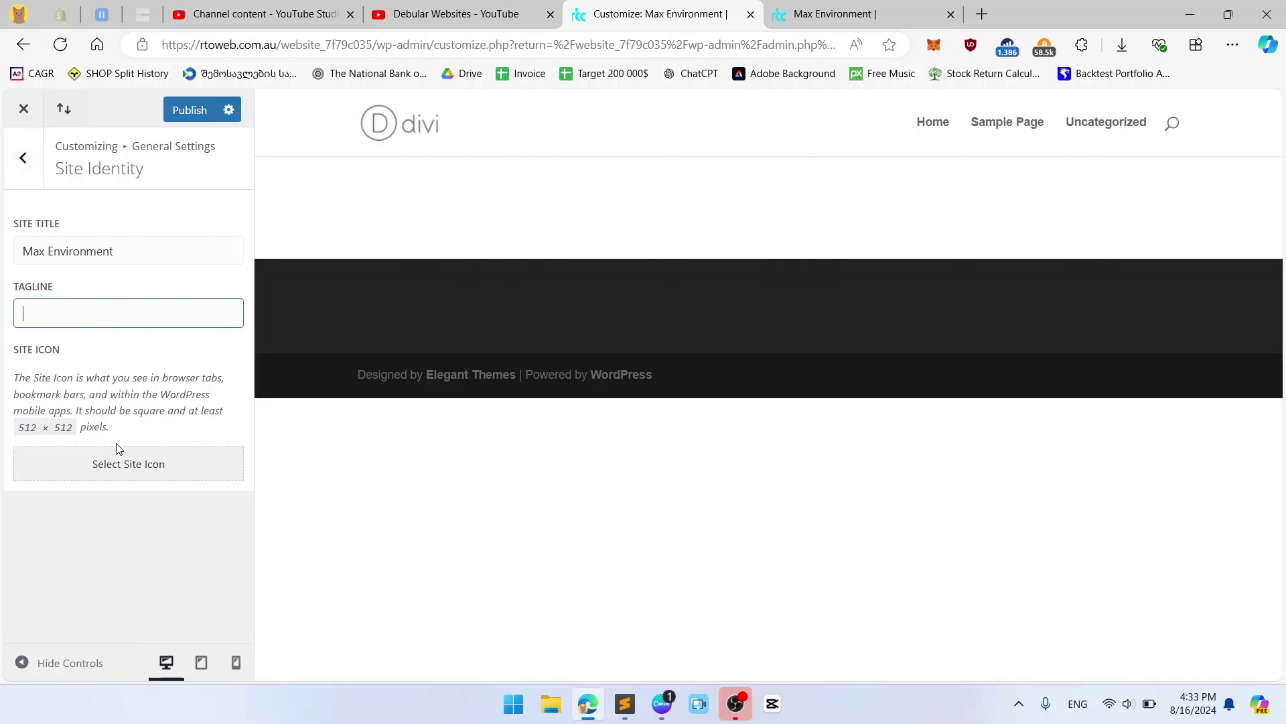
{"action": "left_click", "coordinate": [23, 157]}
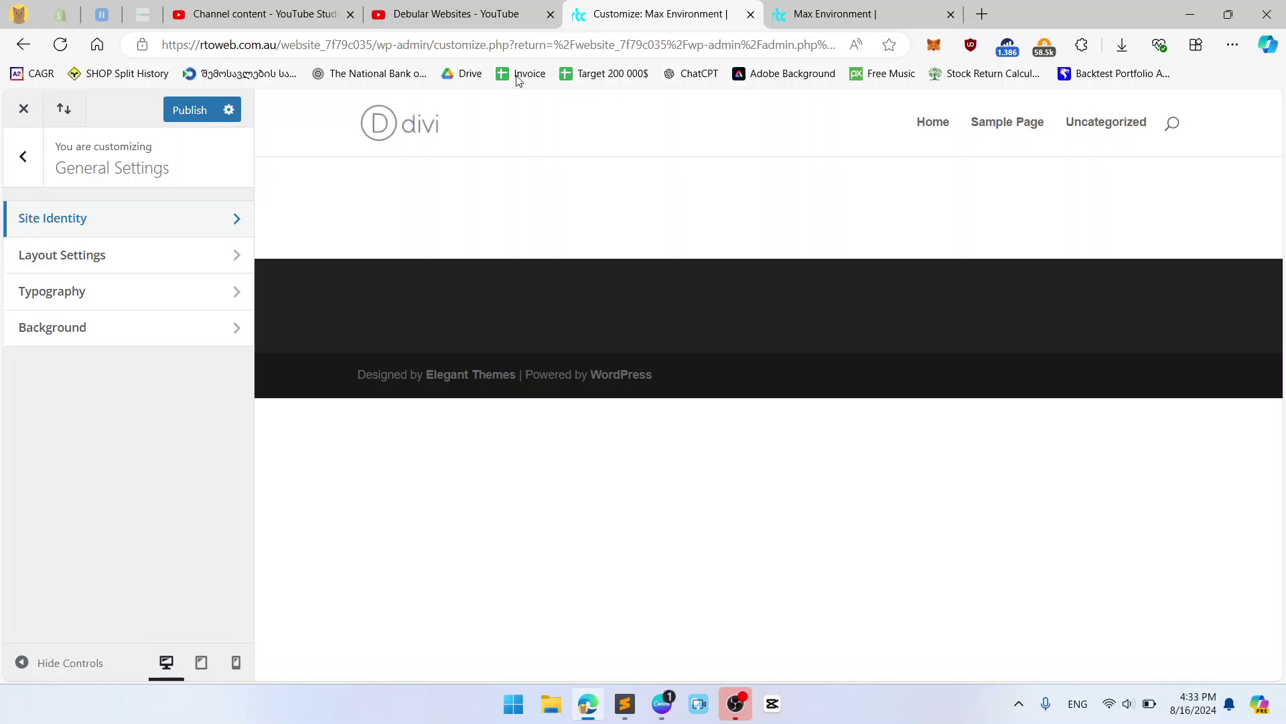
- Set the Website Content Width to 1170 in the Layout Settings
{"action": "left_click", "coordinate": [178, 255]}
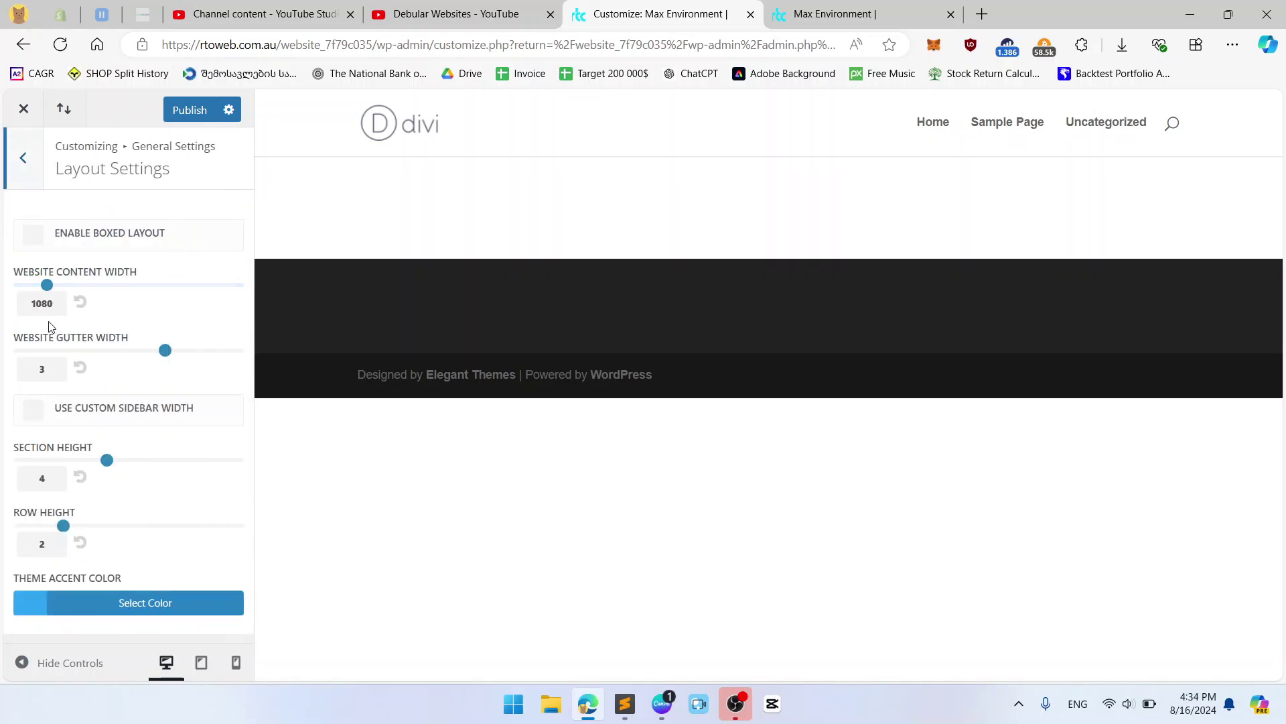
{"action": "double_click", "coordinate": [38, 307]}
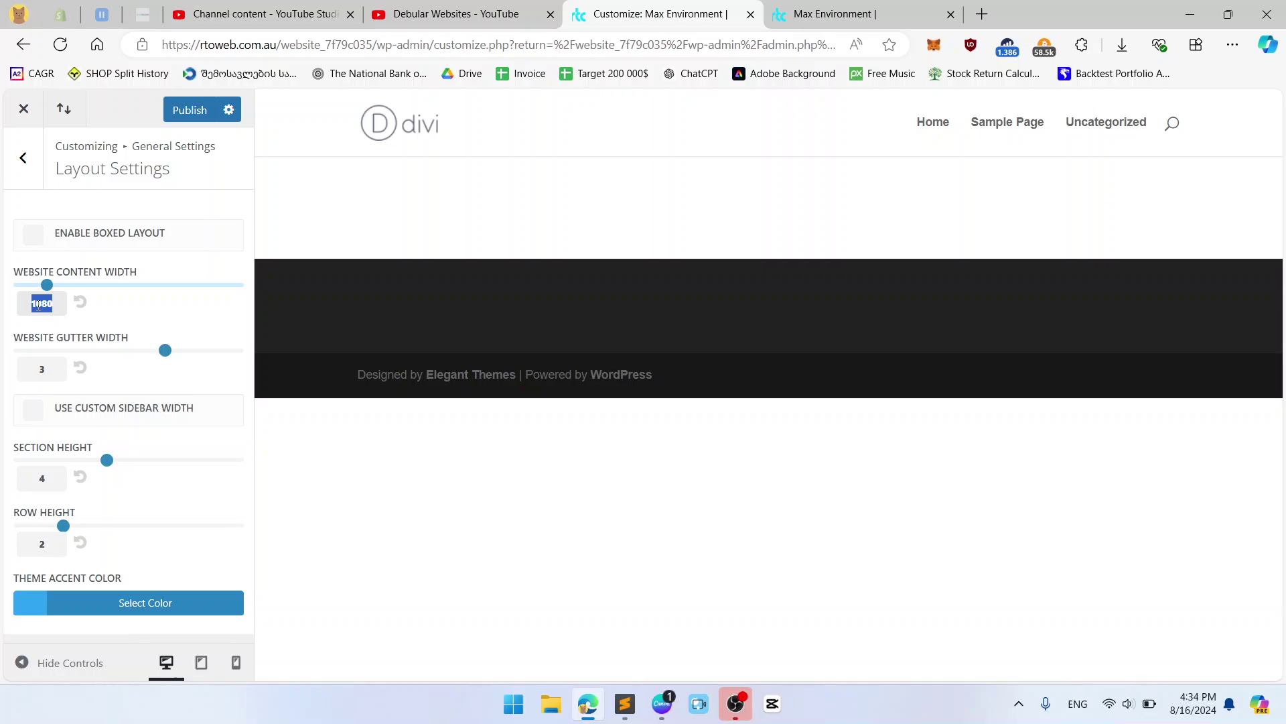
{"action": "type", "text": "117"}
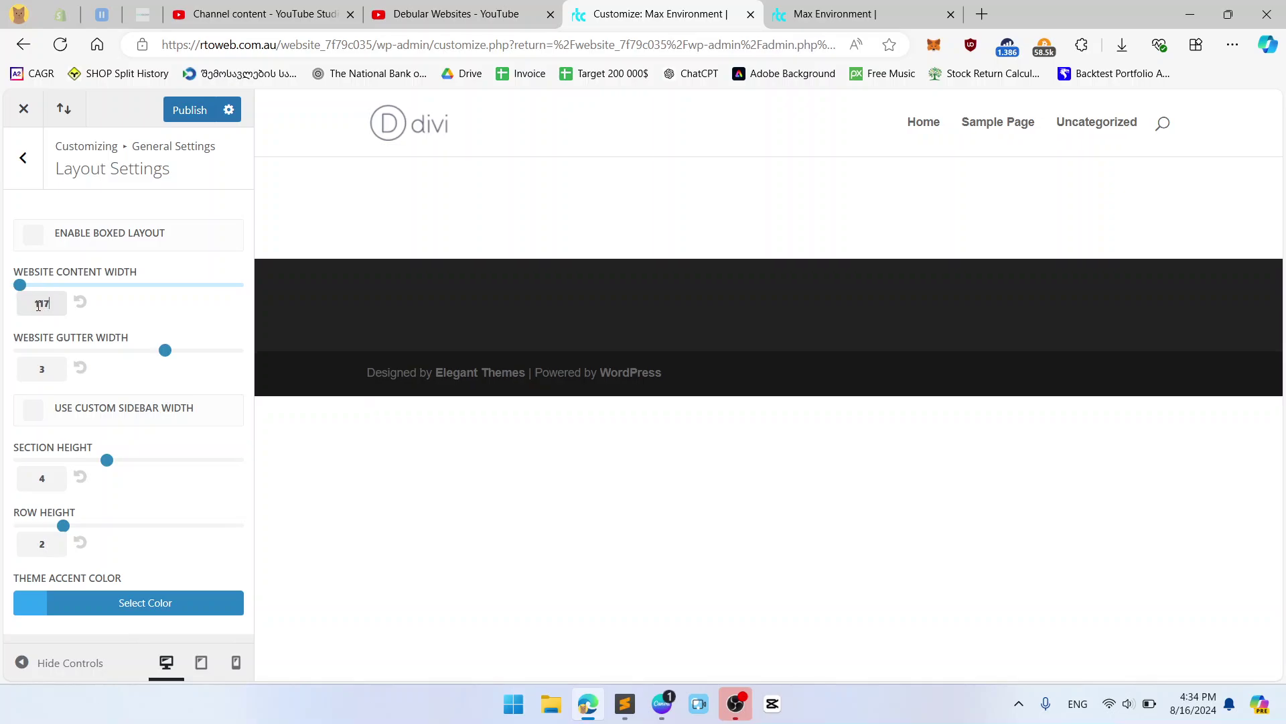
{"action": "type", "text": "0"}
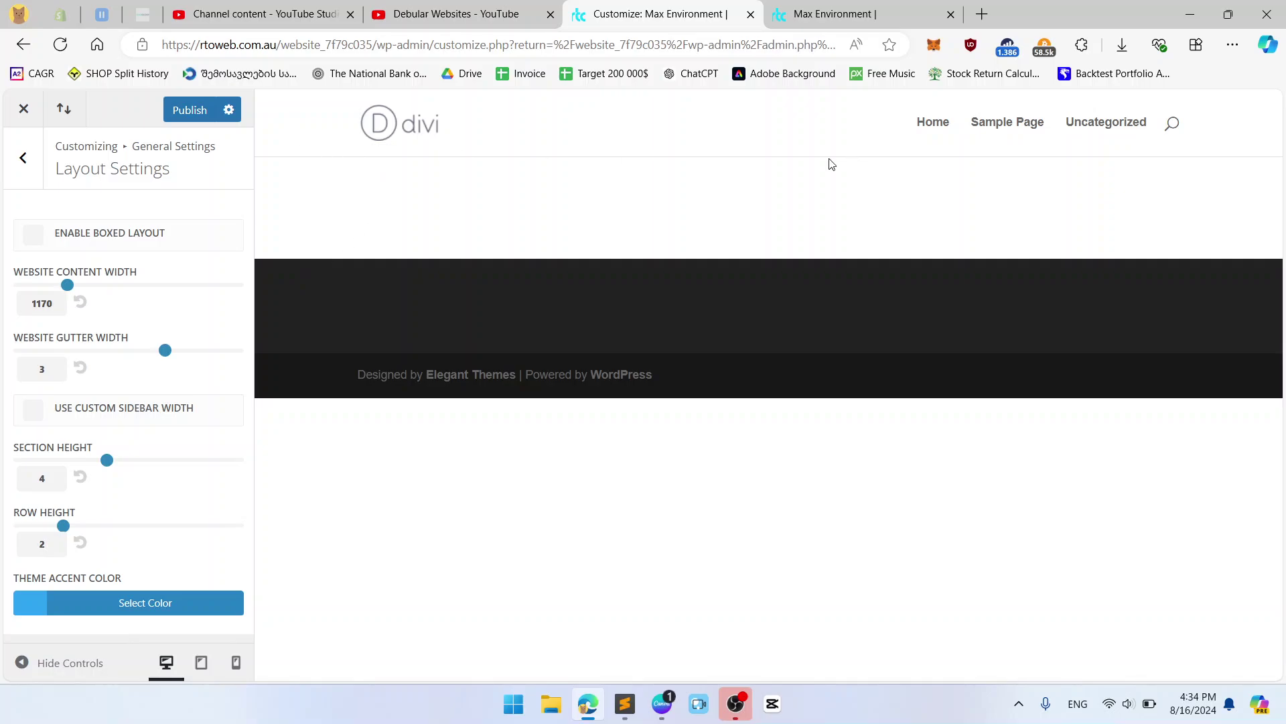
{"action": "double_click", "coordinate": [38, 298]}
{"action": "type", "text": "801"}
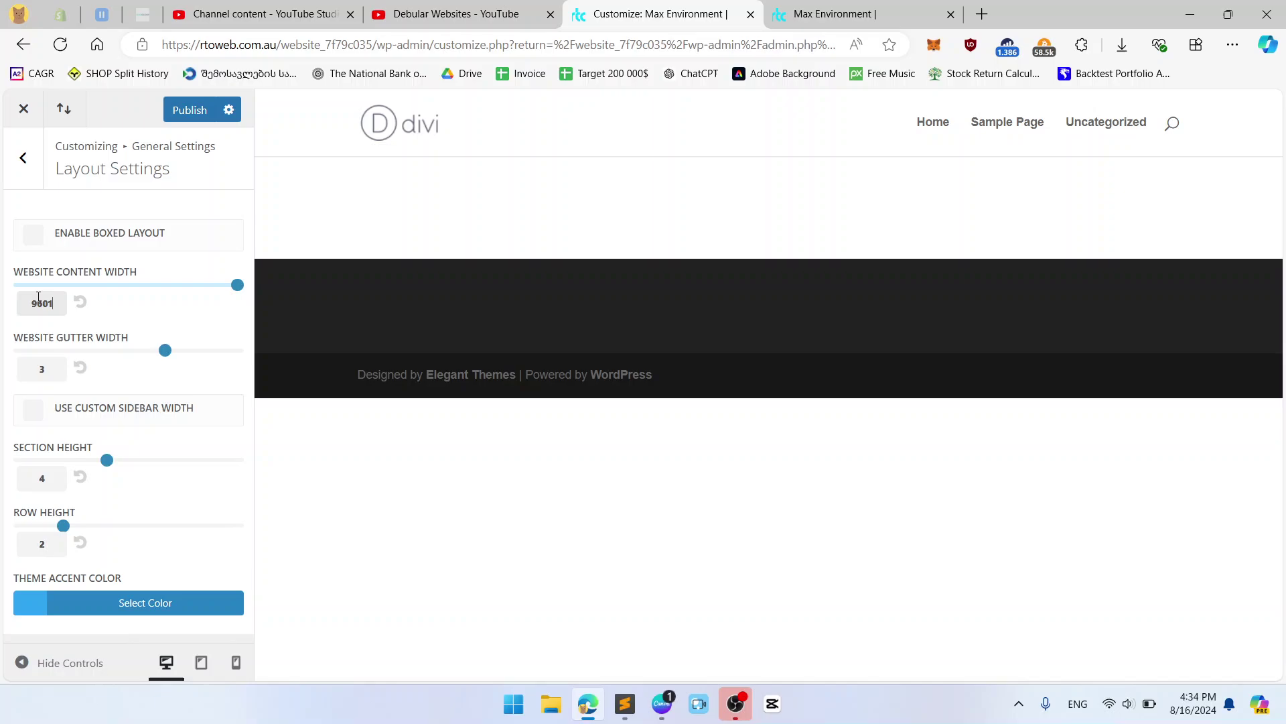
{"action": "double_click", "coordinate": [39, 298]}
{"action": "type", "text": "1170"}
{"action": "left_click", "coordinate": [9, 313]}
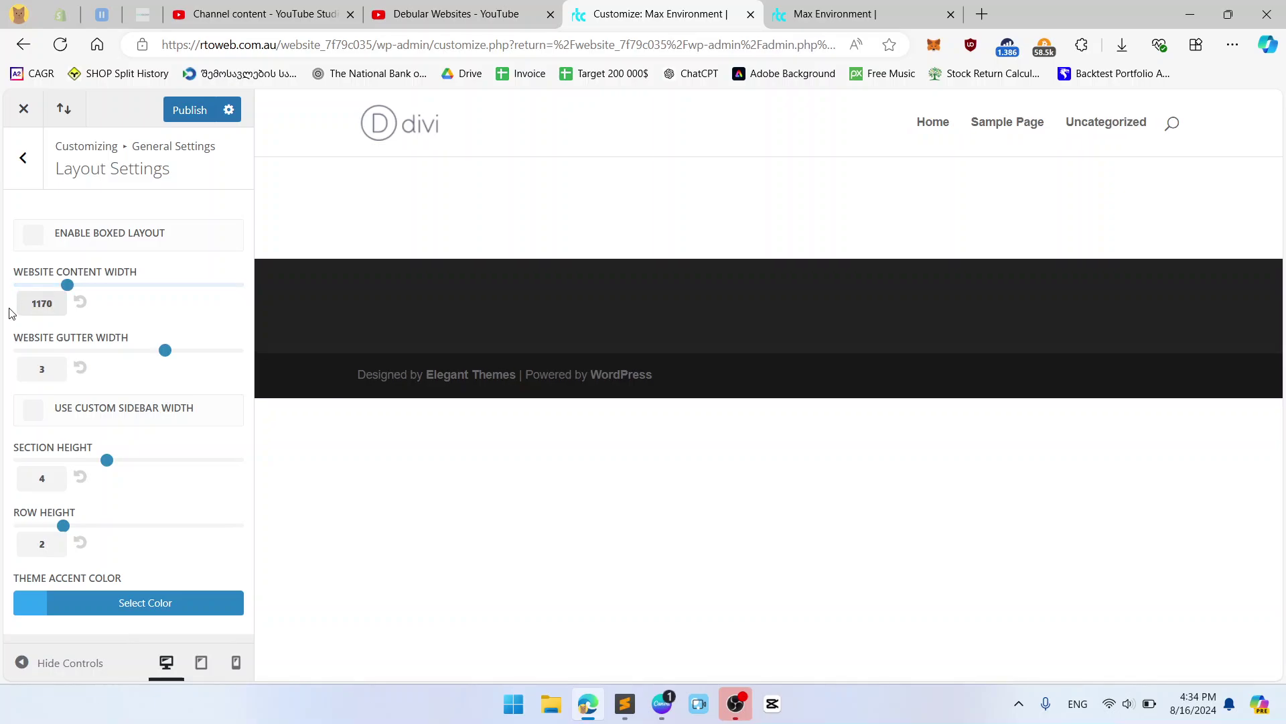
- Change the Theme Accent Color to #f42e63 and return to the General Settings list
{"action": "left_click", "coordinate": [213, 322]}
{"action": "left_click", "coordinate": [58, 373]}
{"action": "left_click", "coordinate": [74, 605]}
{"action": "scroll", "coordinate": [145, 513], "scroll_direction": "down", "scroll_amount": 4}
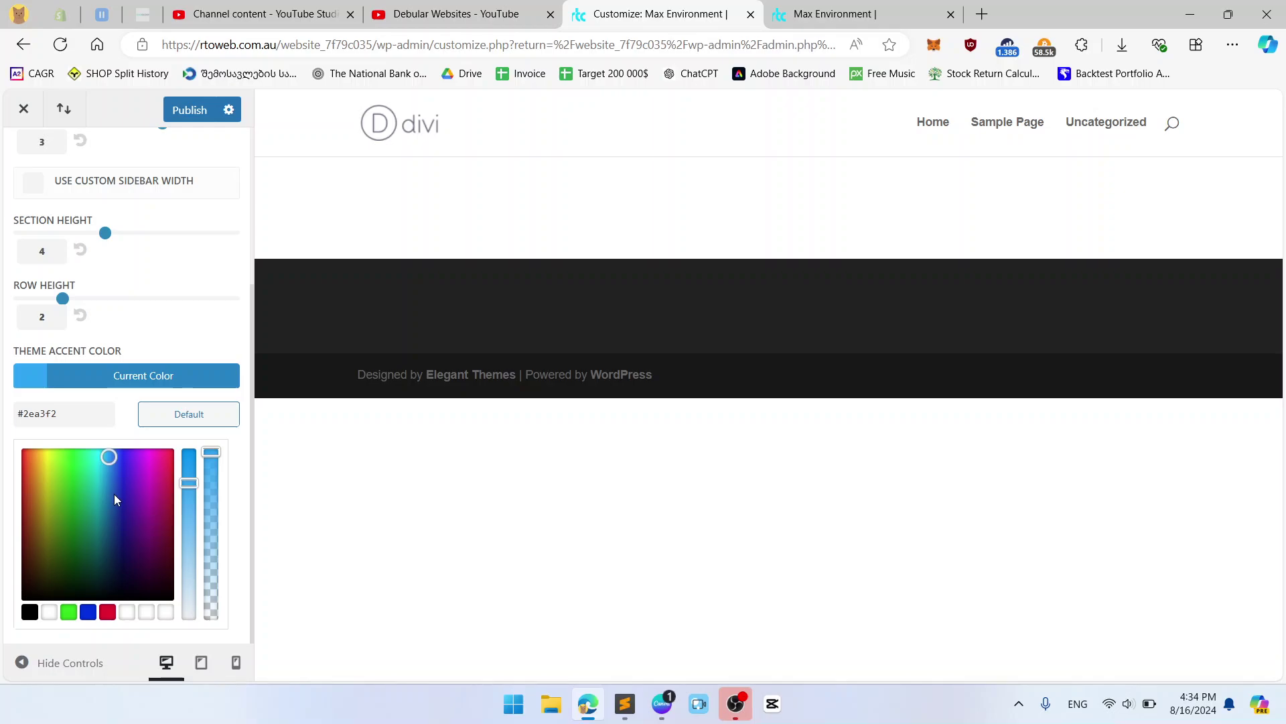
{"action": "left_click_drag", "start_coordinate": [114, 499], "coordinate": [200, 332]}
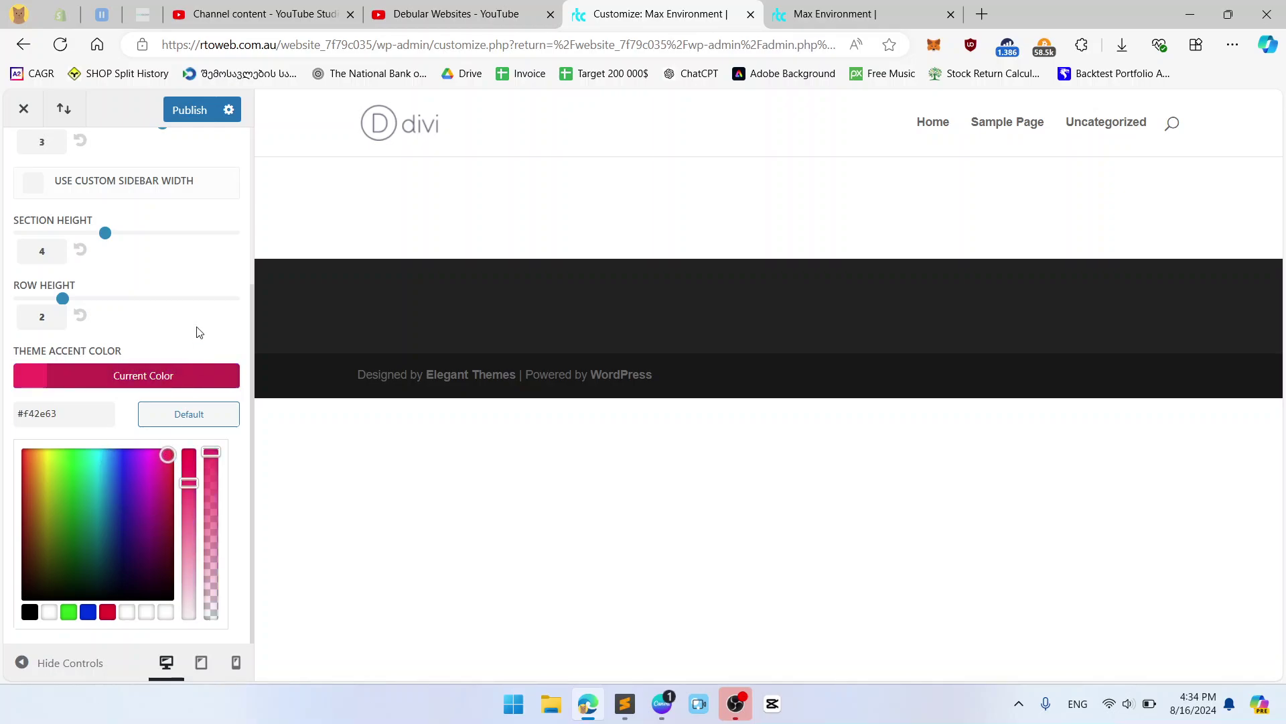
{"action": "left_click", "coordinate": [200, 333]}
{"action": "left_click", "coordinate": [23, 158]}
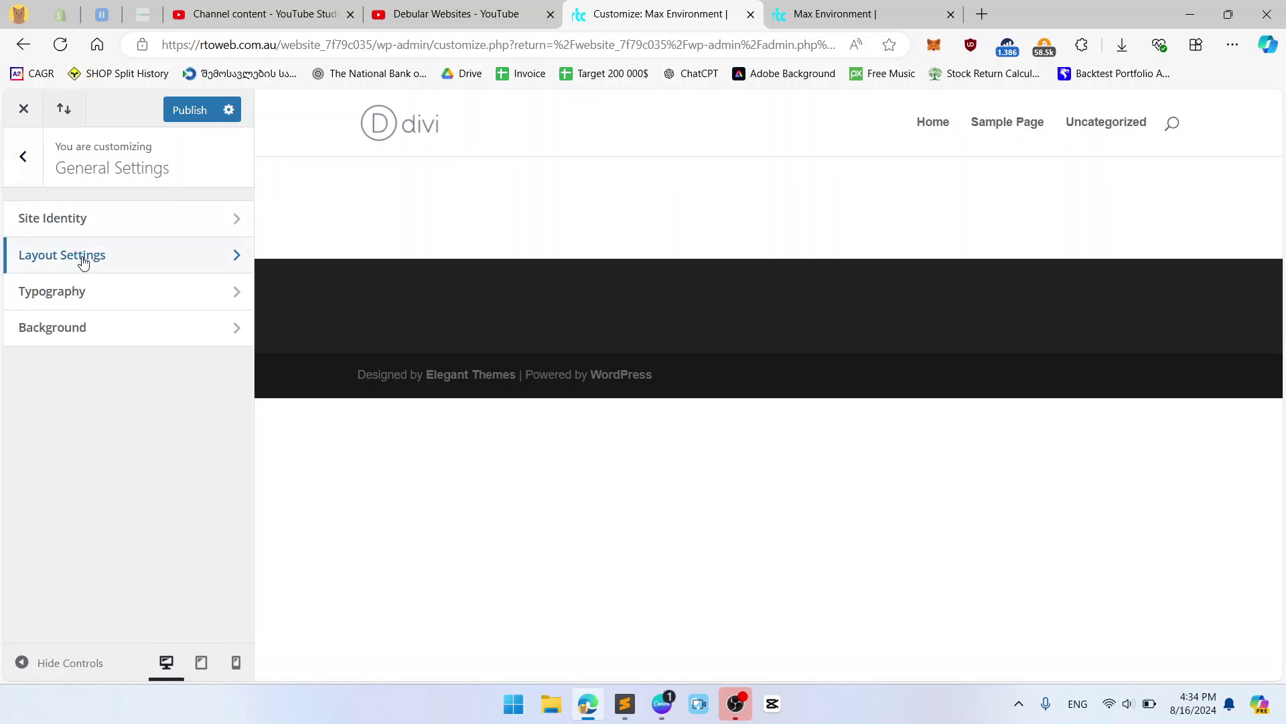
- In the Typography settings, set the Body Text Size to 15 and the Body Line Height to 1.2
{"action": "left_click", "coordinate": [89, 288]}
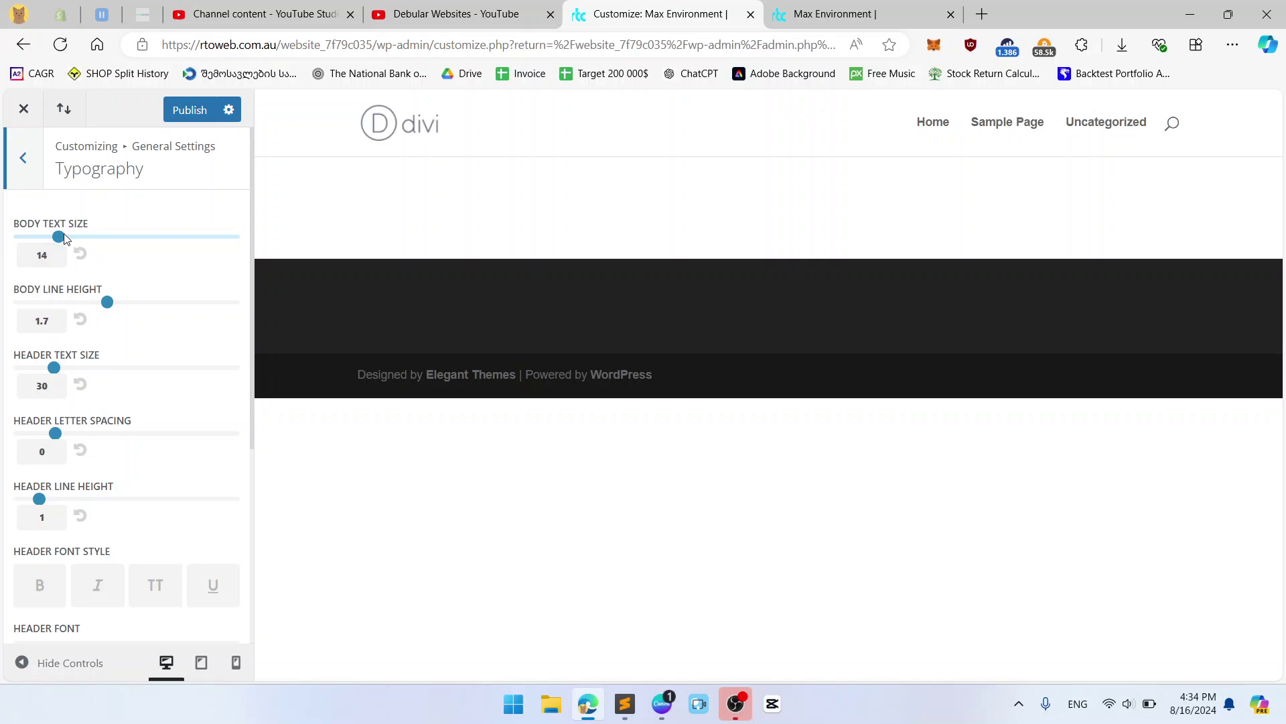
{"action": "left_click_drag", "start_coordinate": [64, 237], "coordinate": [69, 239]}
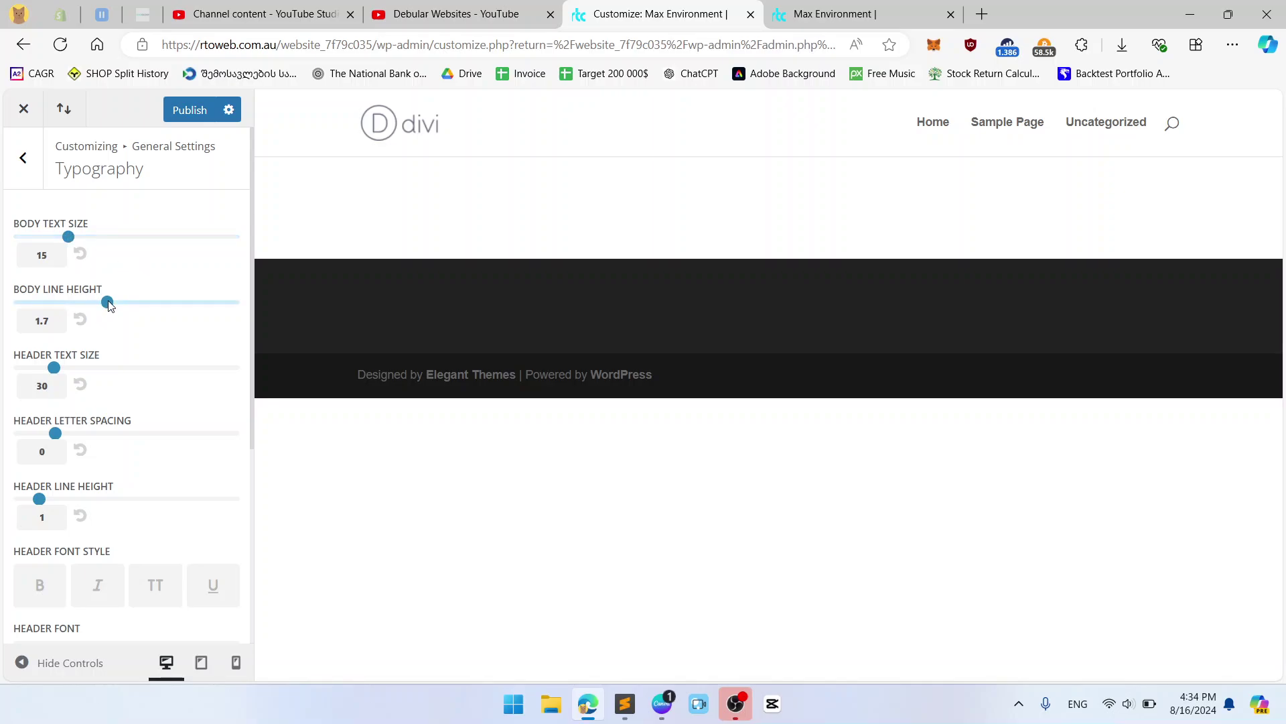
{"action": "left_click_drag", "start_coordinate": [107, 302], "coordinate": [62, 305]}
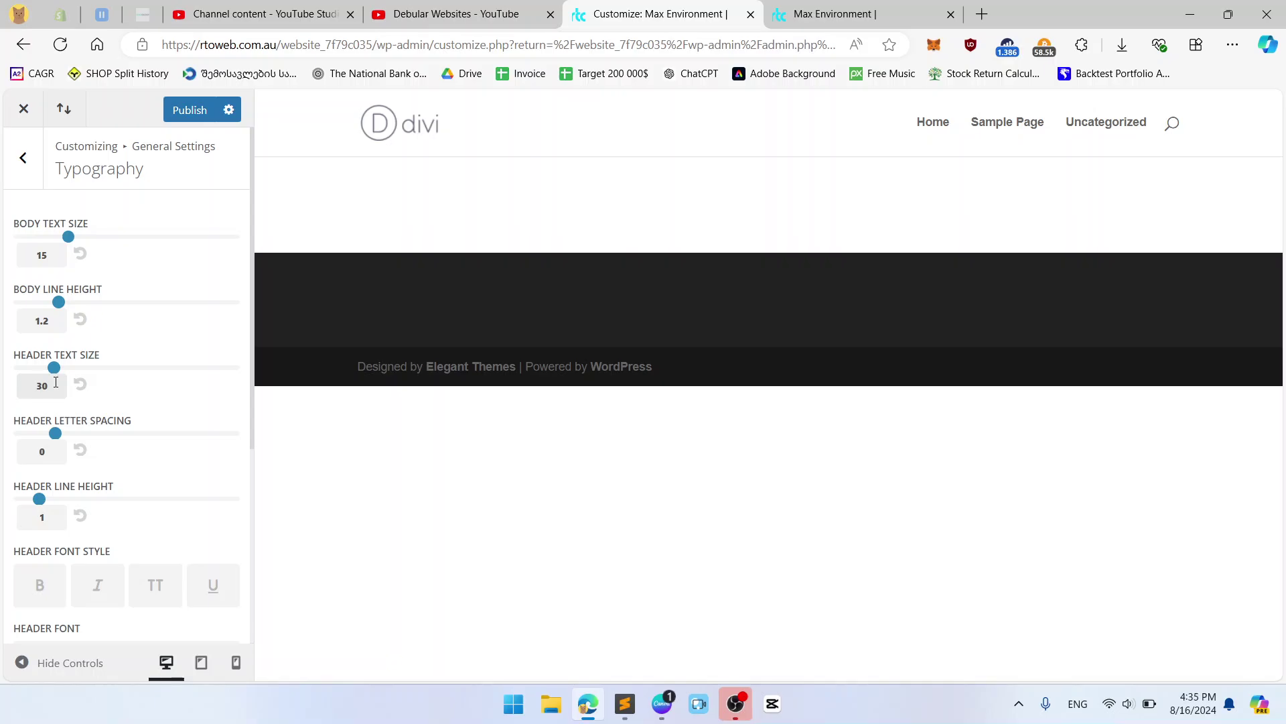
- Set the Header Text Size to 45 and the Header Line Height to 1.2
{"action": "left_click_drag", "start_coordinate": [53, 388], "coordinate": [29, 389]}
{"action": "type", "text": "45"}
{"action": "scroll", "coordinate": [156, 405], "scroll_direction": "down", "scroll_amount": 1}
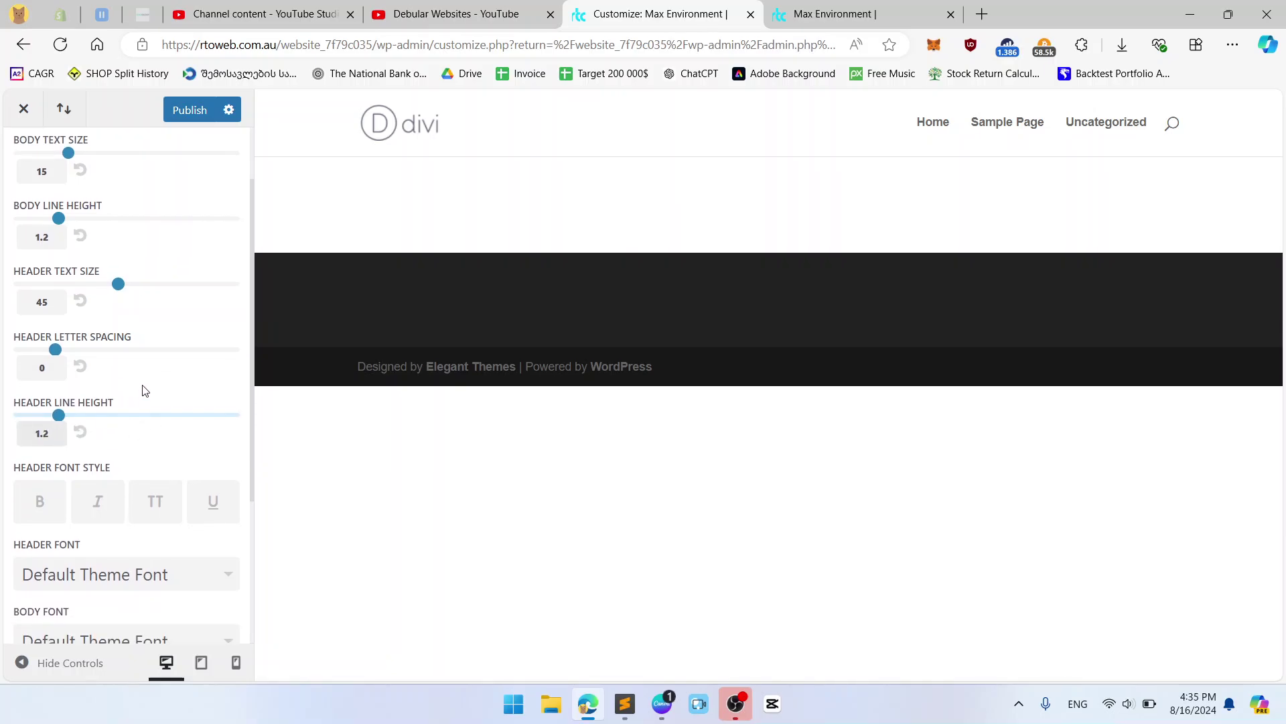
- Choose Georgia for both the Header Font and the Body Font
{"action": "scroll", "coordinate": [144, 392], "scroll_direction": "down", "scroll_amount": 2}
{"action": "left_click", "coordinate": [150, 414]}
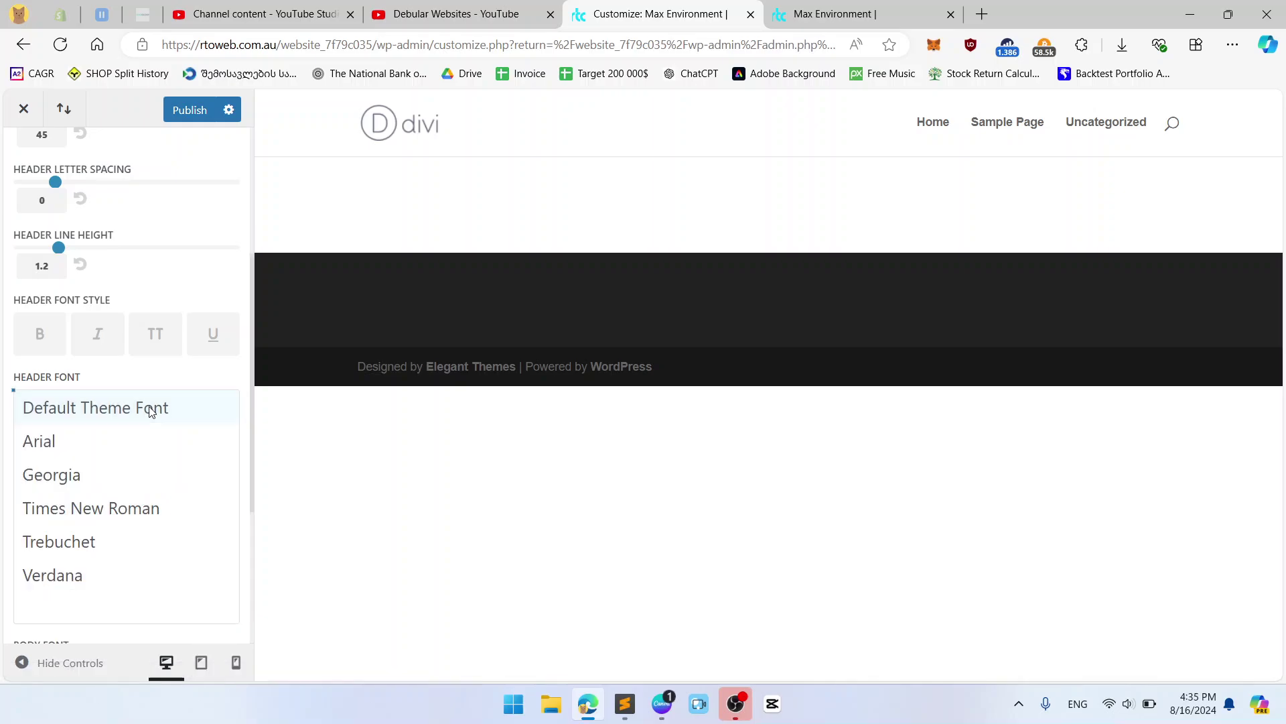
{"action": "left_click", "coordinate": [118, 472]}
{"action": "left_click", "coordinate": [121, 472]}
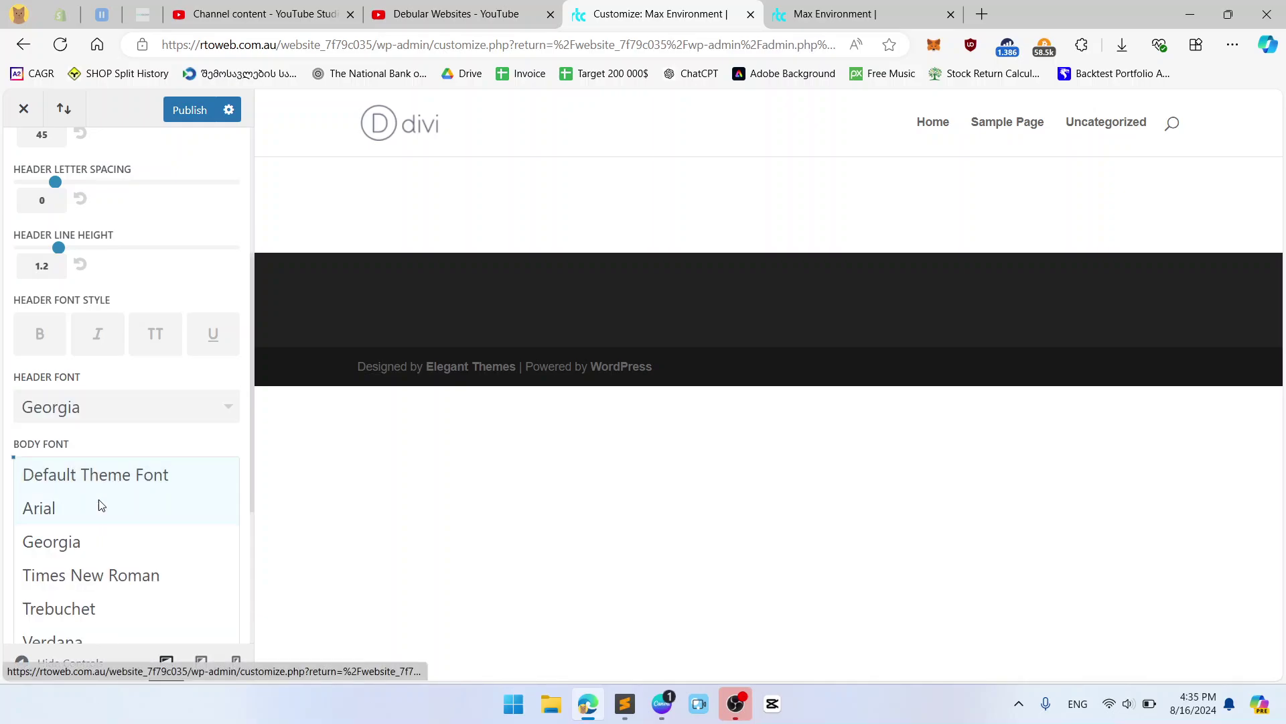
{"action": "left_click", "coordinate": [113, 542]}
- Set the Body Text Color to #0a0a0a
{"action": "scroll", "coordinate": [149, 443], "scroll_direction": "down", "scroll_amount": 1}
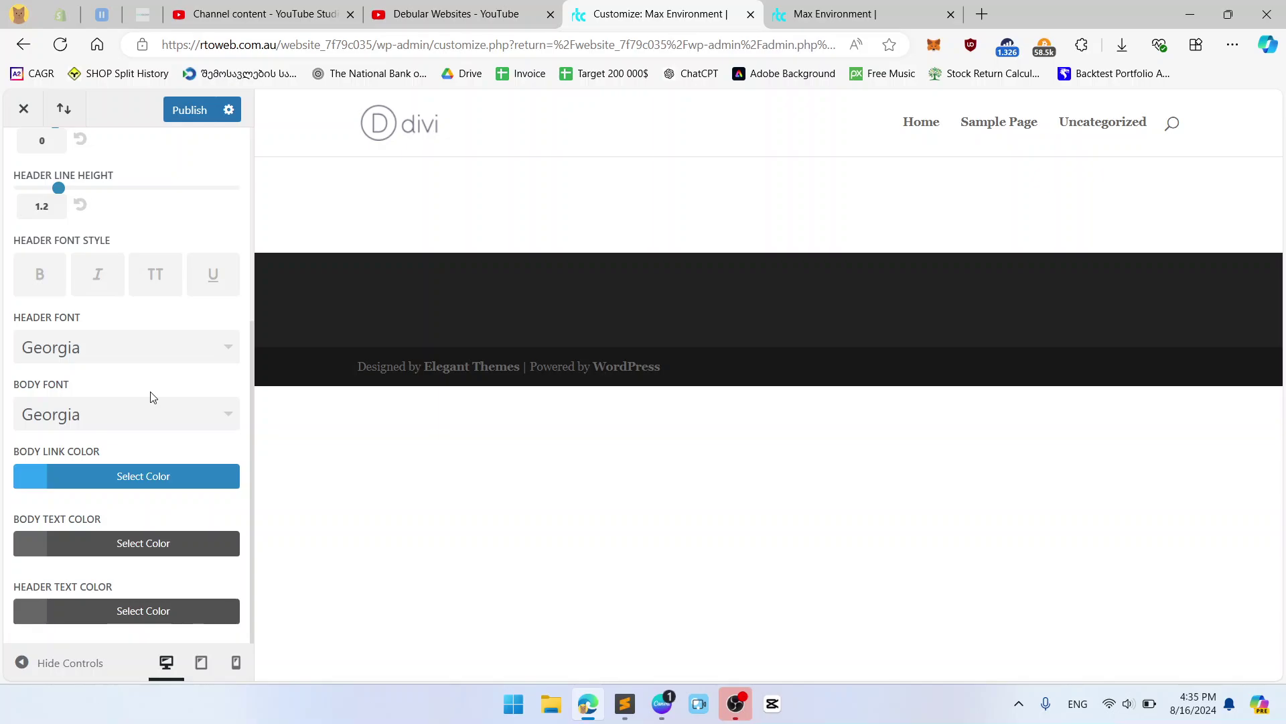
{"action": "left_click", "coordinate": [107, 543]}
{"action": "scroll", "coordinate": [97, 509], "scroll_direction": "down", "scroll_amount": 4}
{"action": "left_click", "coordinate": [44, 533]}
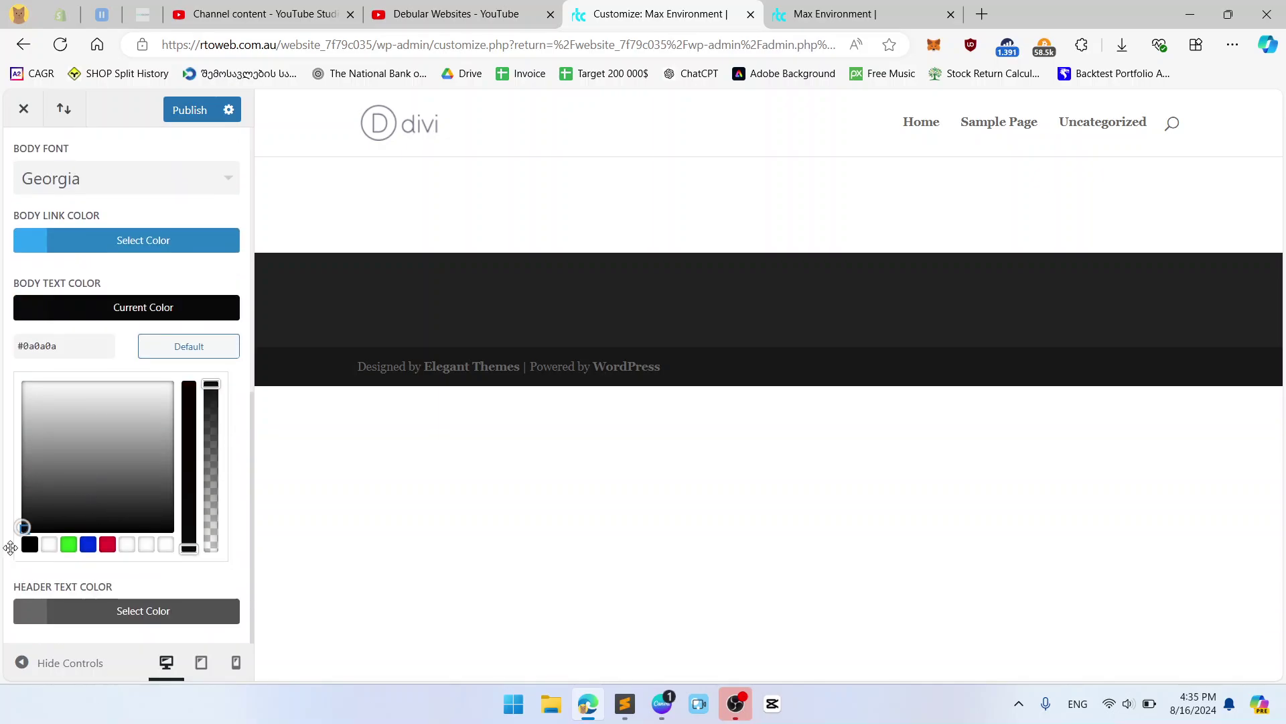
{"action": "left_click", "coordinate": [101, 362]}
- Darken the Header Text Color to a near-black shade
{"action": "left_click", "coordinate": [103, 612]}
{"action": "scroll", "coordinate": [79, 543], "scroll_direction": "down", "scroll_amount": 3}
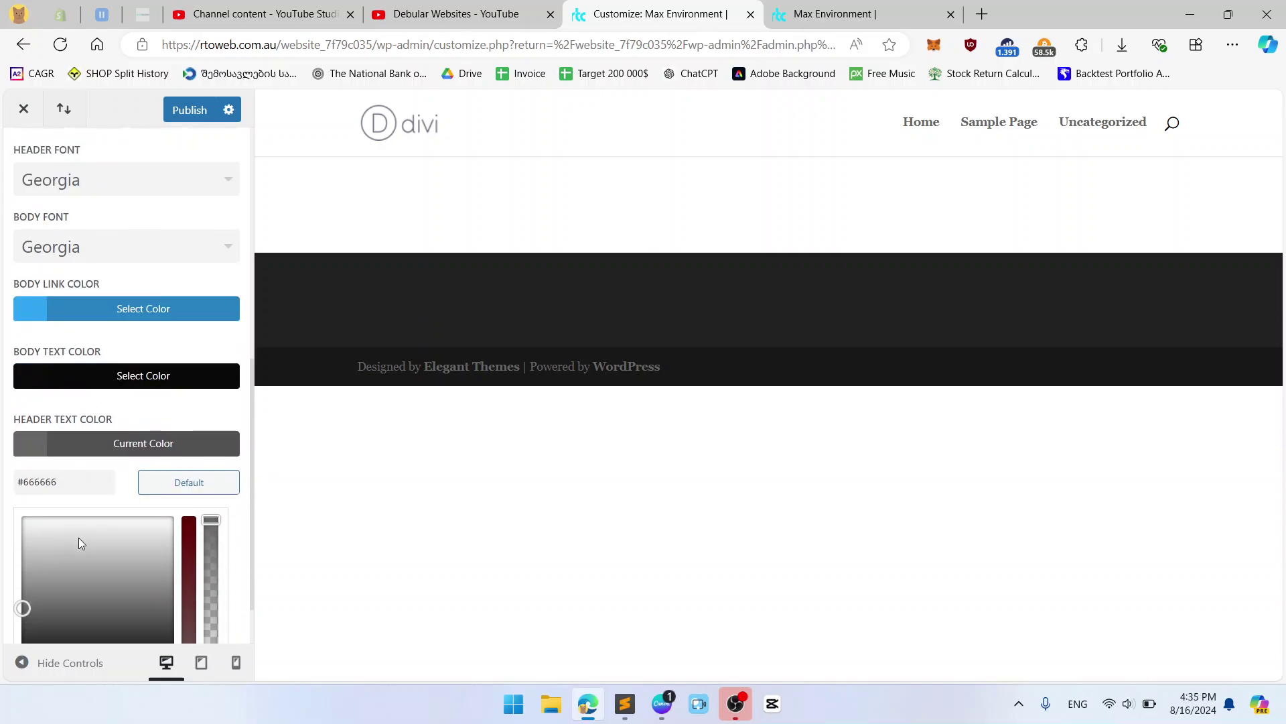
{"action": "left_click_drag", "start_coordinate": [79, 538], "coordinate": [27, 653]}
{"action": "left_click", "coordinate": [94, 443]}
- Set the Body Link Color to #e22b5c and return to the General Settings list
{"action": "left_click", "coordinate": [123, 477]}
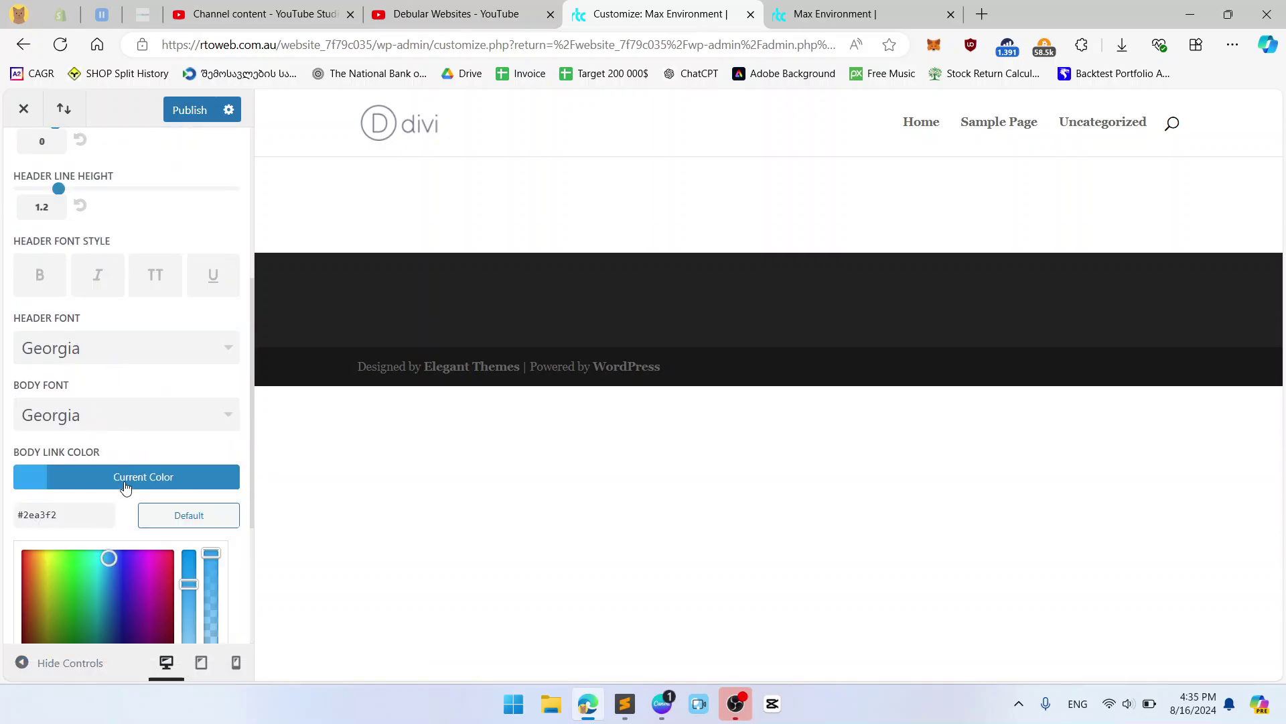
{"action": "left_click_drag", "start_coordinate": [123, 568], "coordinate": [169, 567]}
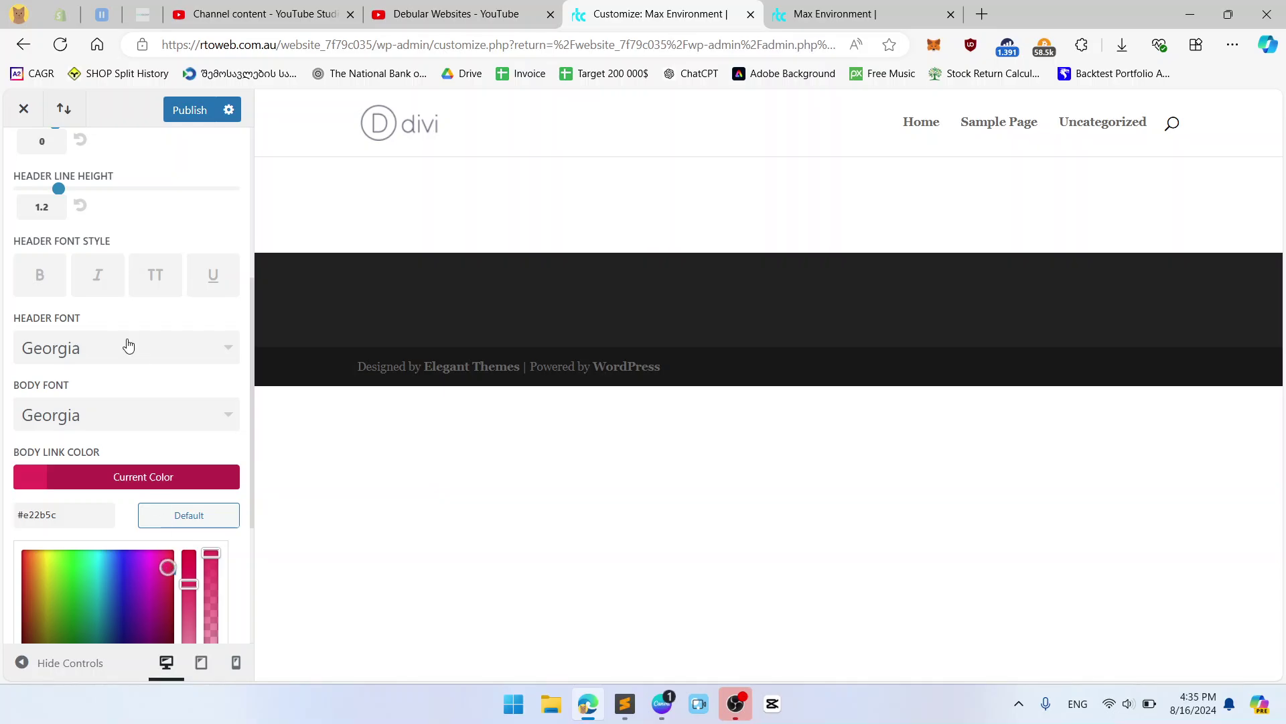
{"action": "scroll", "coordinate": [126, 345], "scroll_direction": "up", "scroll_amount": 4}
{"action": "left_click", "coordinate": [30, 155]}
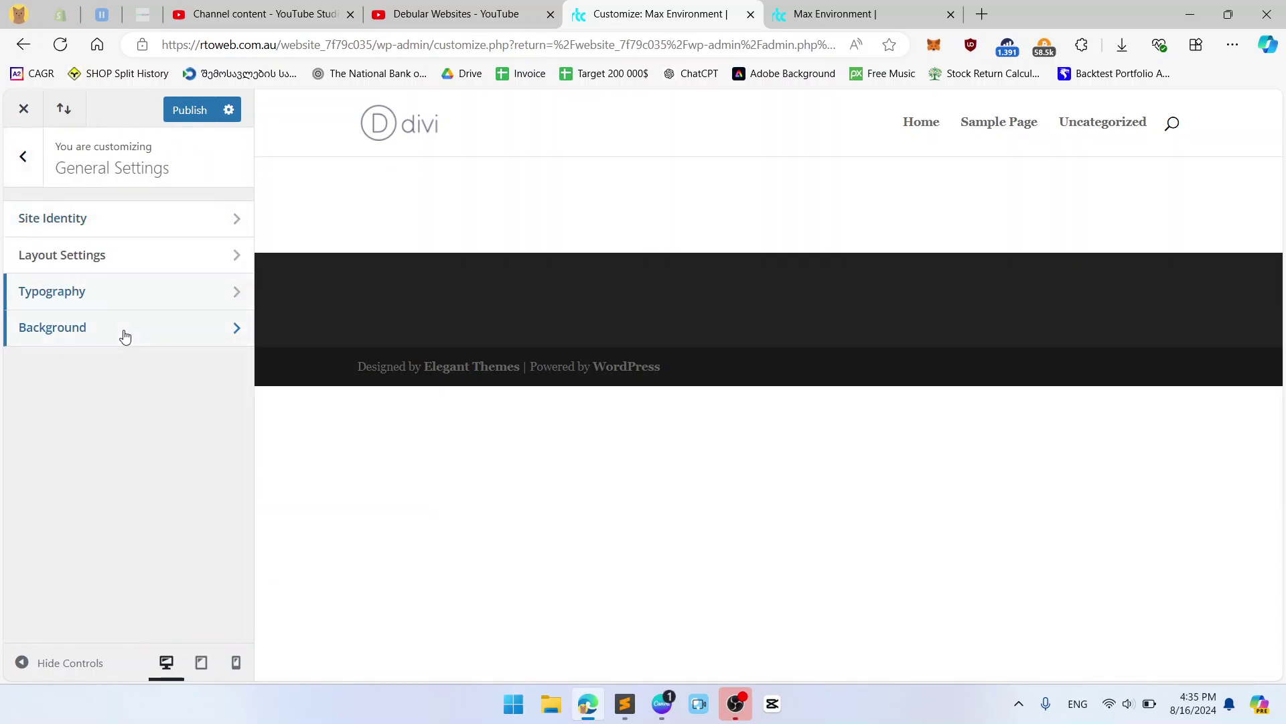
- Look at the Background color and image options, and return to the customizer's main list
{"action": "left_click", "coordinate": [124, 331]}
{"action": "left_click", "coordinate": [85, 251]}
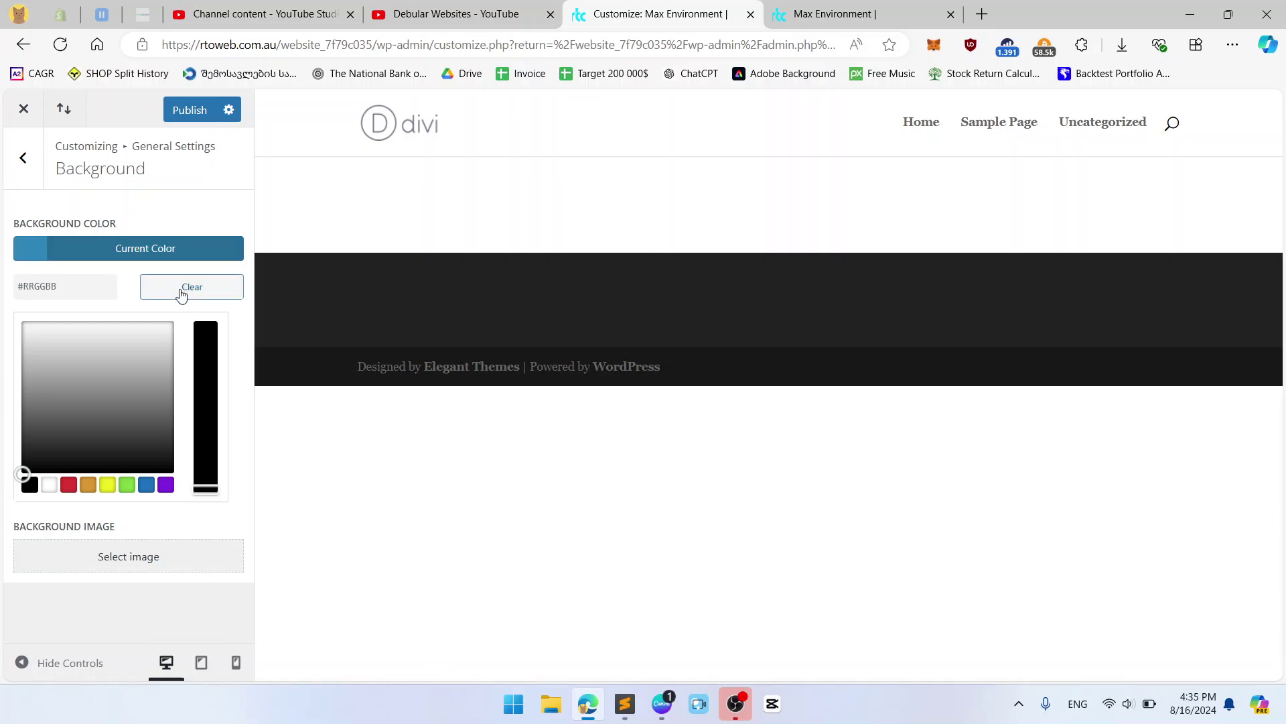
{"action": "left_click", "coordinate": [30, 176]}
{"action": "left_click", "coordinate": [29, 173]}
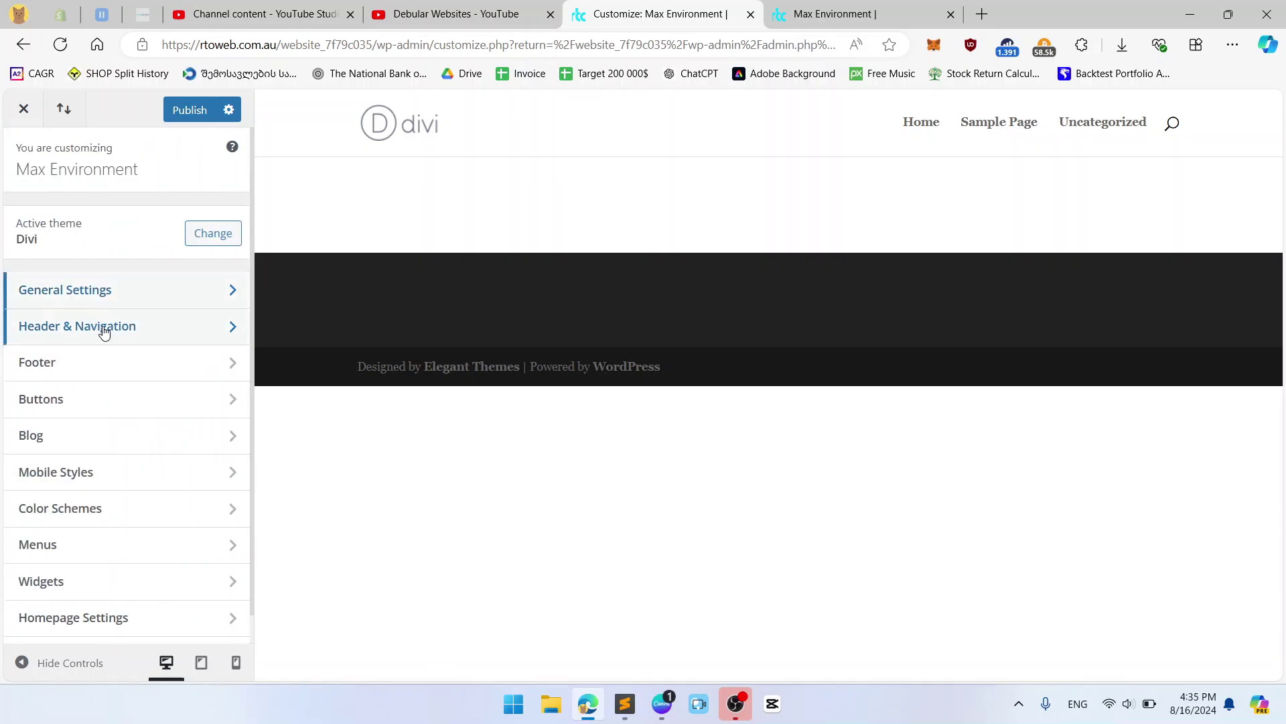
- Examine the Header Format options under Header & Navigation
{"action": "left_click", "coordinate": [103, 328]}
{"action": "left_click", "coordinate": [101, 219]}
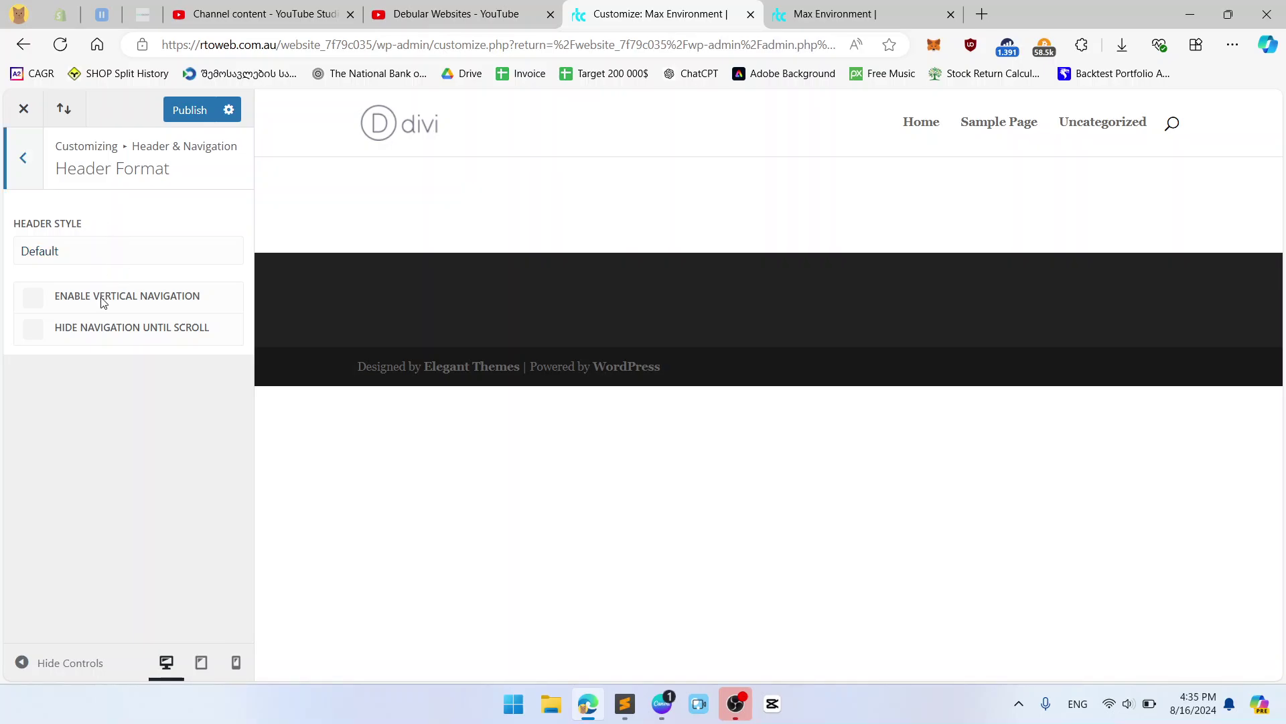
{"action": "left_click", "coordinate": [27, 175]}
- In the Primary Menu Bar settings, set the Text Size to 15 and turn on the uppercase font style
{"action": "left_click", "coordinate": [94, 252]}
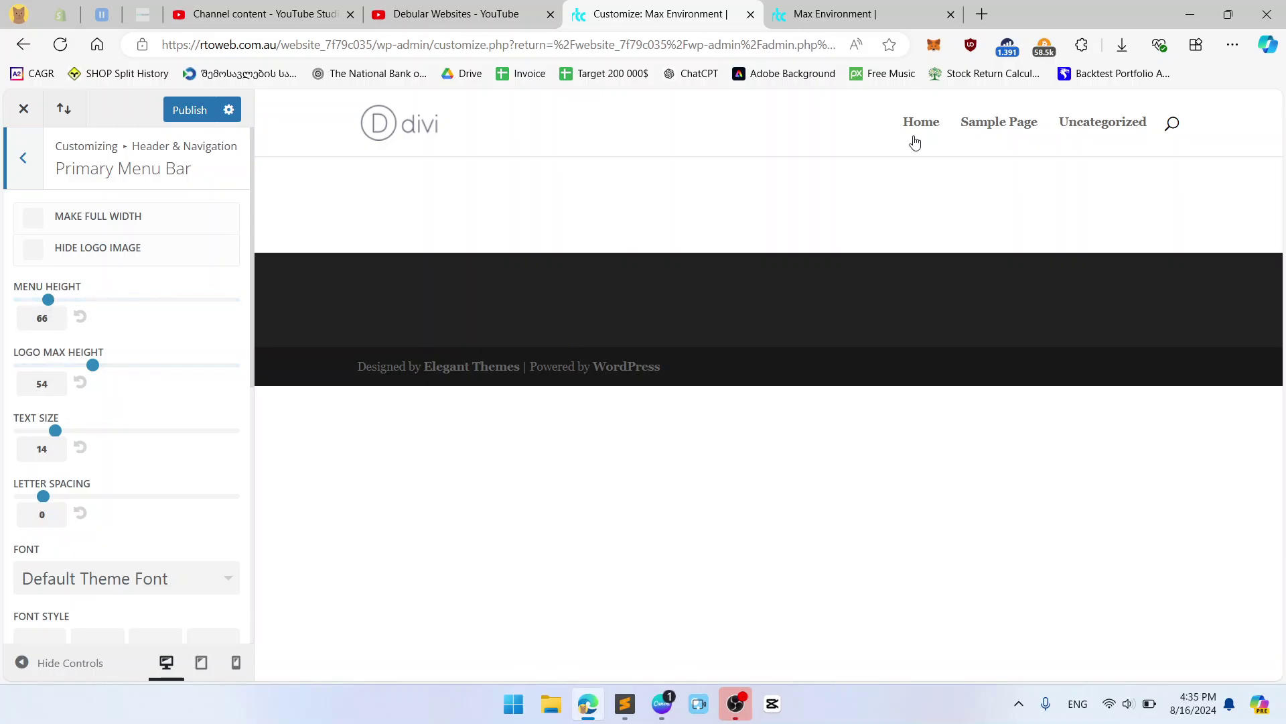
{"action": "scroll", "coordinate": [144, 374], "scroll_direction": "down", "scroll_amount": 4}
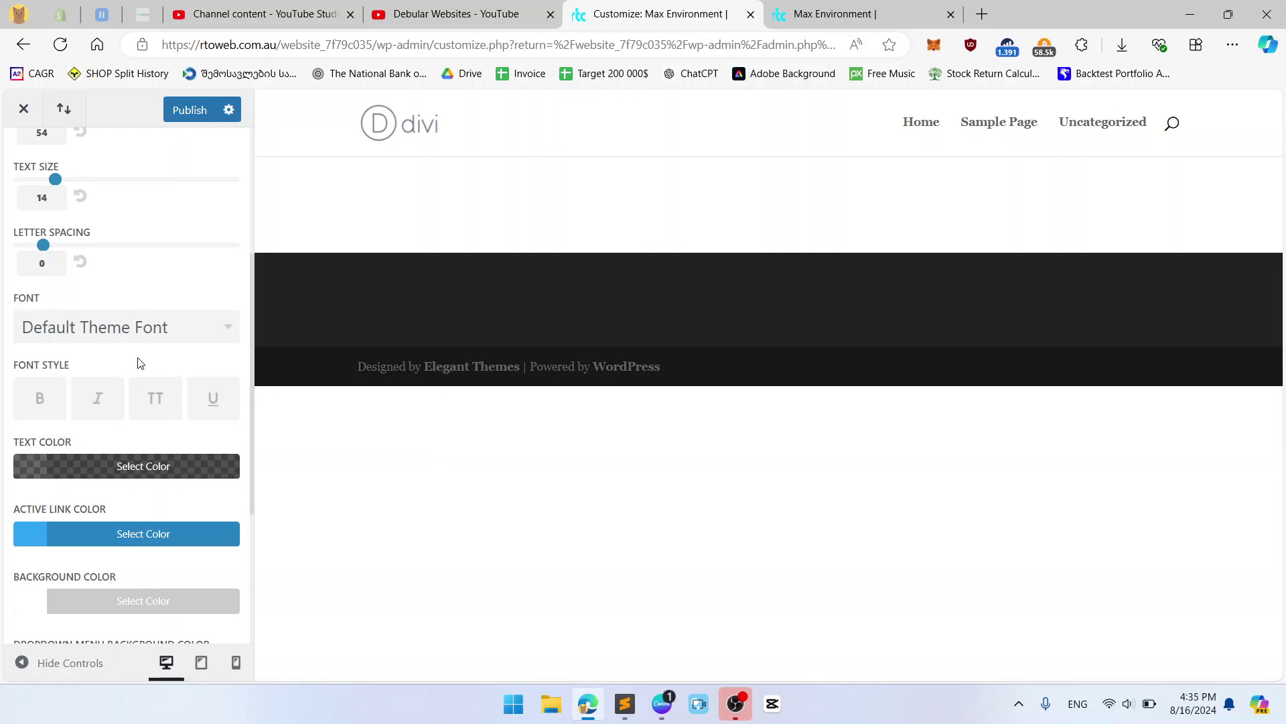
{"action": "scroll", "coordinate": [150, 276], "scroll_direction": "up", "scroll_amount": 4}
{"action": "scroll", "coordinate": [135, 210], "scroll_direction": "down", "scroll_amount": 1}
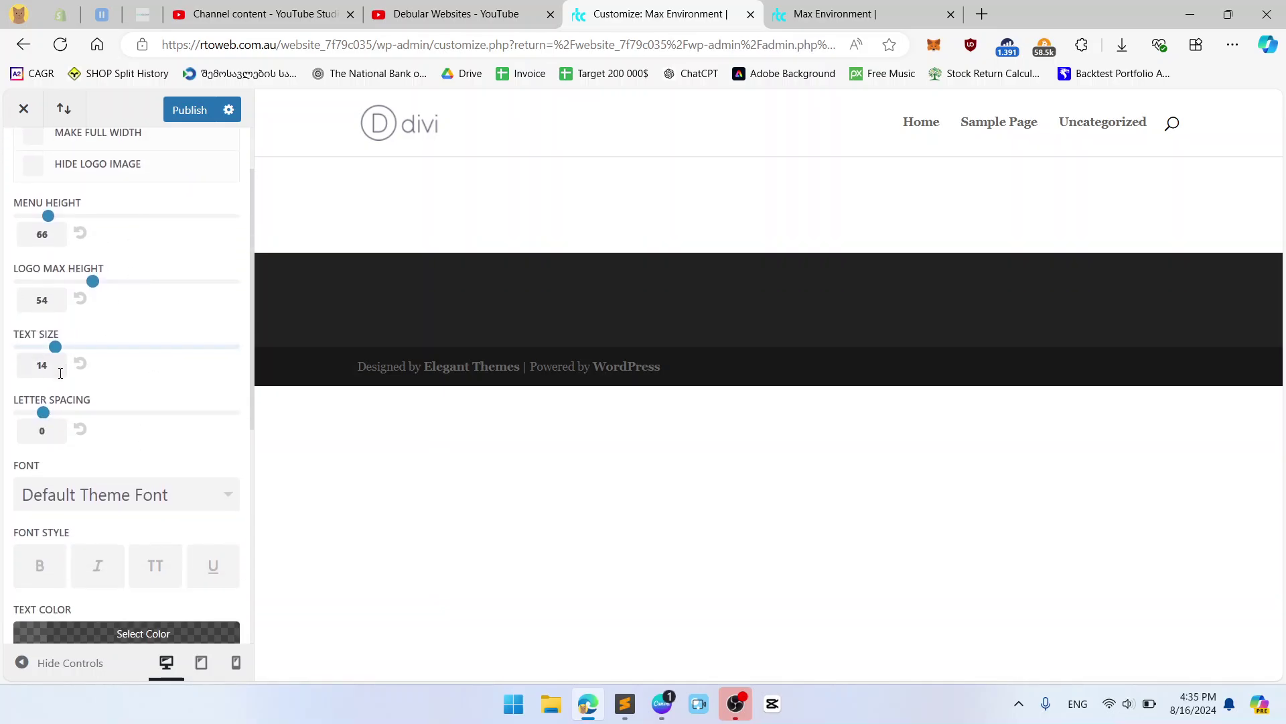
{"action": "type", "text": "5"}
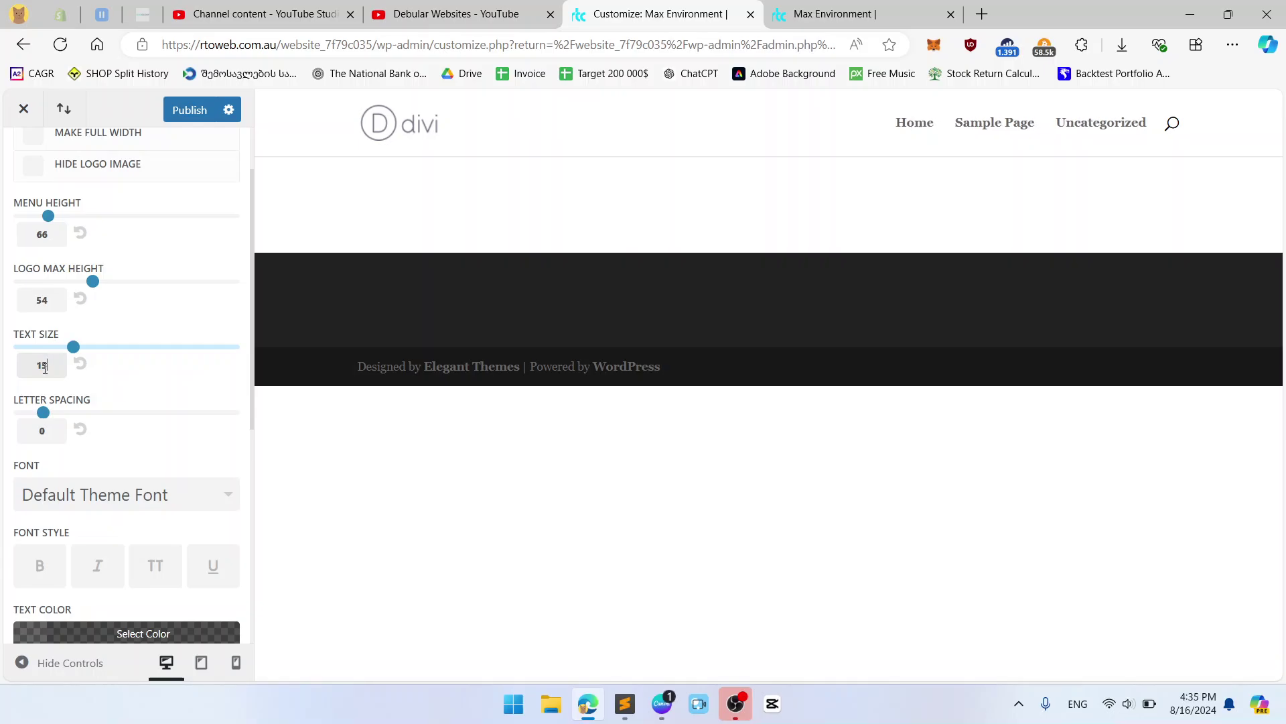
{"action": "scroll", "coordinate": [118, 400], "scroll_direction": "down", "scroll_amount": 2}
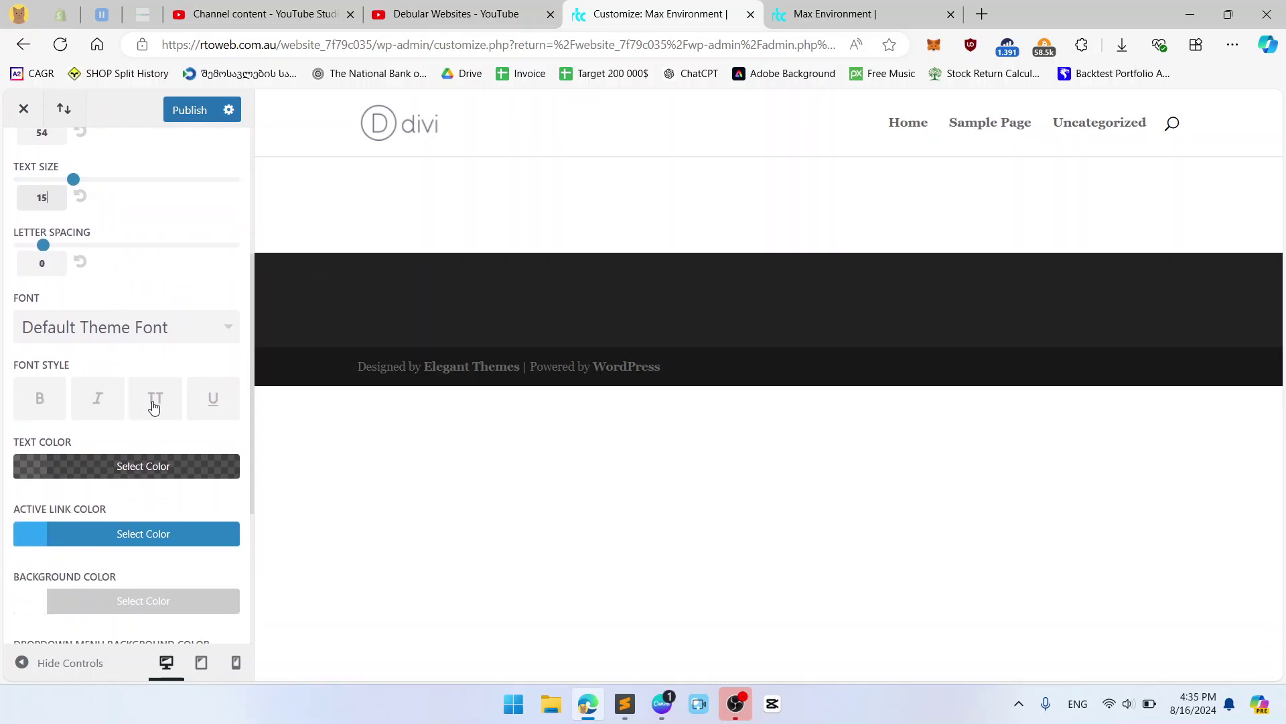
{"action": "left_click", "coordinate": [149, 403]}
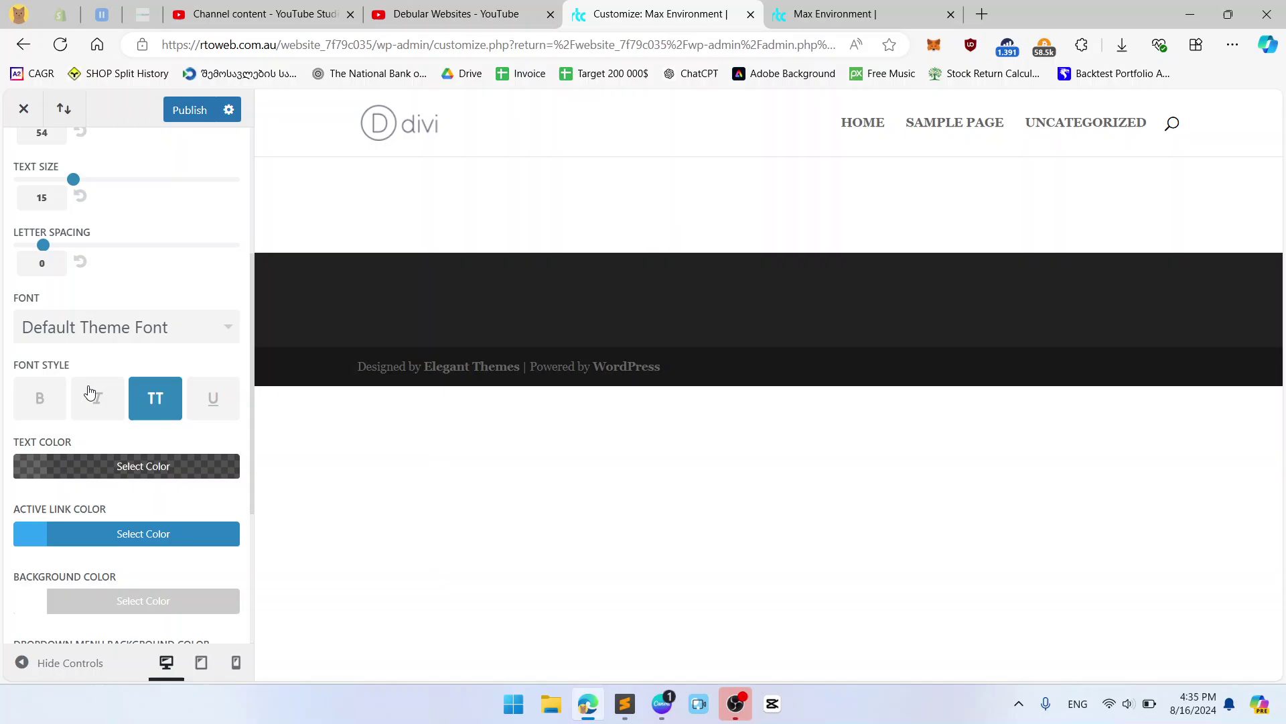
- Try Georgia as the primary menu font and settle on Arial
{"action": "left_click", "coordinate": [175, 325]}
{"action": "left_click", "coordinate": [124, 405]}
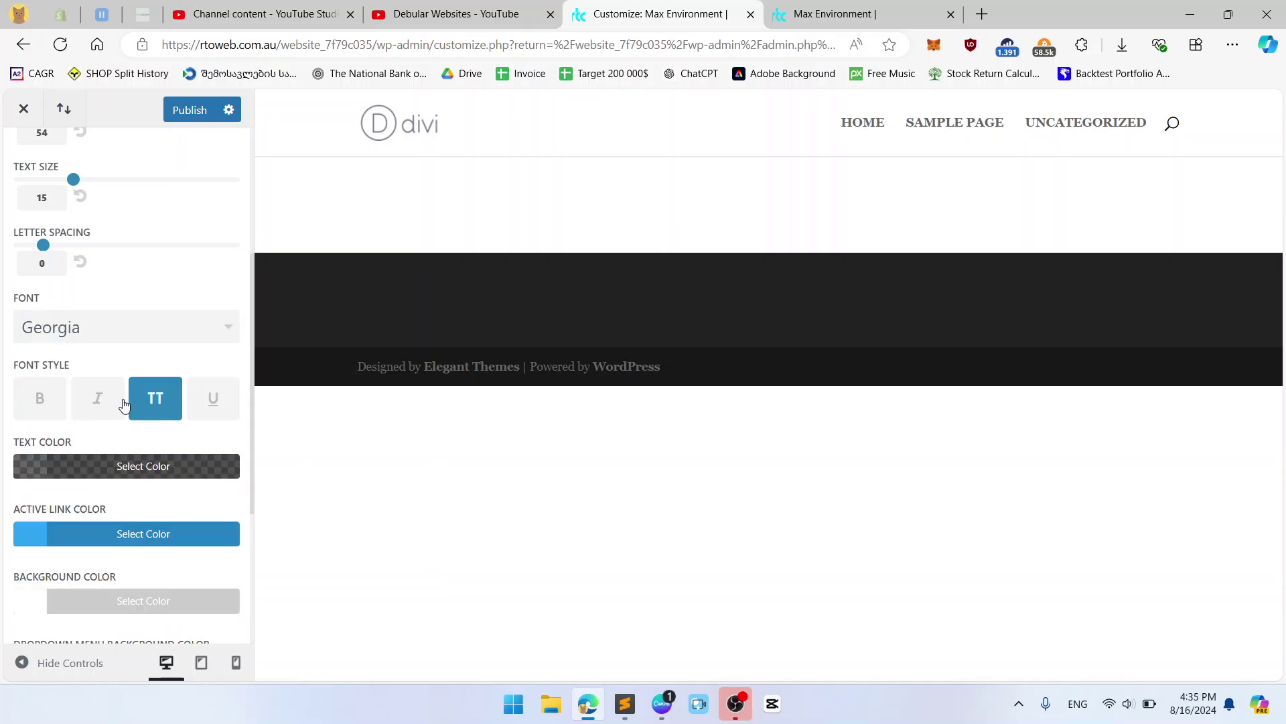
{"action": "left_click", "coordinate": [138, 344]}
{"action": "left_click", "coordinate": [108, 366]}
{"action": "left_click", "coordinate": [127, 340]}
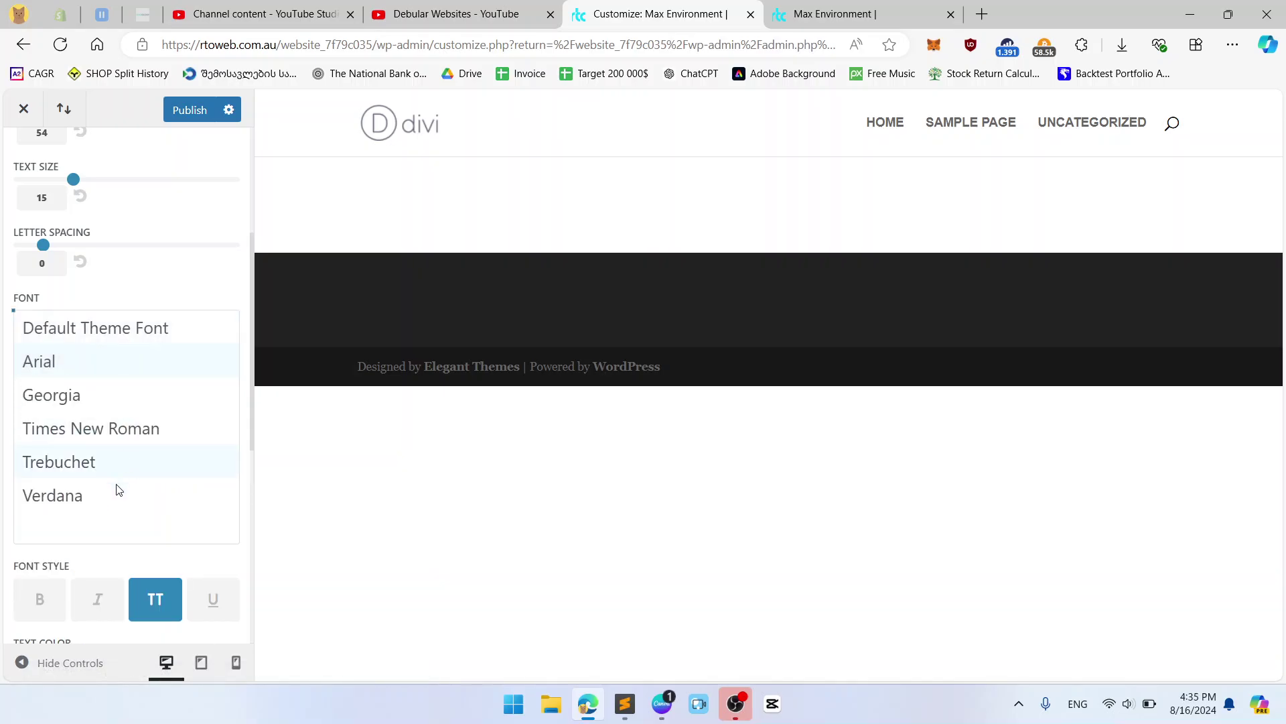
{"action": "left_click", "coordinate": [184, 329]}
{"action": "left_click", "coordinate": [181, 326]}
{"action": "left_click", "coordinate": [118, 364]}
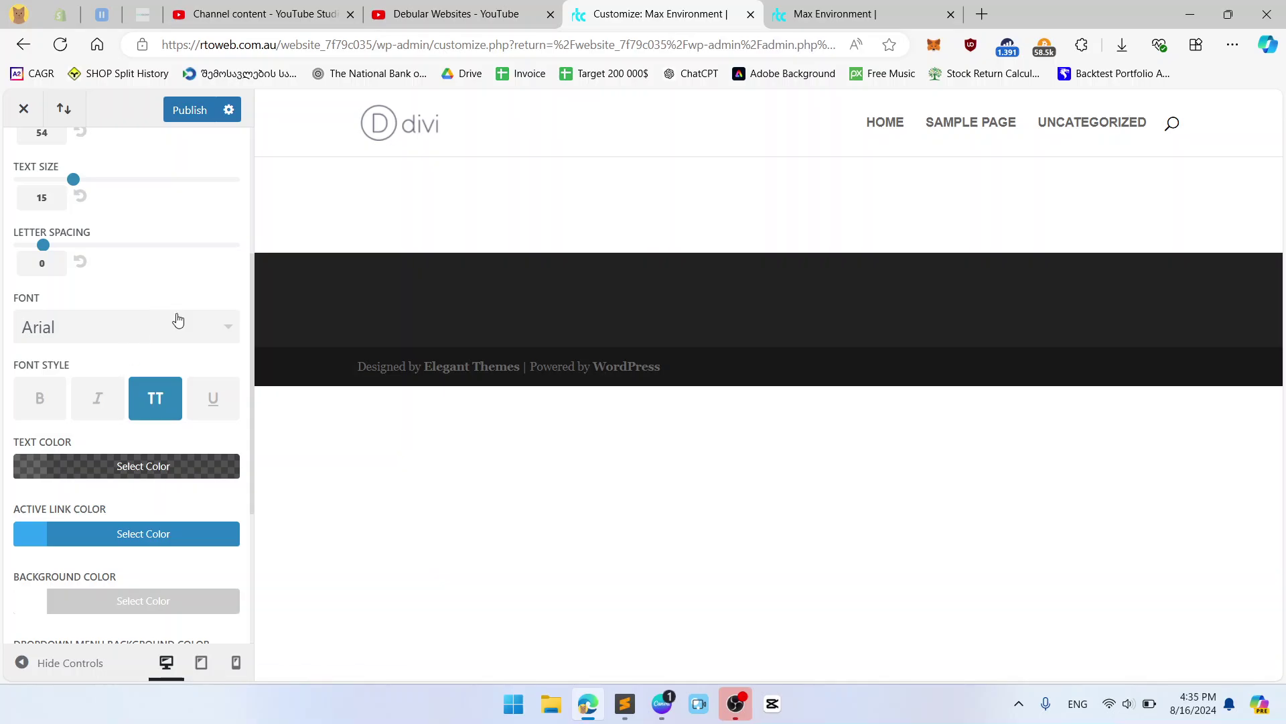
- Set the primary menu's Text Color to fully opaque black, #000000
{"action": "scroll", "coordinate": [178, 321], "scroll_direction": "down", "scroll_amount": 1}
{"action": "left_click", "coordinate": [141, 381]}
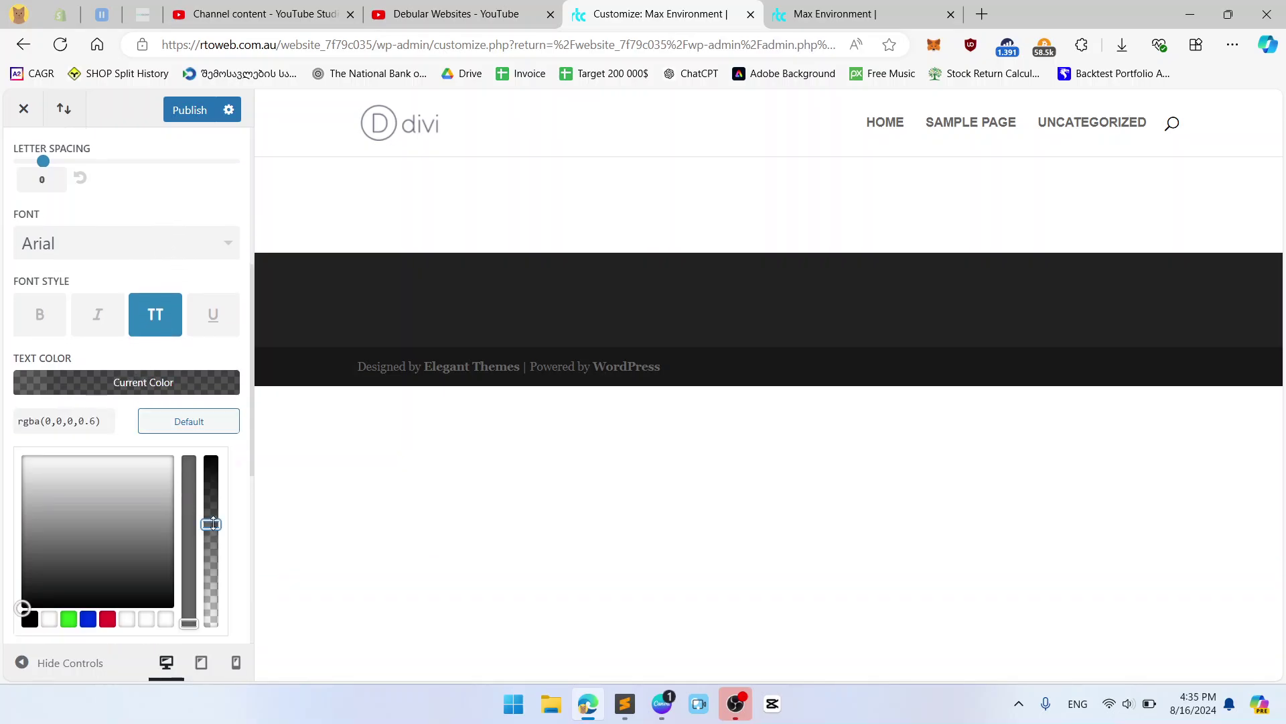
{"action": "left_click_drag", "start_coordinate": [213, 524], "coordinate": [211, 459]}
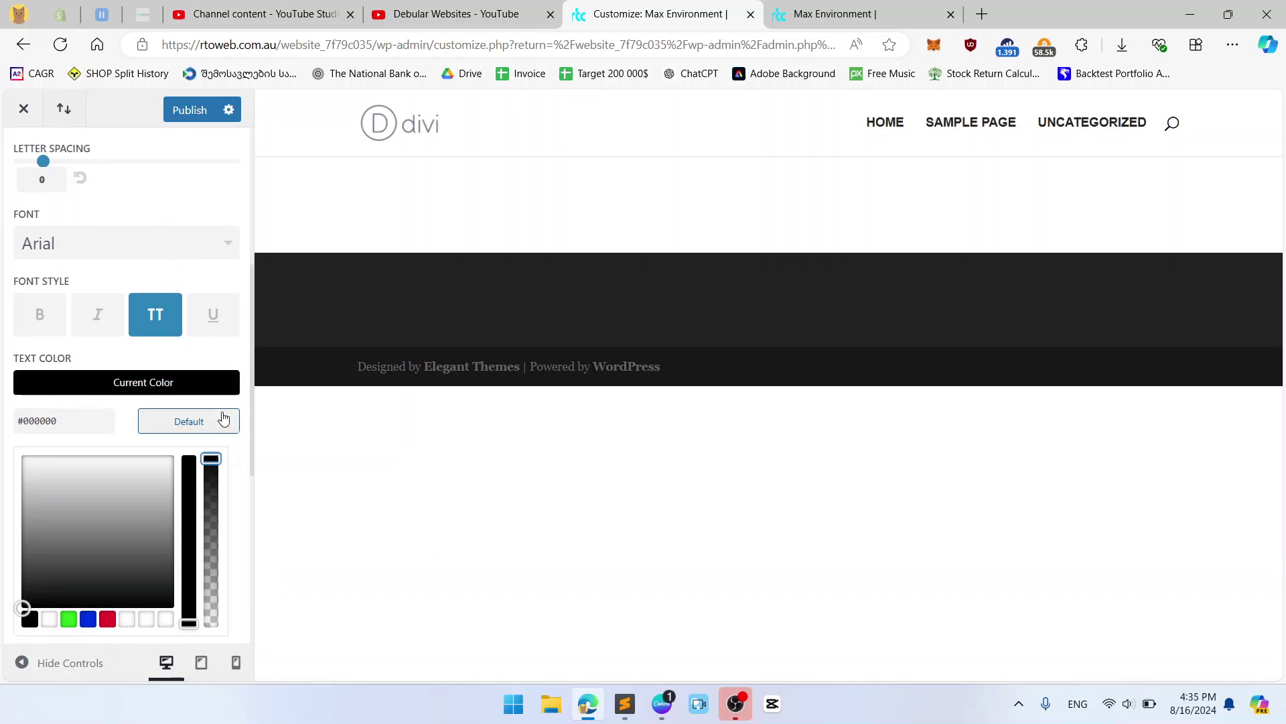
{"action": "left_click", "coordinate": [178, 381]}
- Change the primary menu's Active Link Color to a crimson pink
{"action": "scroll", "coordinate": [154, 303], "scroll_direction": "down", "scroll_amount": 2}
{"action": "left_click", "coordinate": [150, 291]}
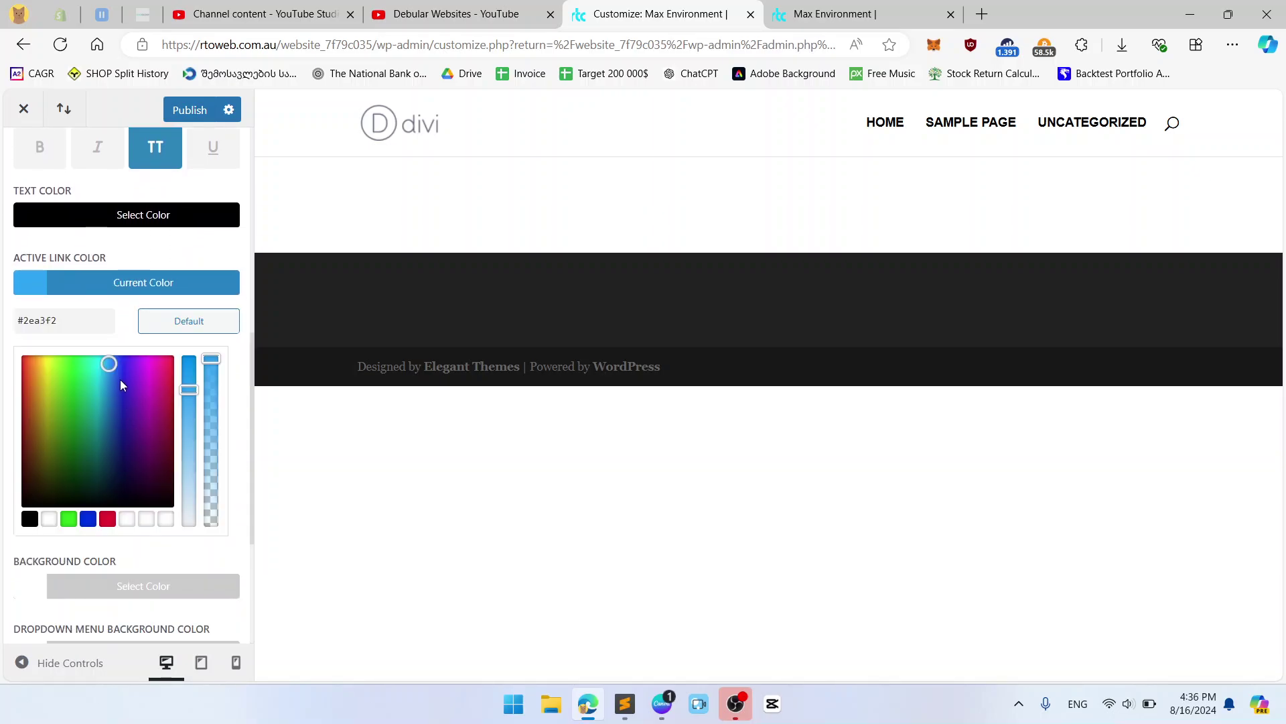
{"action": "left_click", "coordinate": [169, 375]}
{"action": "left_click", "coordinate": [161, 295]}
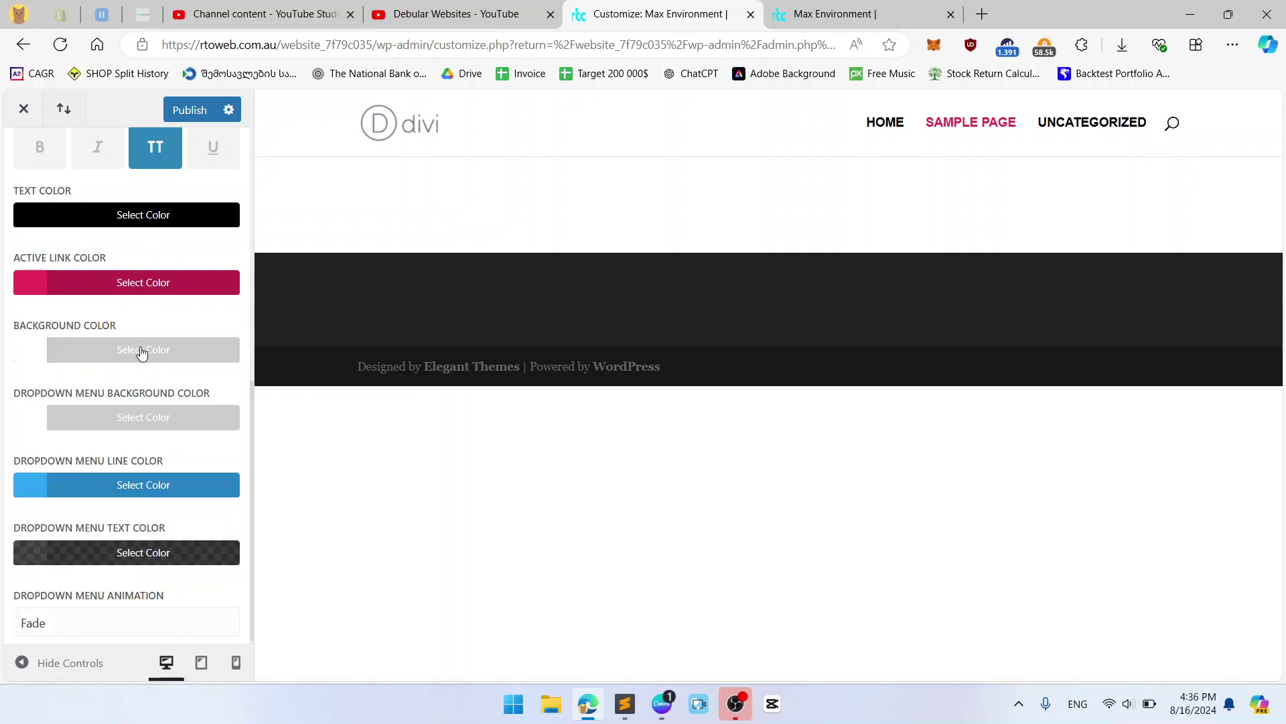
- Check the menu's Background Color picker and set the Dropdown Menu Line Color to #db2959
{"action": "left_click", "coordinate": [142, 353]}
{"action": "left_click", "coordinate": [145, 348]}
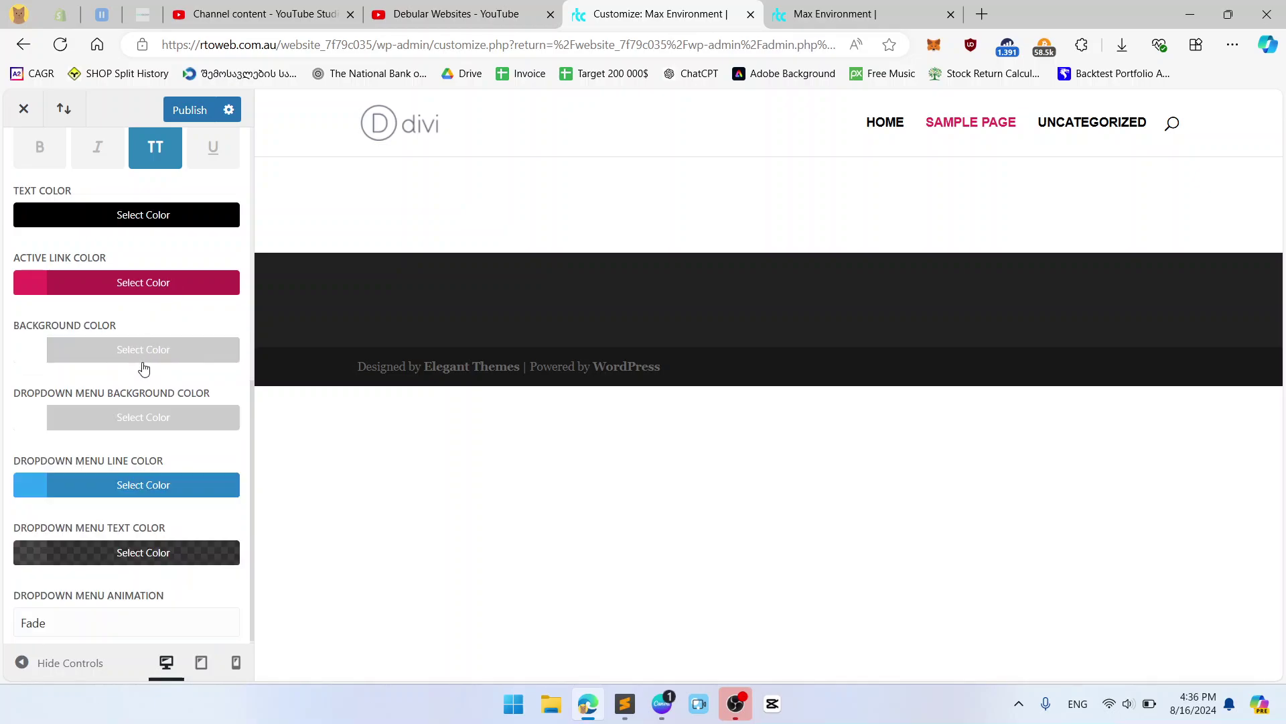
{"action": "left_click", "coordinate": [131, 484]}
{"action": "left_click", "coordinate": [165, 575]}
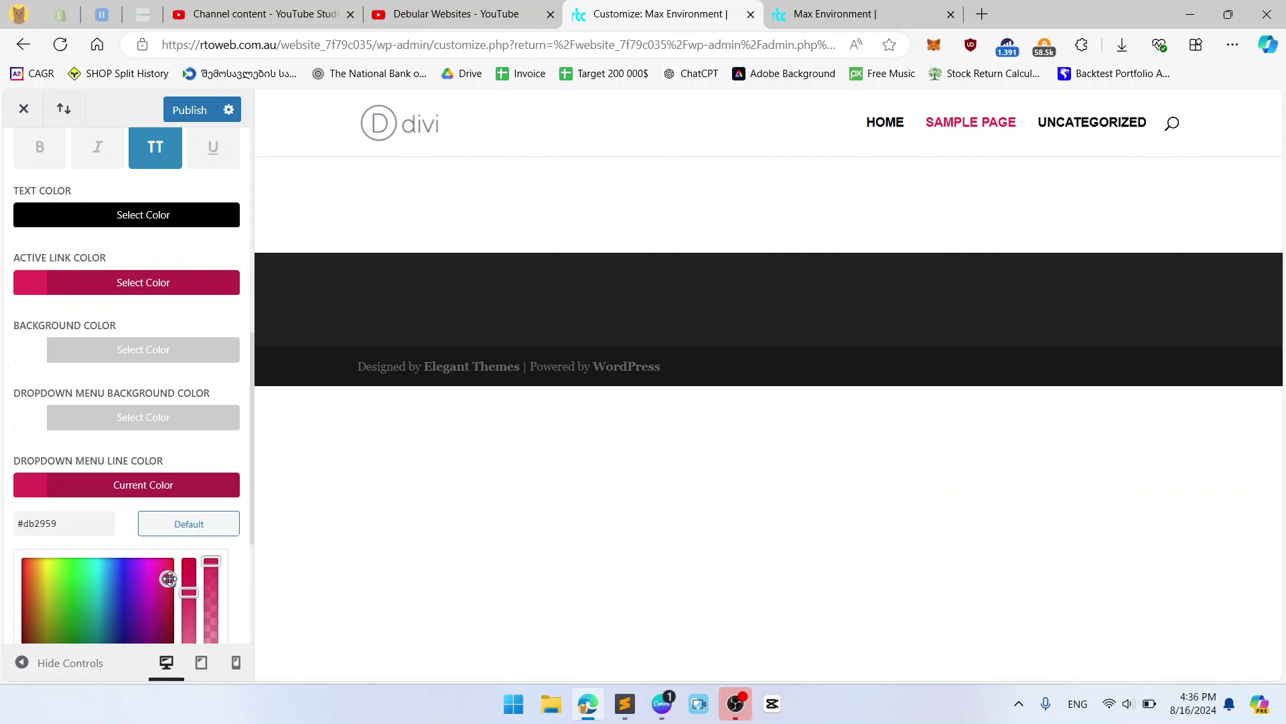
{"action": "left_click", "coordinate": [158, 485]}
- Set the Dropdown Menu Text Color to #000000 and return to the Header & Navigation list
{"action": "left_click", "coordinate": [133, 546]}
{"action": "scroll", "coordinate": [185, 452], "scroll_direction": "down", "scroll_amount": 3}
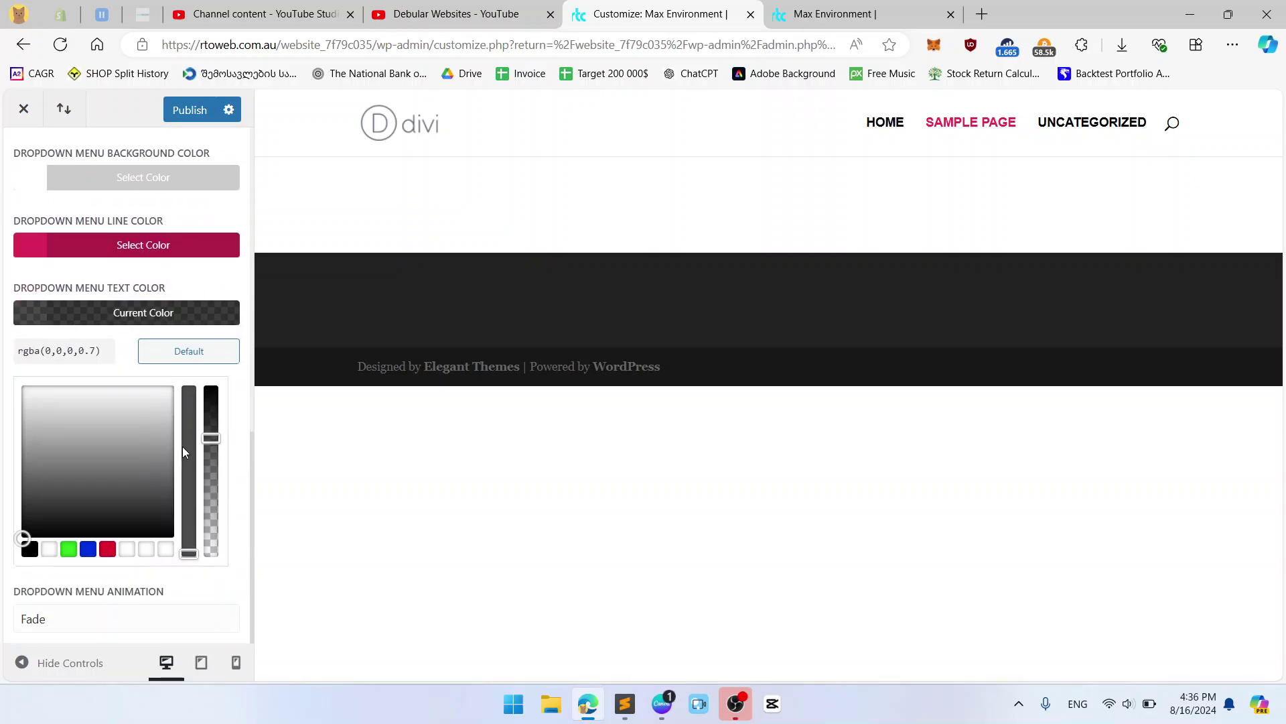
{"action": "left_click_drag", "start_coordinate": [211, 434], "coordinate": [211, 387]}
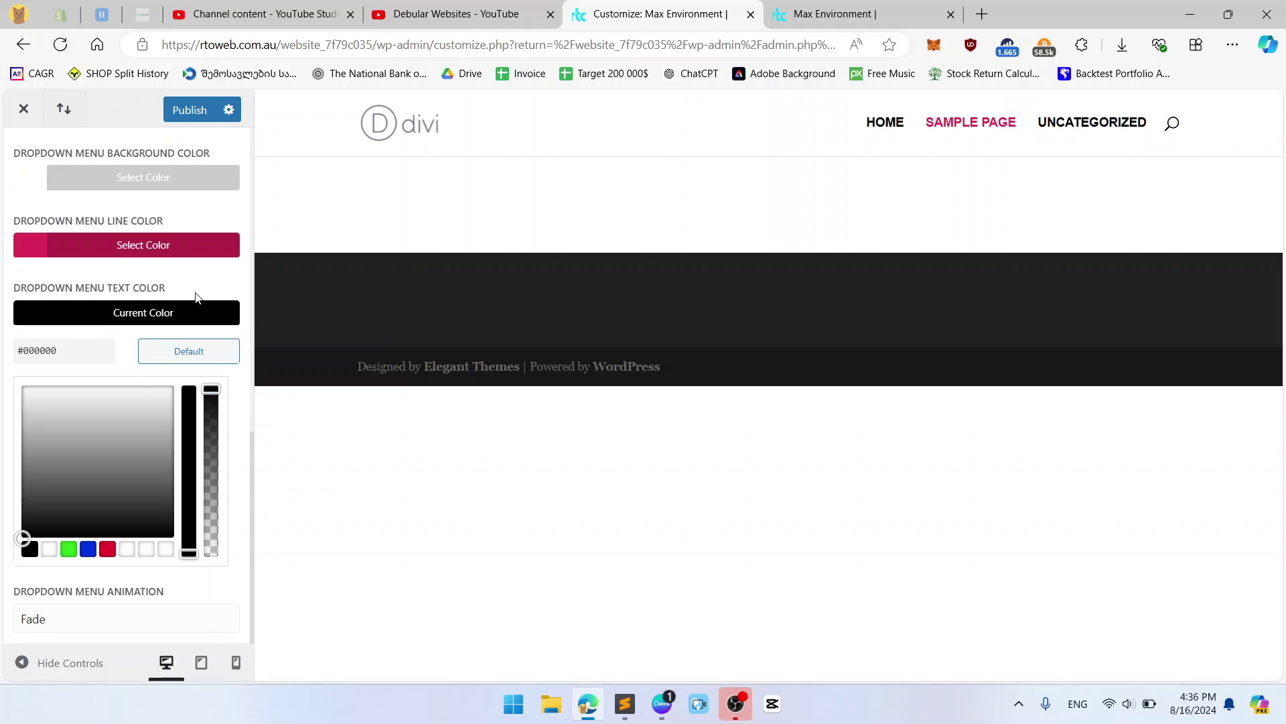
{"action": "scroll", "coordinate": [180, 300], "scroll_direction": "up", "scroll_amount": 3}
{"action": "scroll", "coordinate": [180, 300], "scroll_direction": "down", "scroll_amount": 3}
{"action": "scroll", "coordinate": [101, 268], "scroll_direction": "up", "scroll_amount": 5}
{"action": "left_click", "coordinate": [26, 158]}
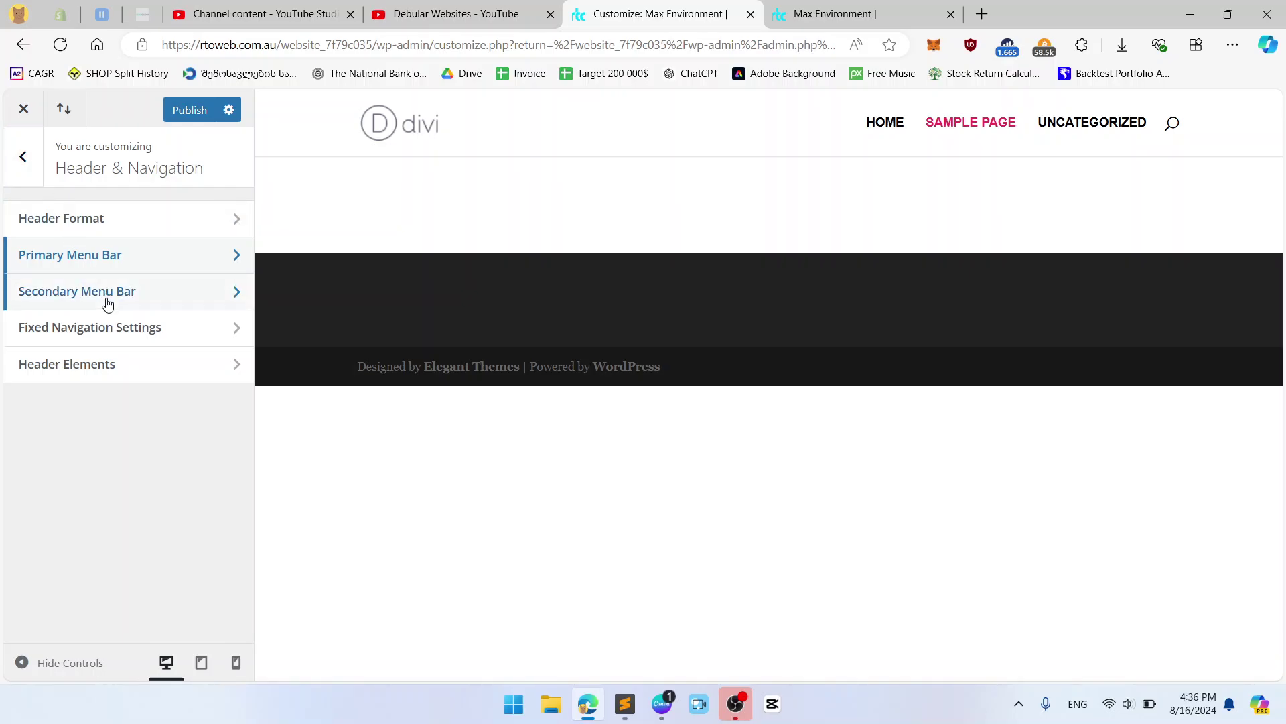
- Look over the Secondary Menu Bar settings and return to the Header & Navigation list
{"action": "left_click", "coordinate": [175, 306]}
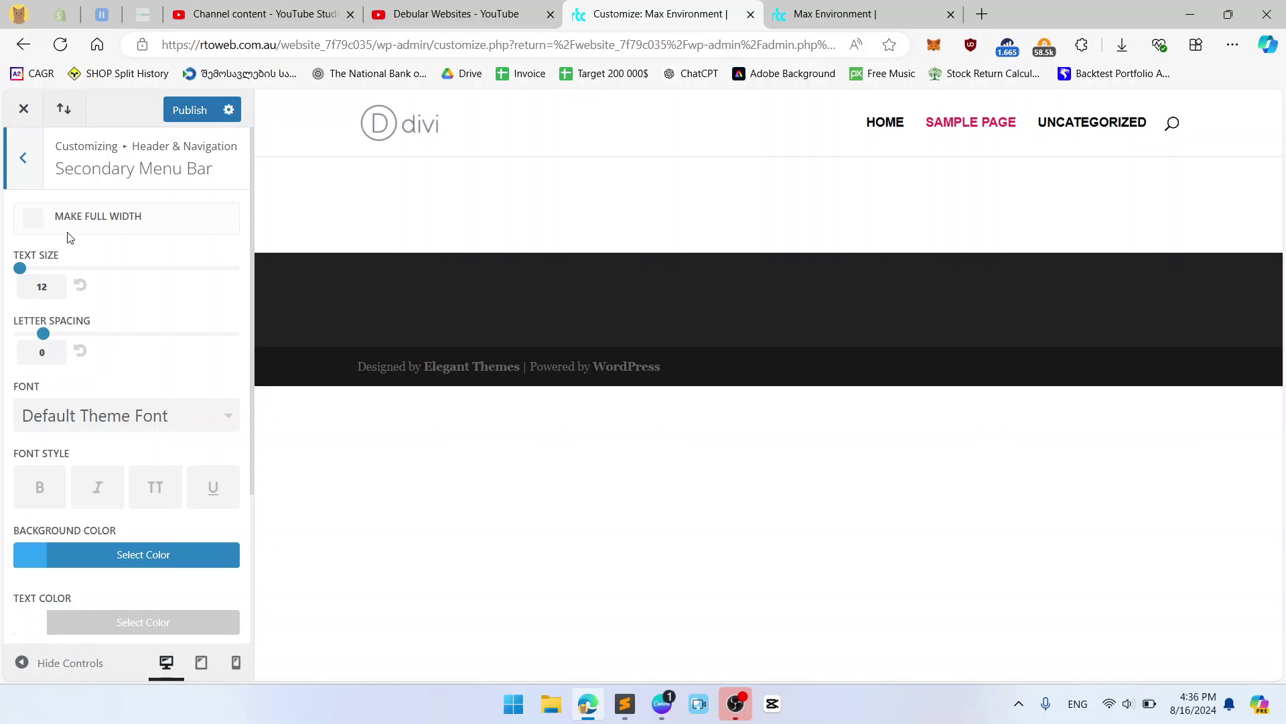
{"action": "left_click", "coordinate": [23, 158]}
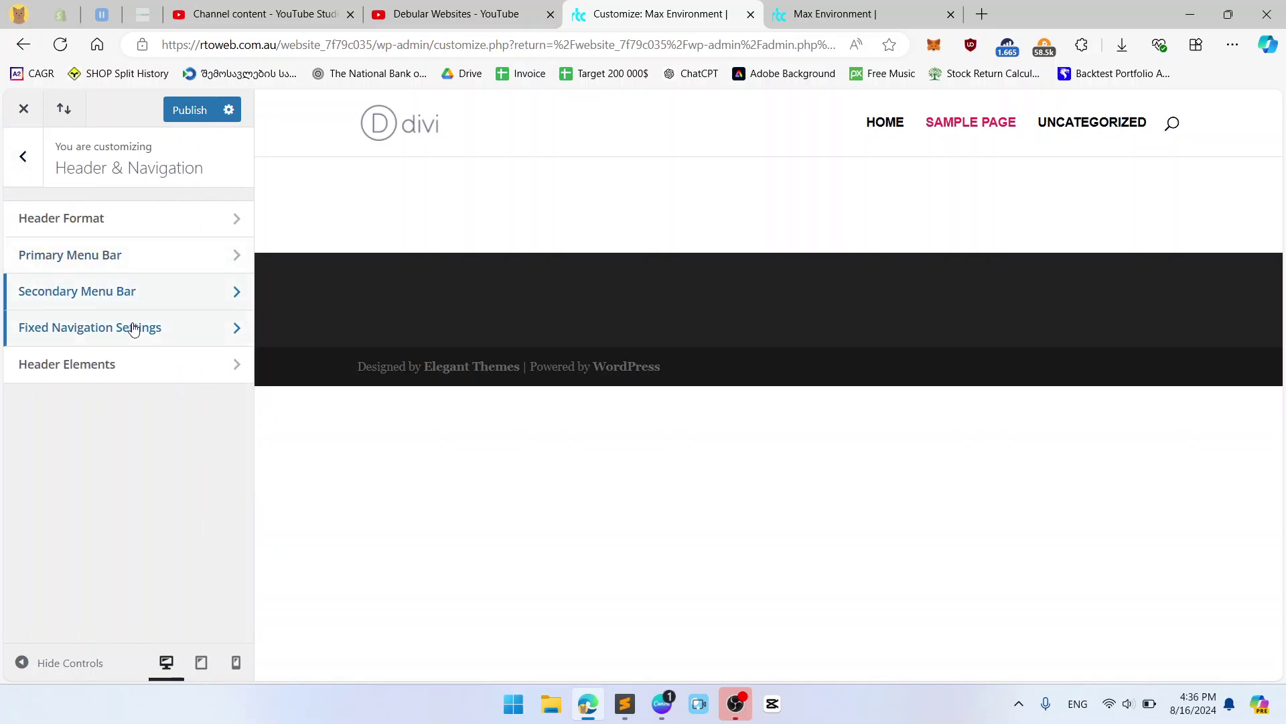
- Set the Text Size in Fixed Navigation Settings to 15 and return to the Header & Navigation list
{"action": "left_click", "coordinate": [130, 328]}
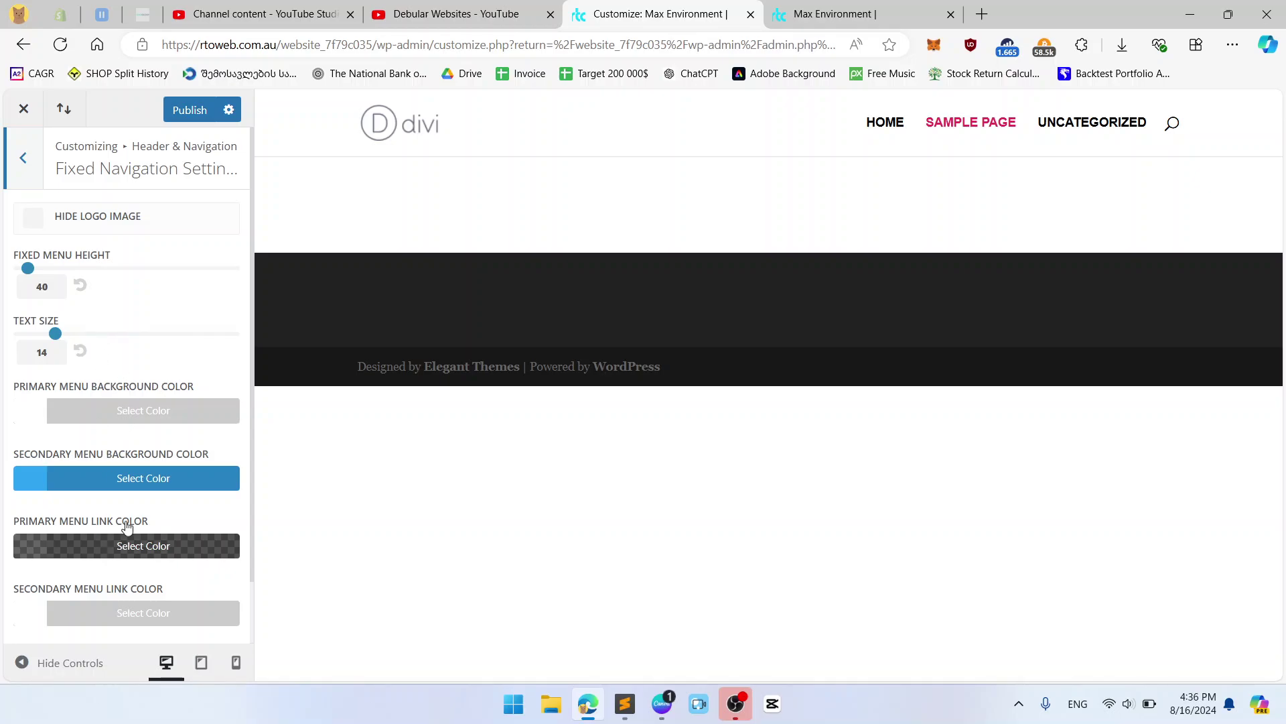
{"action": "left_click_drag", "start_coordinate": [50, 354], "coordinate": [43, 355]}
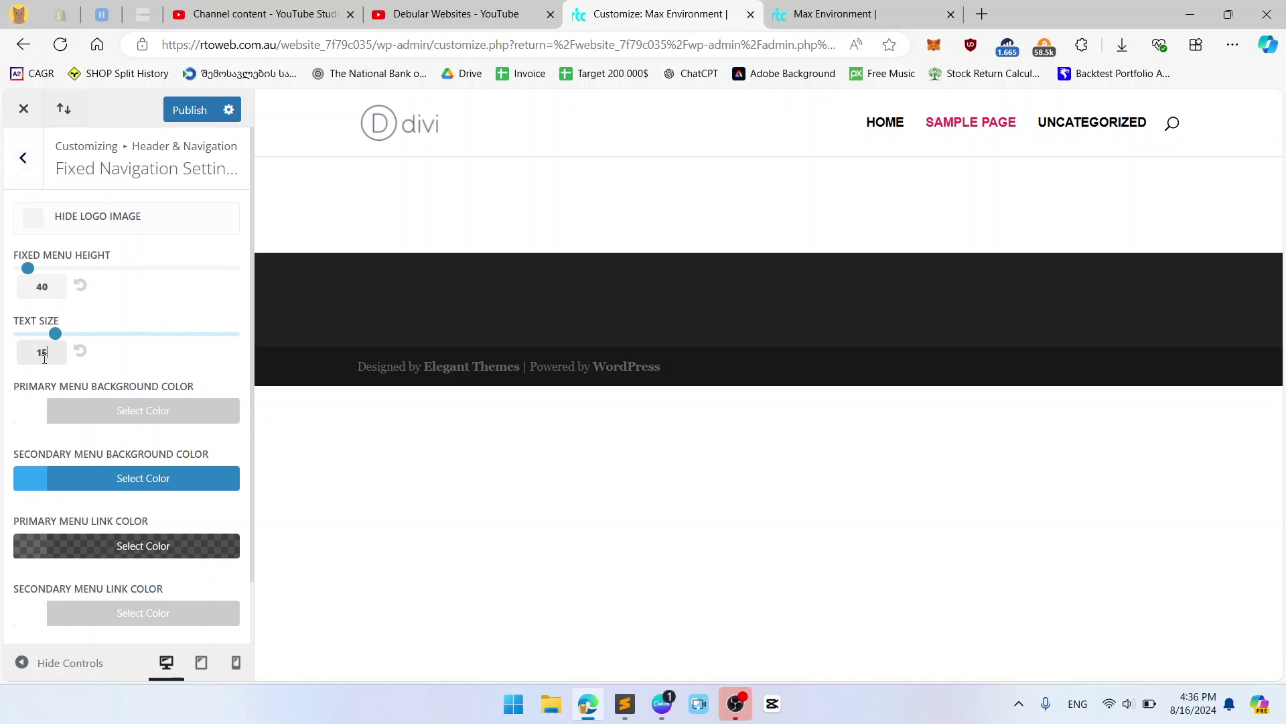
{"action": "left_click", "coordinate": [104, 374]}
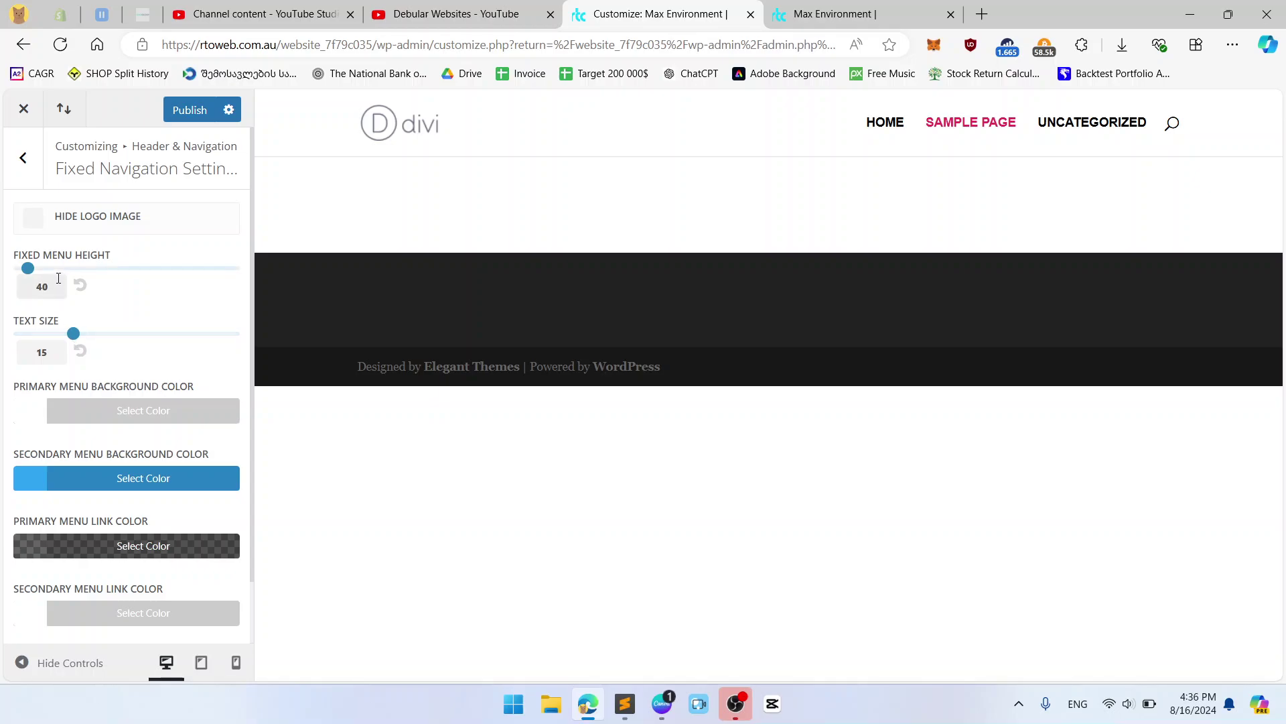
{"action": "left_click", "coordinate": [30, 185]}
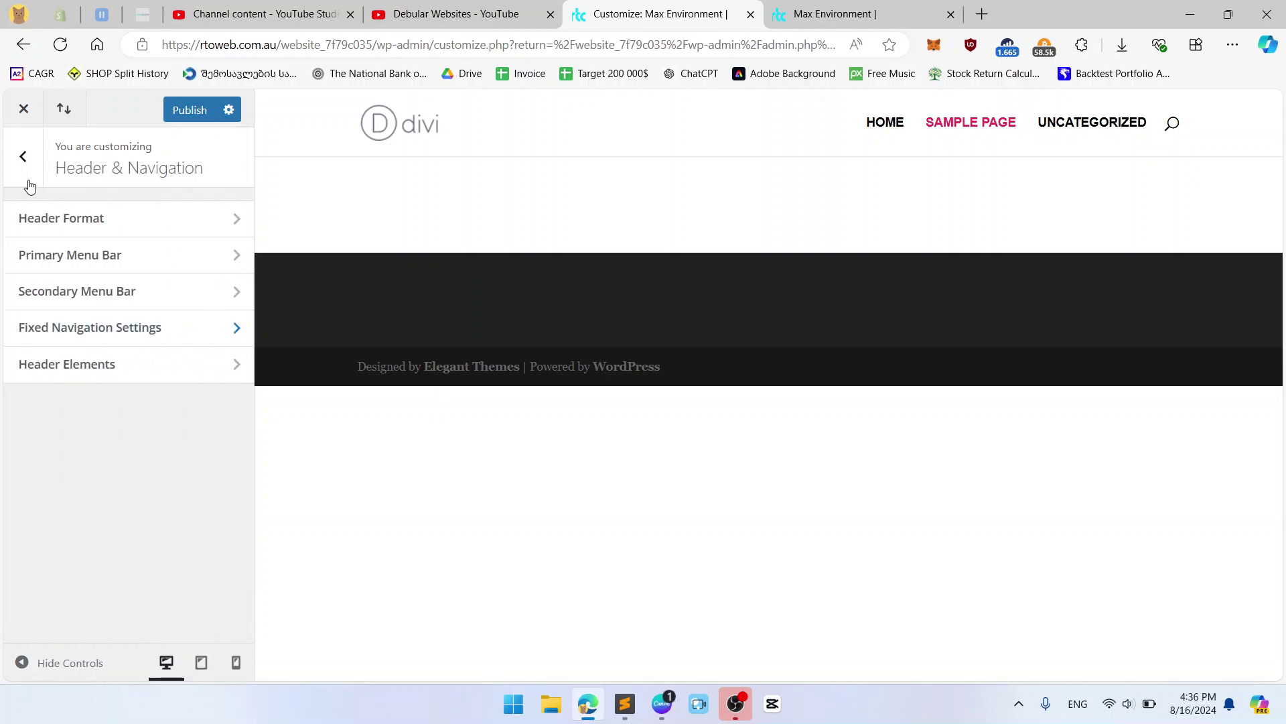
- Turn off Show Search Icon in Header Elements and return to the main customizer list
{"action": "left_click", "coordinate": [29, 168]}
{"action": "left_click", "coordinate": [139, 331]}
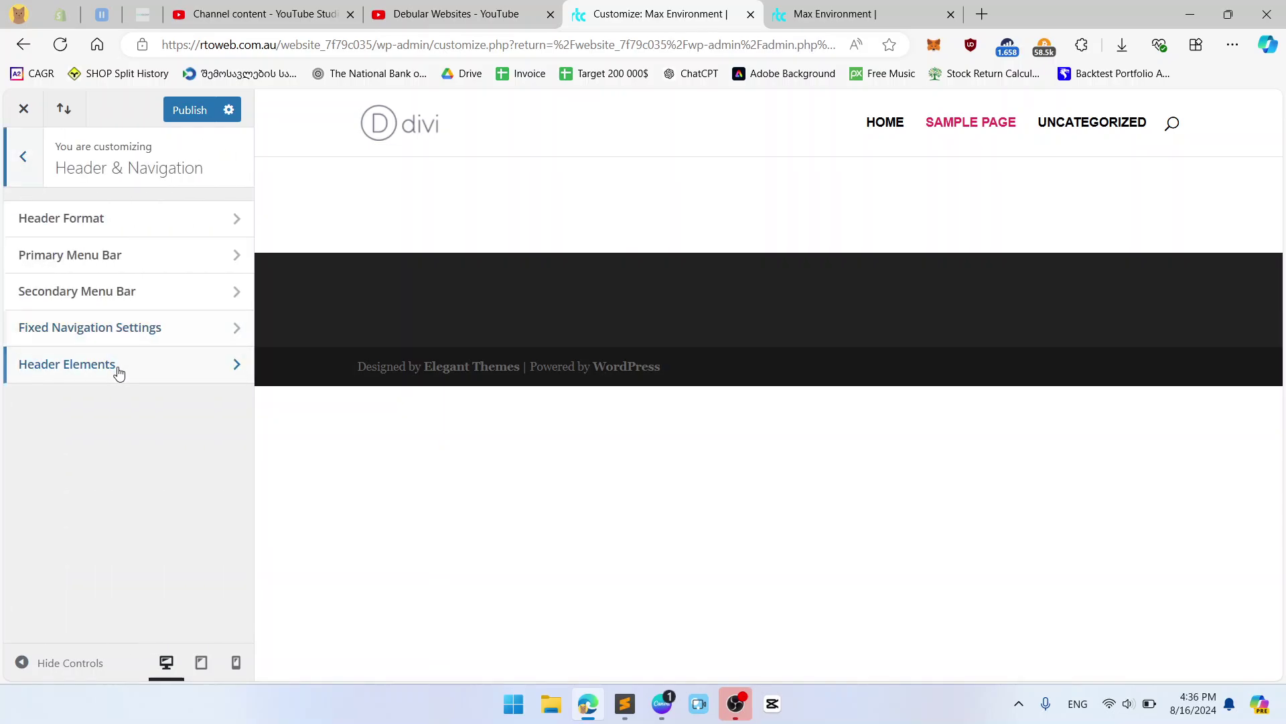
{"action": "left_click", "coordinate": [119, 372]}
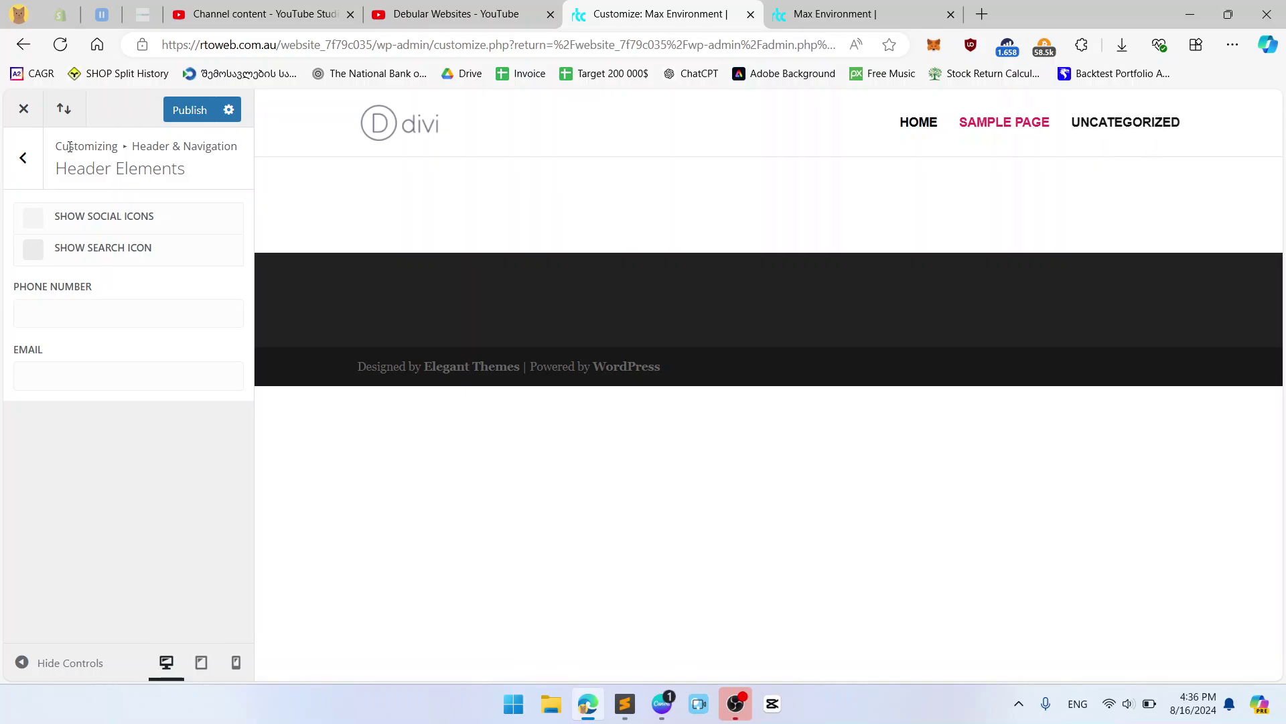
{"action": "left_click", "coordinate": [24, 159]}
{"action": "left_click", "coordinate": [23, 159]}
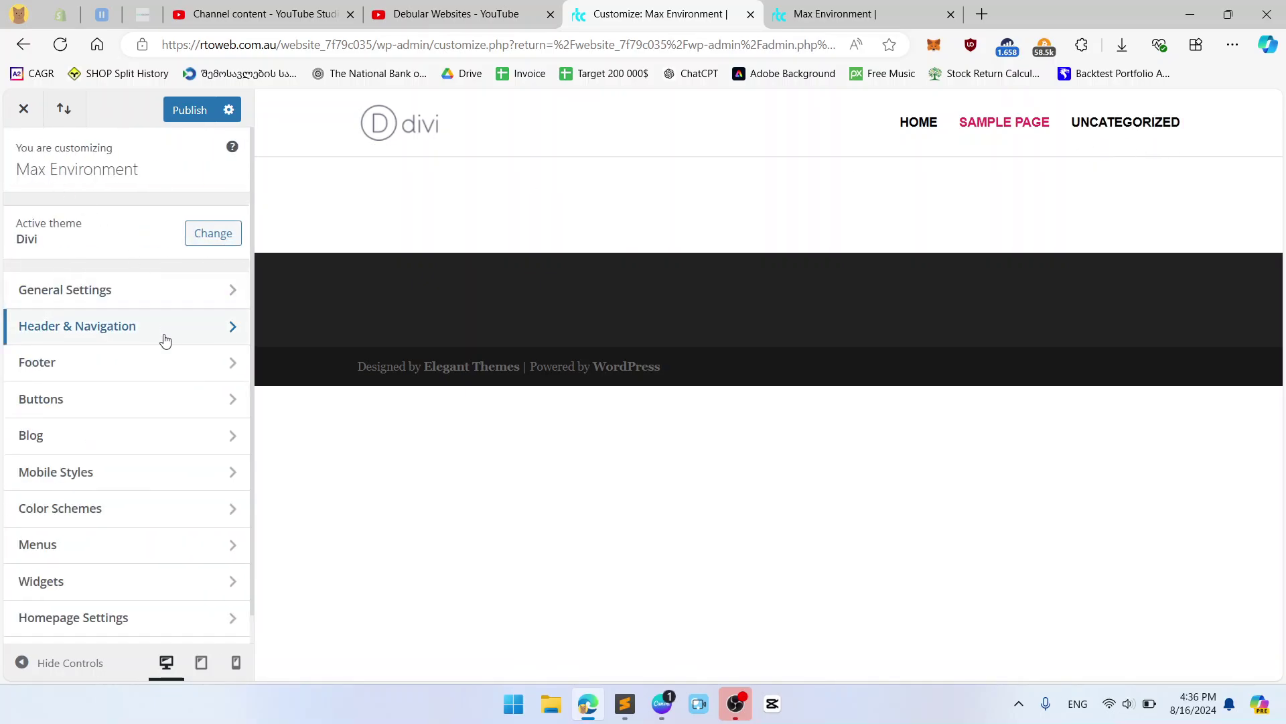
- Look over the footer's Layout settings and return to the main customizer list
{"action": "left_click", "coordinate": [137, 364]}
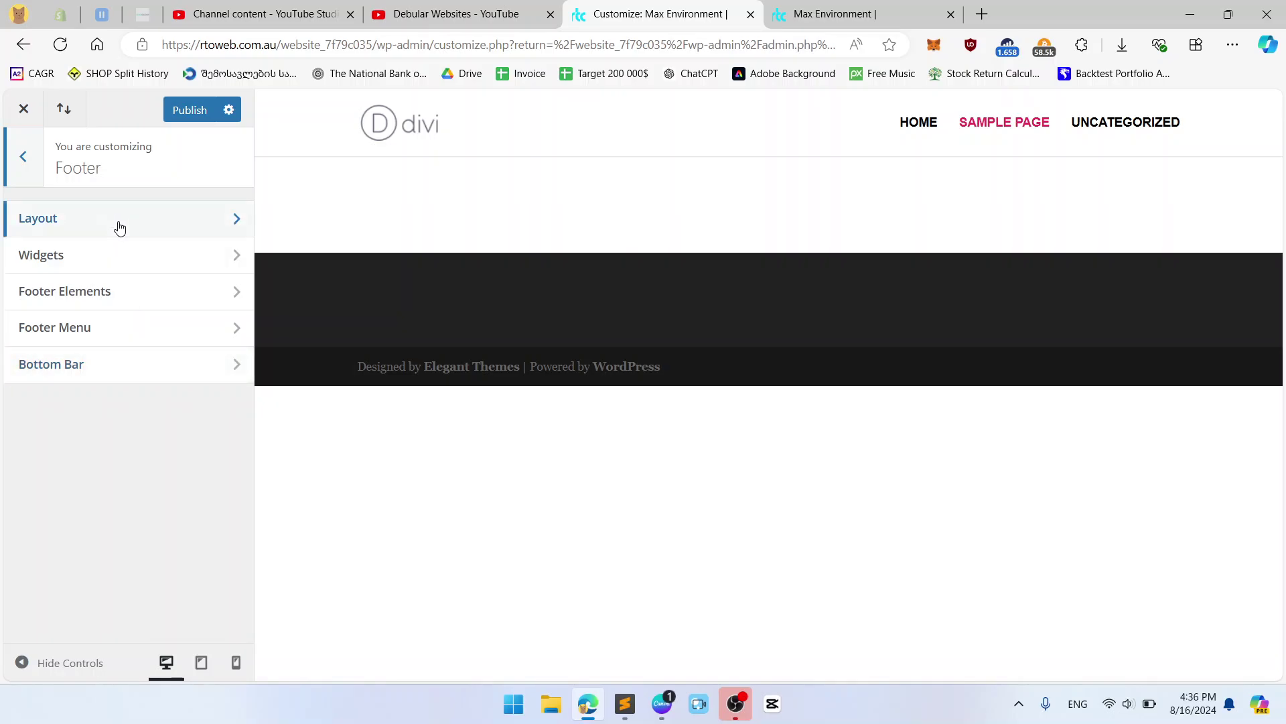
{"action": "left_click", "coordinate": [122, 222]}
{"action": "left_click", "coordinate": [27, 173]}
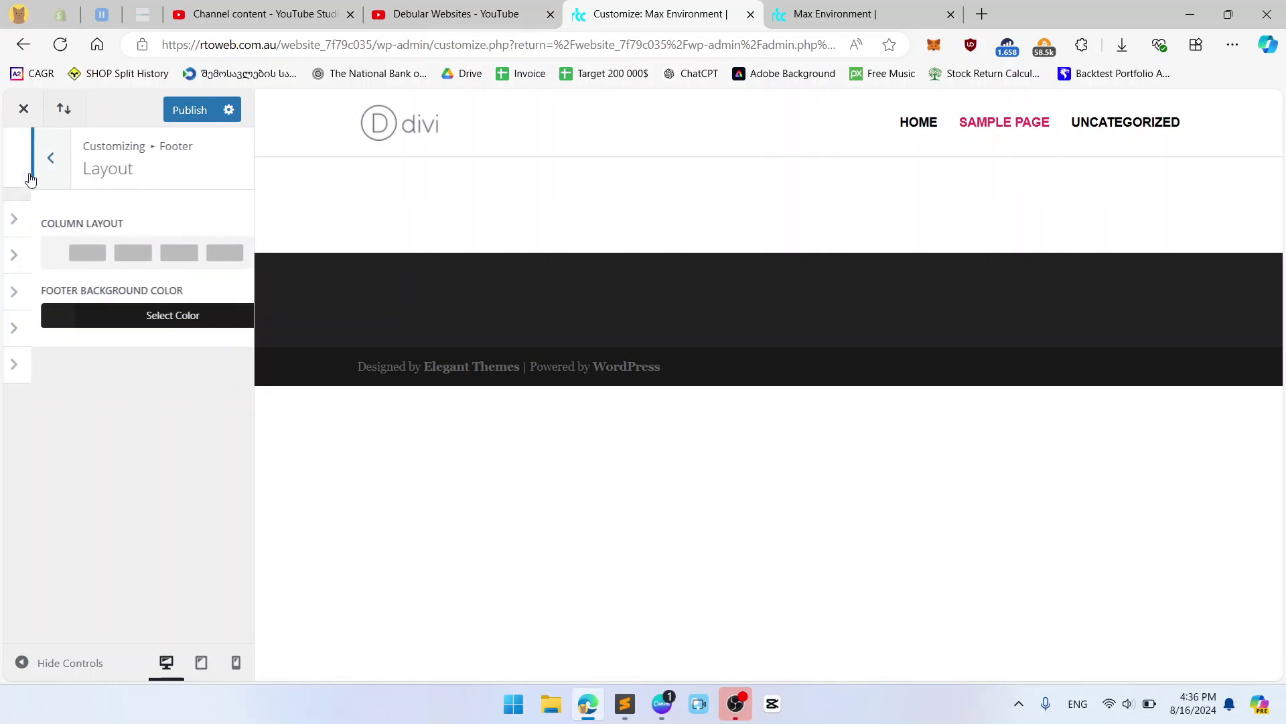
{"action": "left_click", "coordinate": [27, 160]}
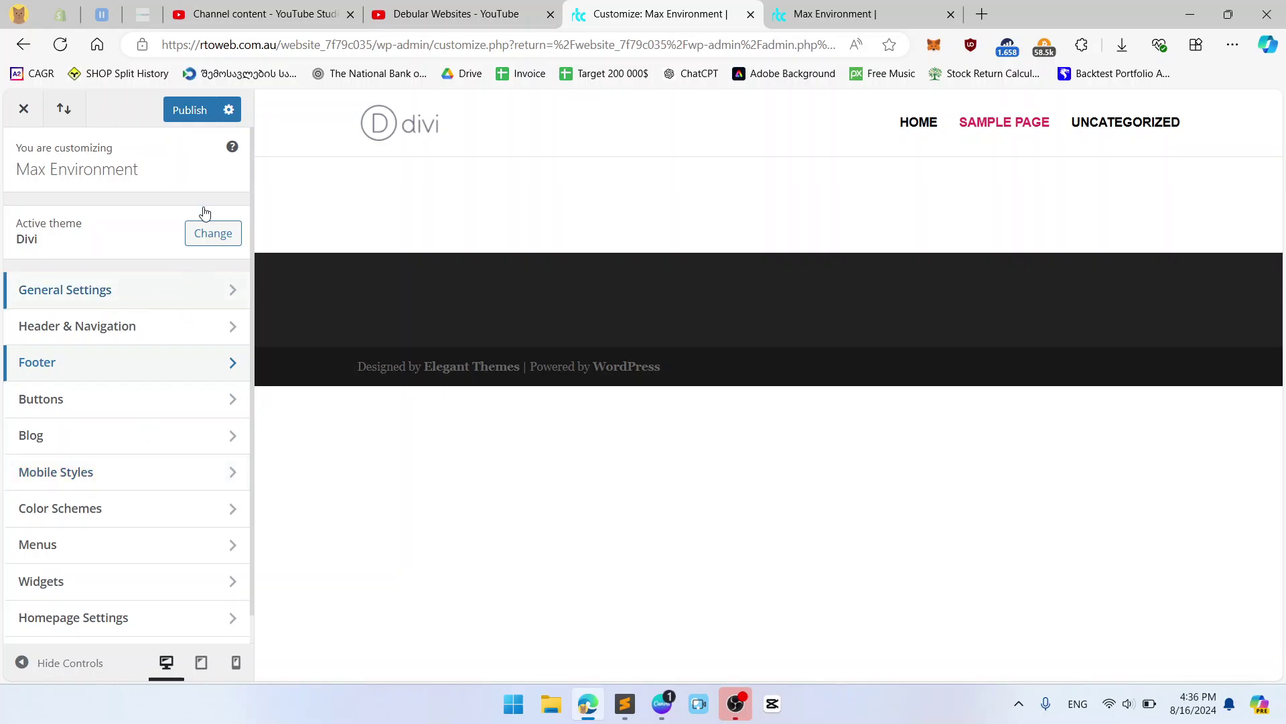
- Publish the customizer changes and open the site's home page in the Visual Builder
{"action": "left_click", "coordinate": [194, 110]}
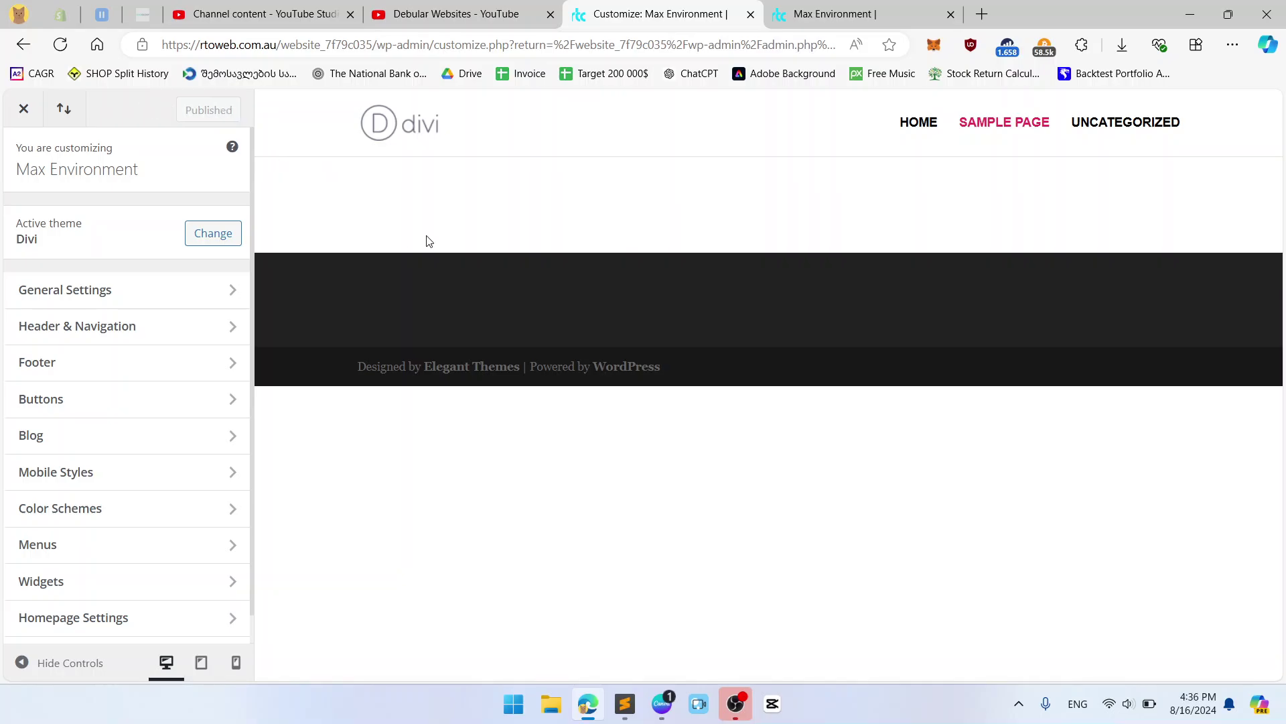
{"action": "left_click", "coordinate": [837, 6]}
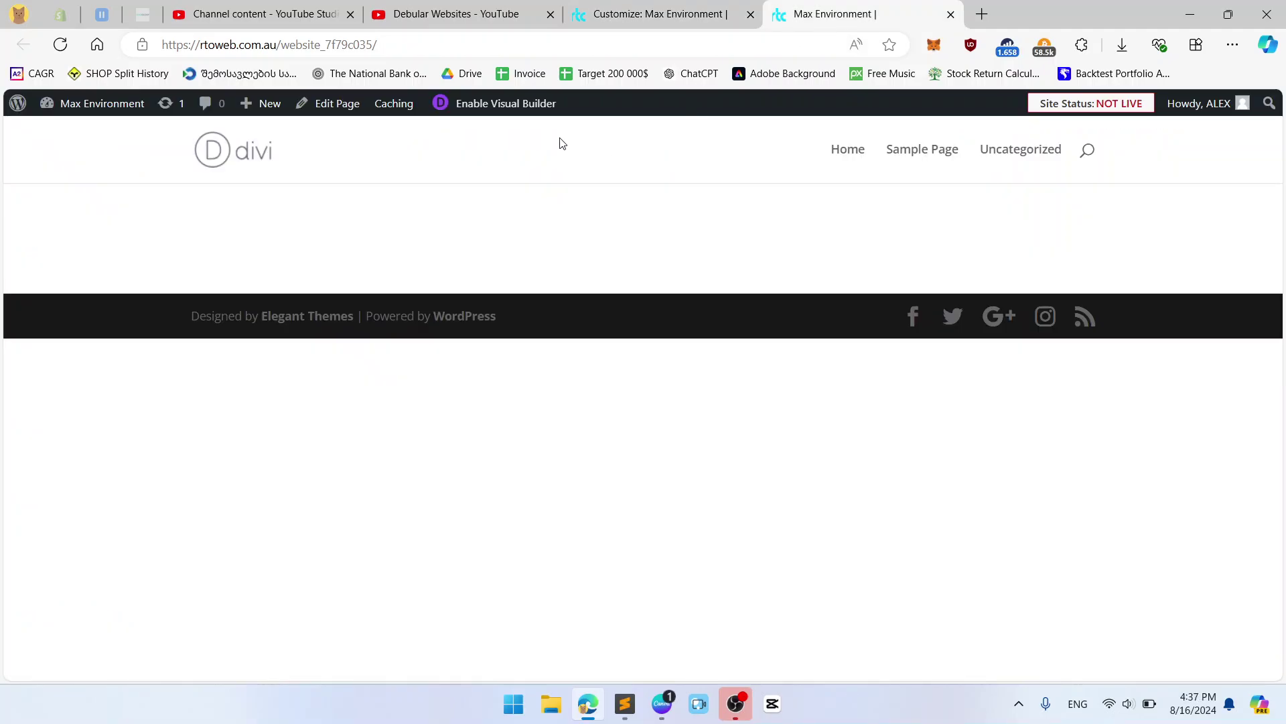
{"action": "left_click", "coordinate": [500, 105]}
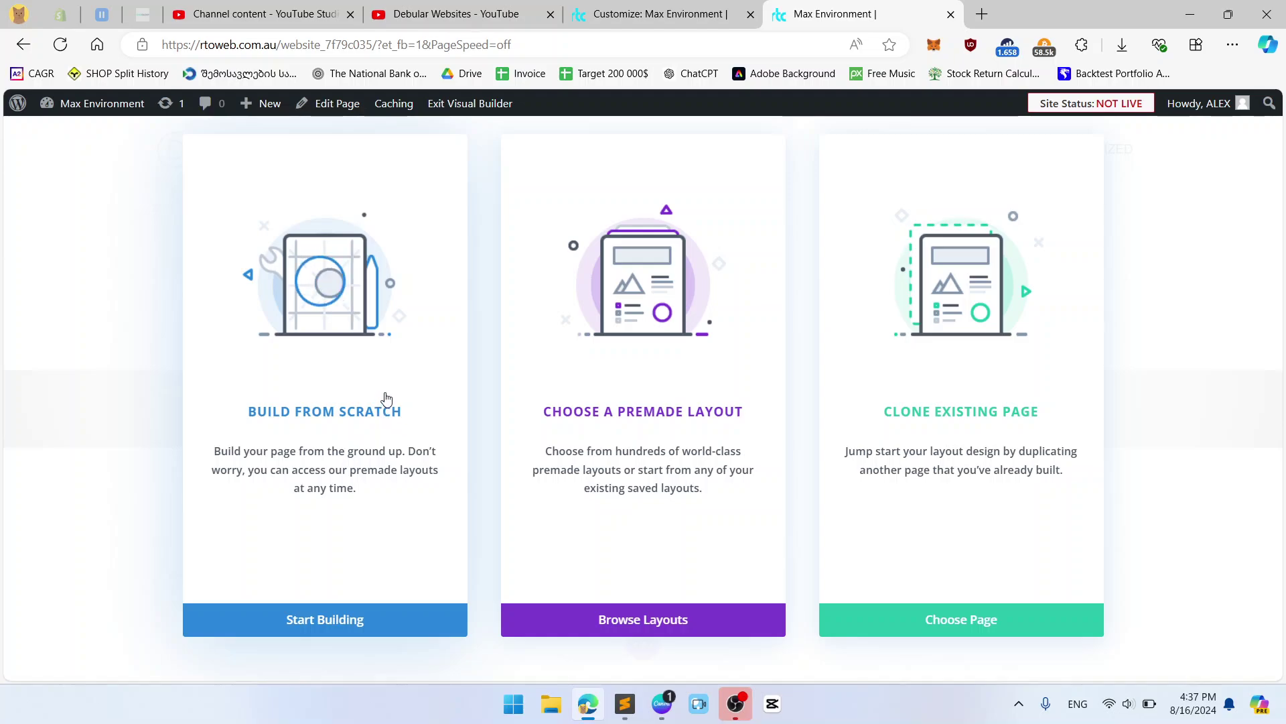
- Build the page from scratch with a two-column row and add an Accordion module to its first column
{"action": "left_click", "coordinate": [387, 398]}
{"action": "left_click", "coordinate": [652, 414]}
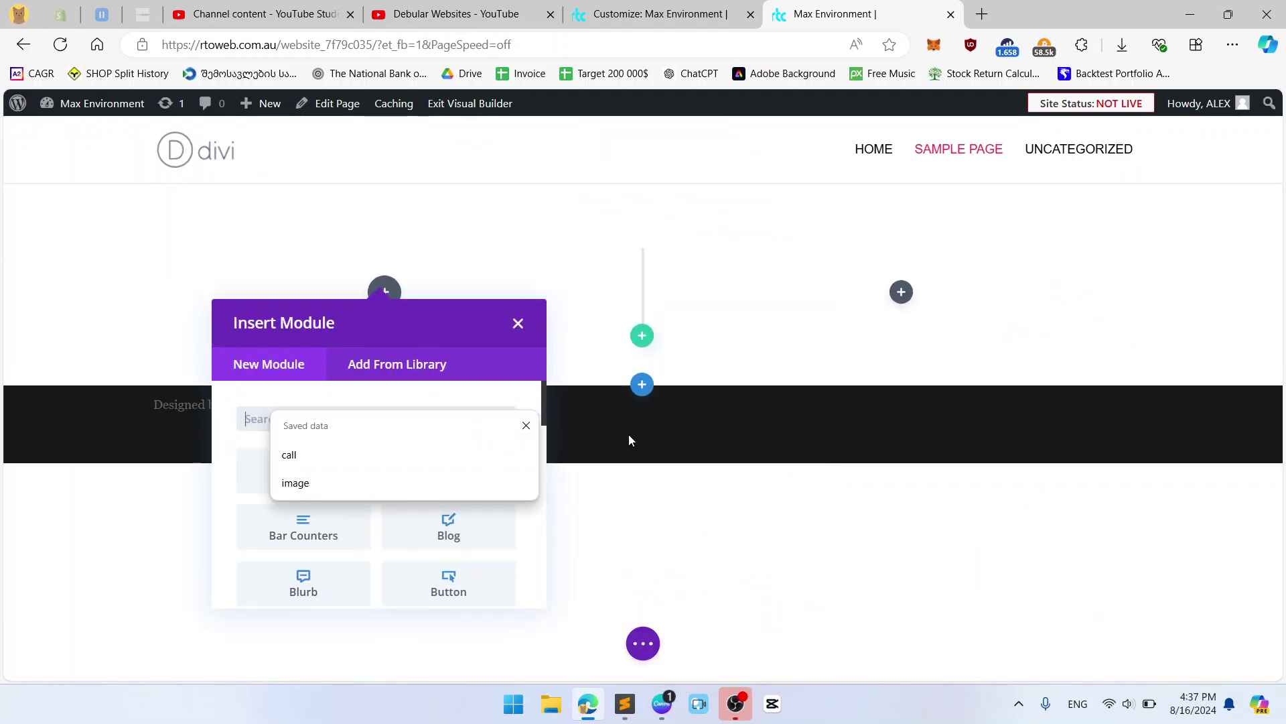
{"action": "left_click", "coordinate": [256, 471]}
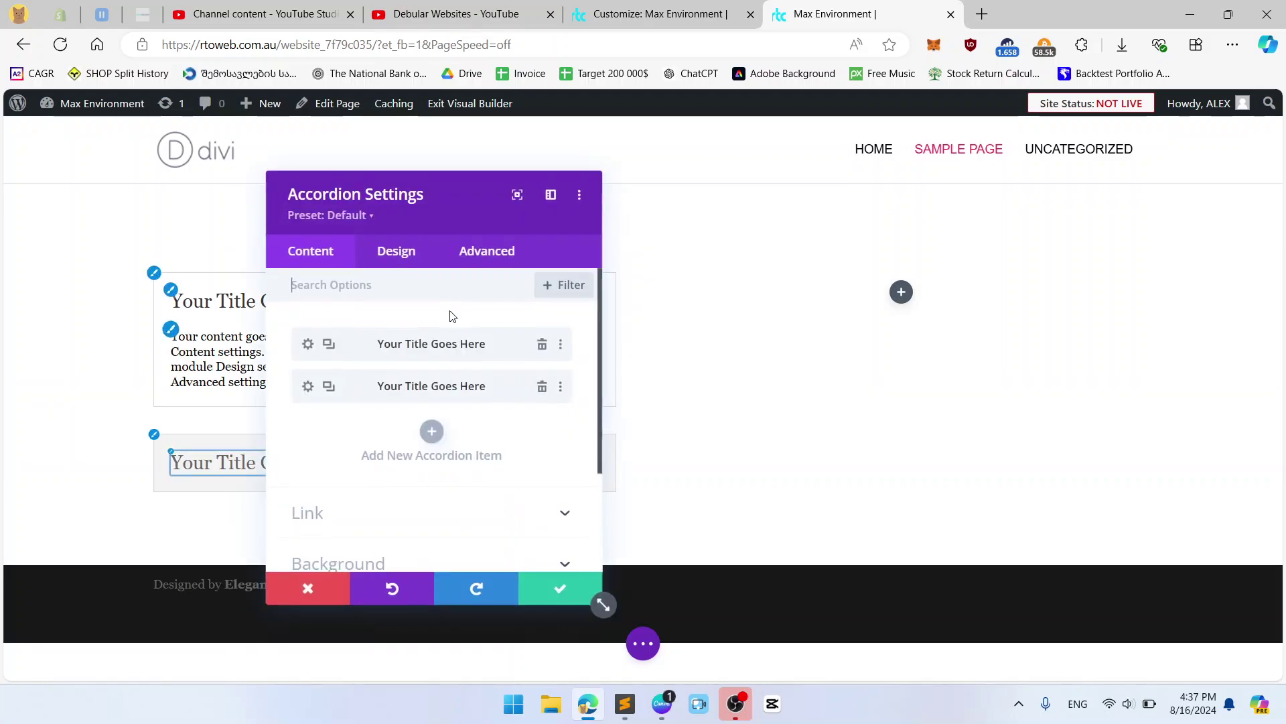
{"action": "left_click", "coordinate": [560, 588]}
- Search the modules for text and insert a Text module in the row's empty second column
{"action": "left_click", "coordinate": [901, 291]}
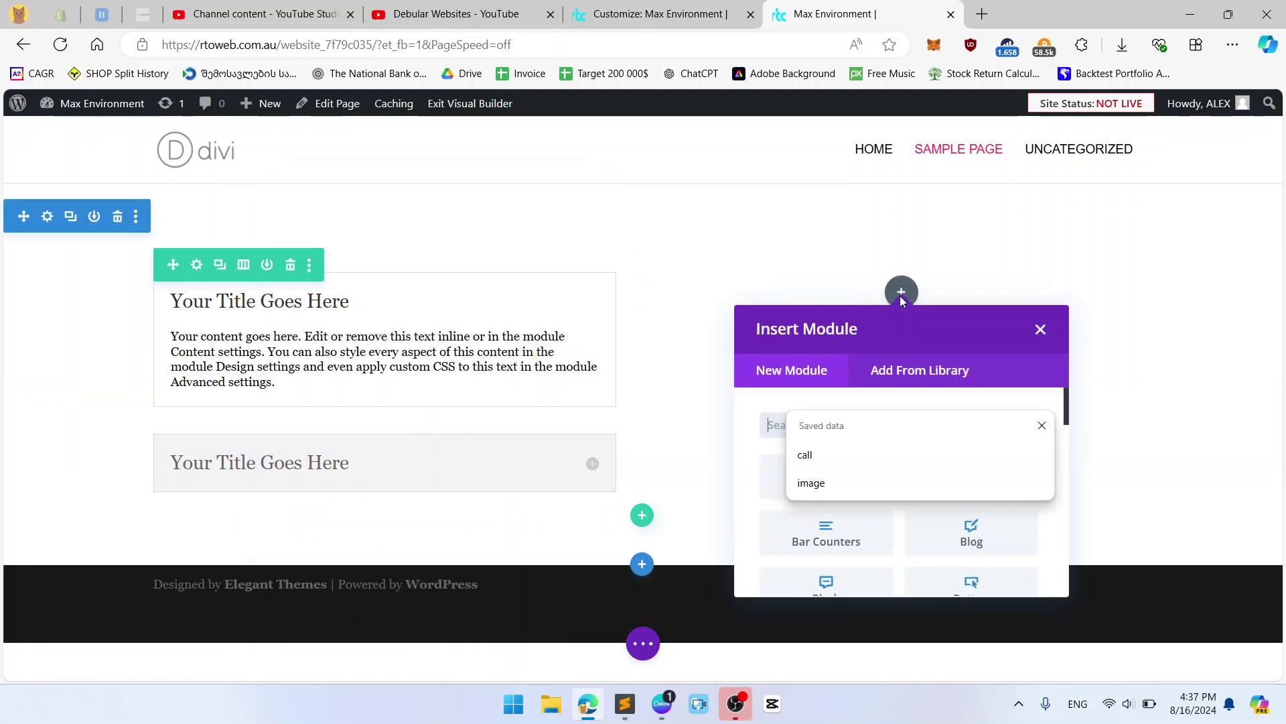
{"action": "type", "text": "tet"}
{"action": "key", "text": "ctrl+a"}
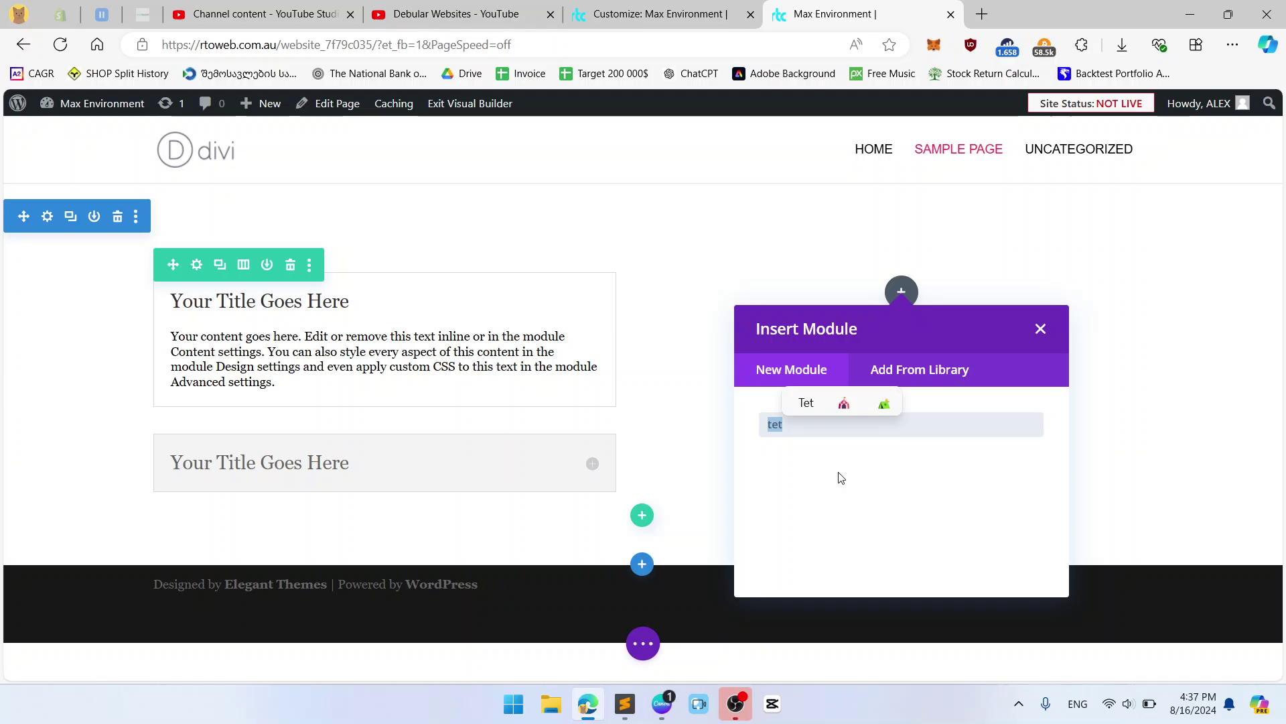
{"action": "key", "text": "BackSpace"}
{"action": "type", "text": "text"}
{"action": "left_click", "coordinate": [830, 469]}
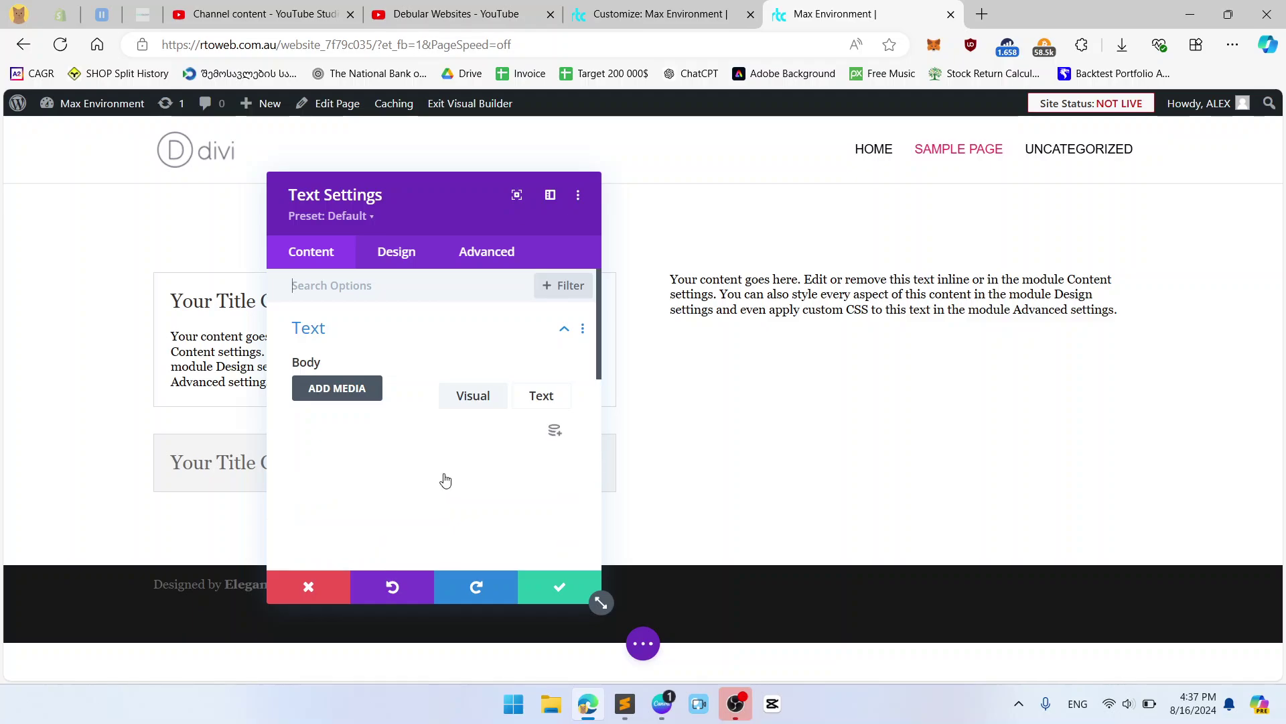
- Replace the Text module's placeholder body with "Title 1" formatted as Heading 1
{"action": "triple_click", "coordinate": [460, 522]}
{"action": "type", "text": "Title"}
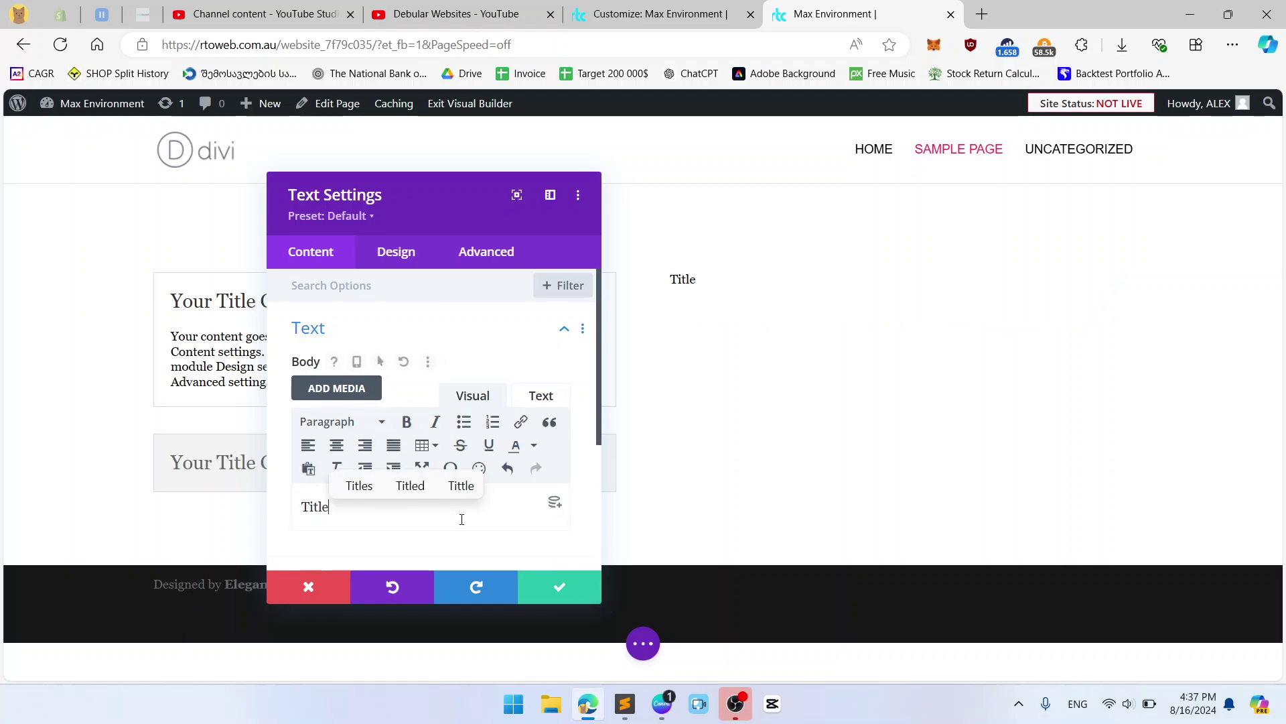
{"action": "type", "text": " 1"}
{"action": "key", "text": "ctrl+a"}
{"action": "left_click", "coordinate": [388, 487]}
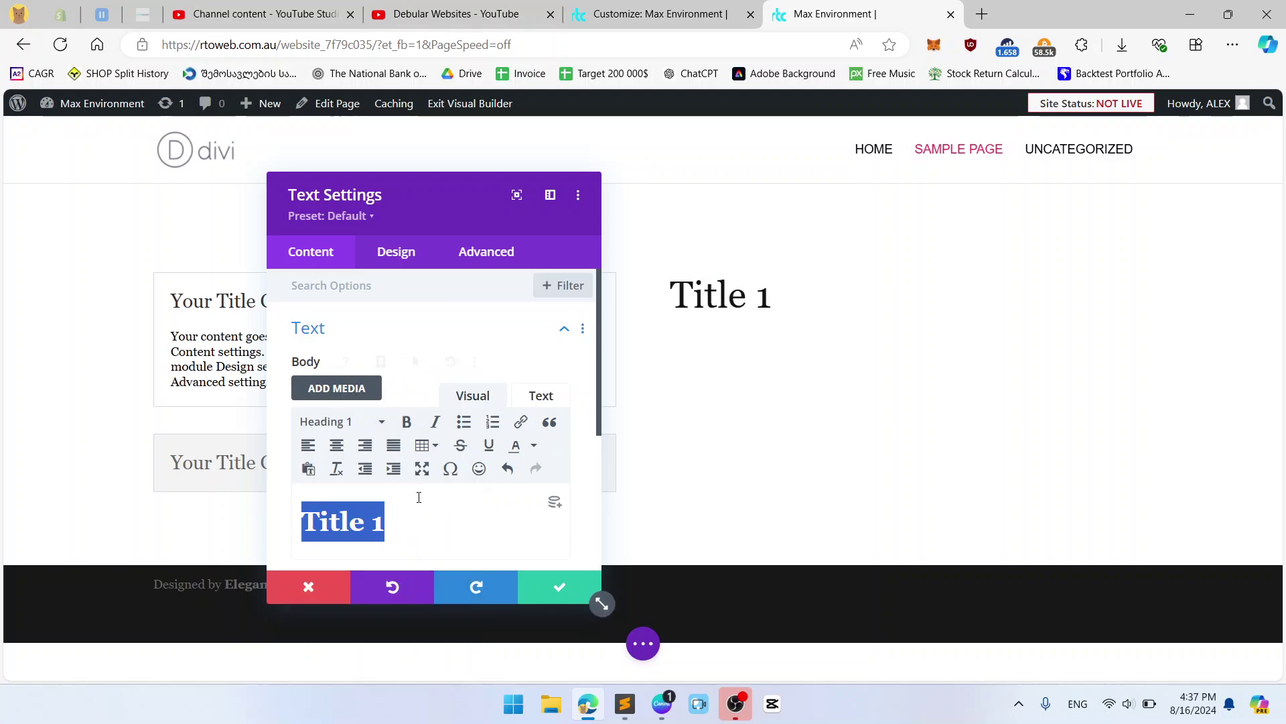
- Add a line "title 2" below the first heading and format it as Heading 2
{"action": "left_click", "coordinate": [439, 516]}
{"action": "key", "text": "Return"}
{"action": "type", "text": "title 2"}
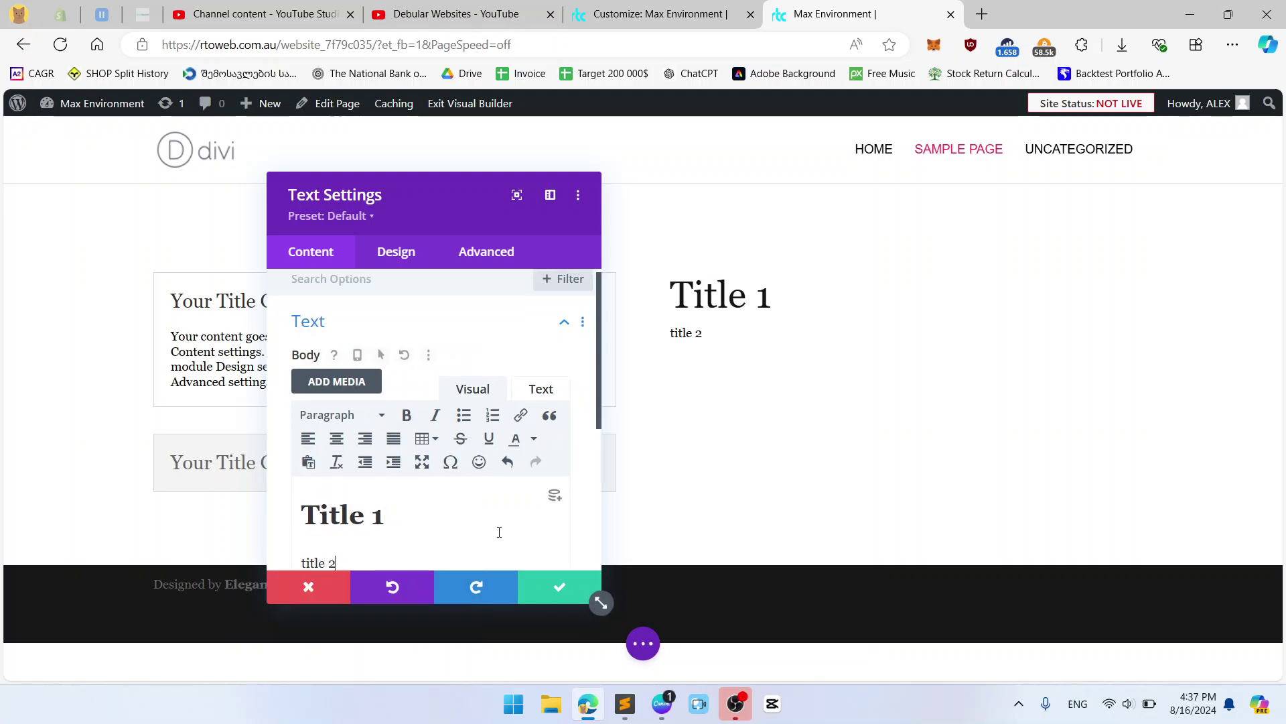
{"action": "scroll", "coordinate": [499, 531], "scroll_direction": "down", "scroll_amount": 1}
{"action": "left_click_drag", "start_coordinate": [373, 479], "coordinate": [299, 480]}
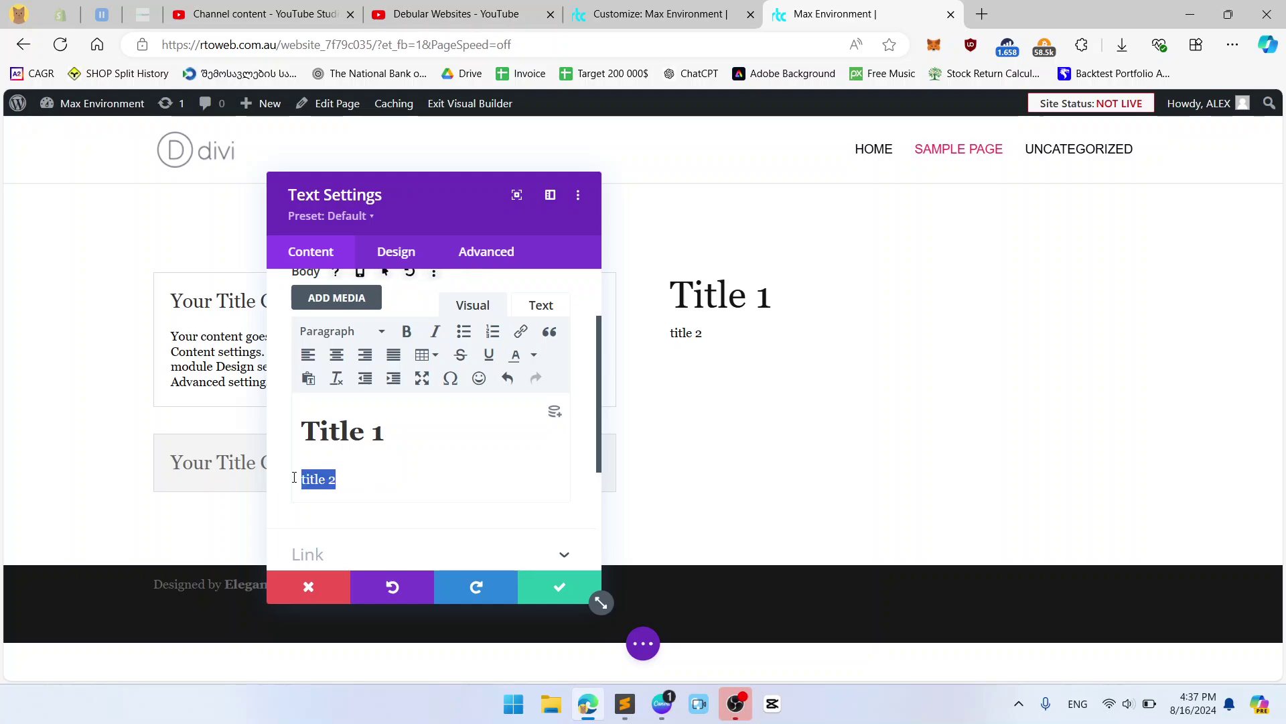
{"action": "left_click", "coordinate": [332, 331]}
{"action": "left_click", "coordinate": [362, 432]}
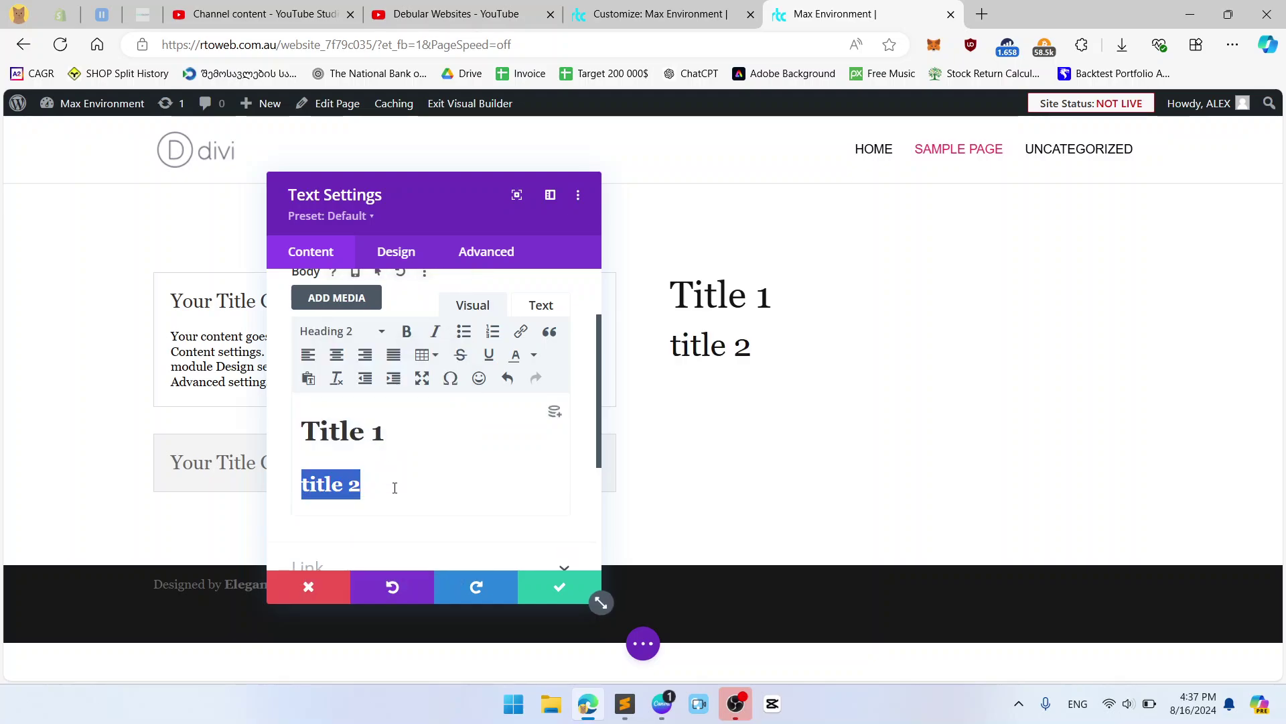
- Add a line "title 3" below the second heading and format it as Heading 3
{"action": "left_click", "coordinate": [394, 485]}
{"action": "key", "text": "Return"}
{"action": "type", "text": "title 3"}
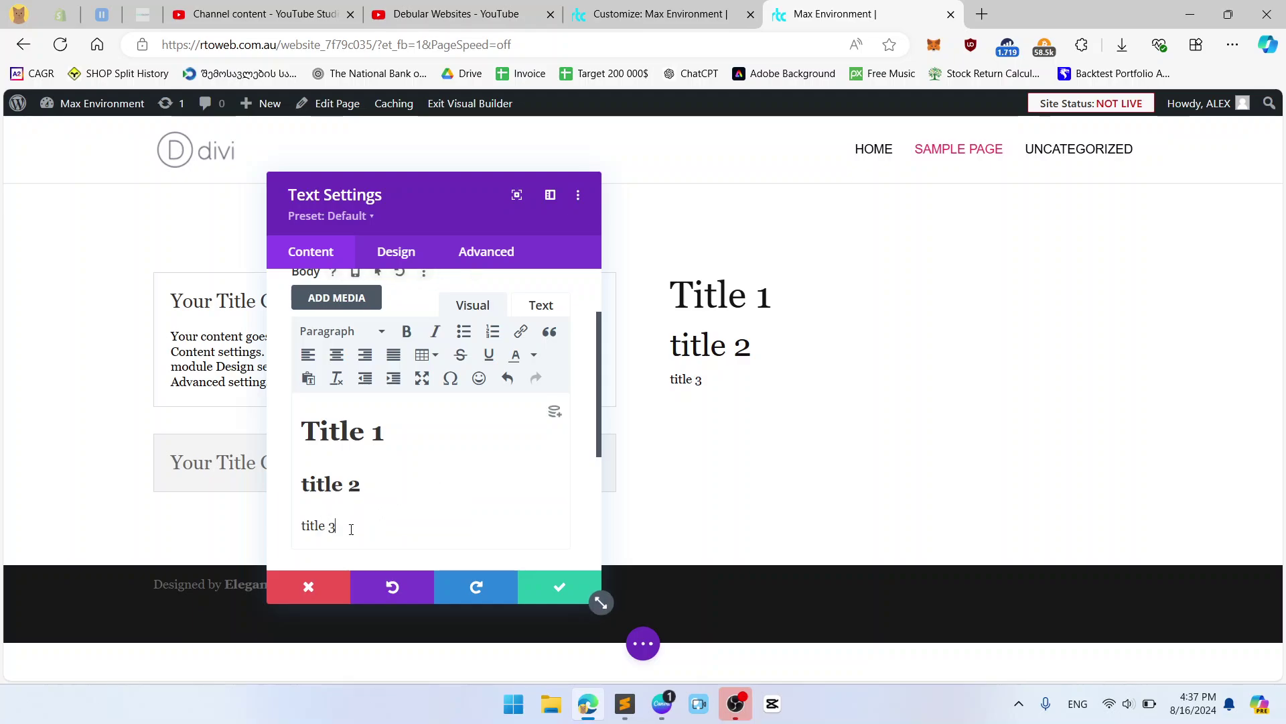
{"action": "left_click_drag", "start_coordinate": [347, 525], "coordinate": [299, 525]}
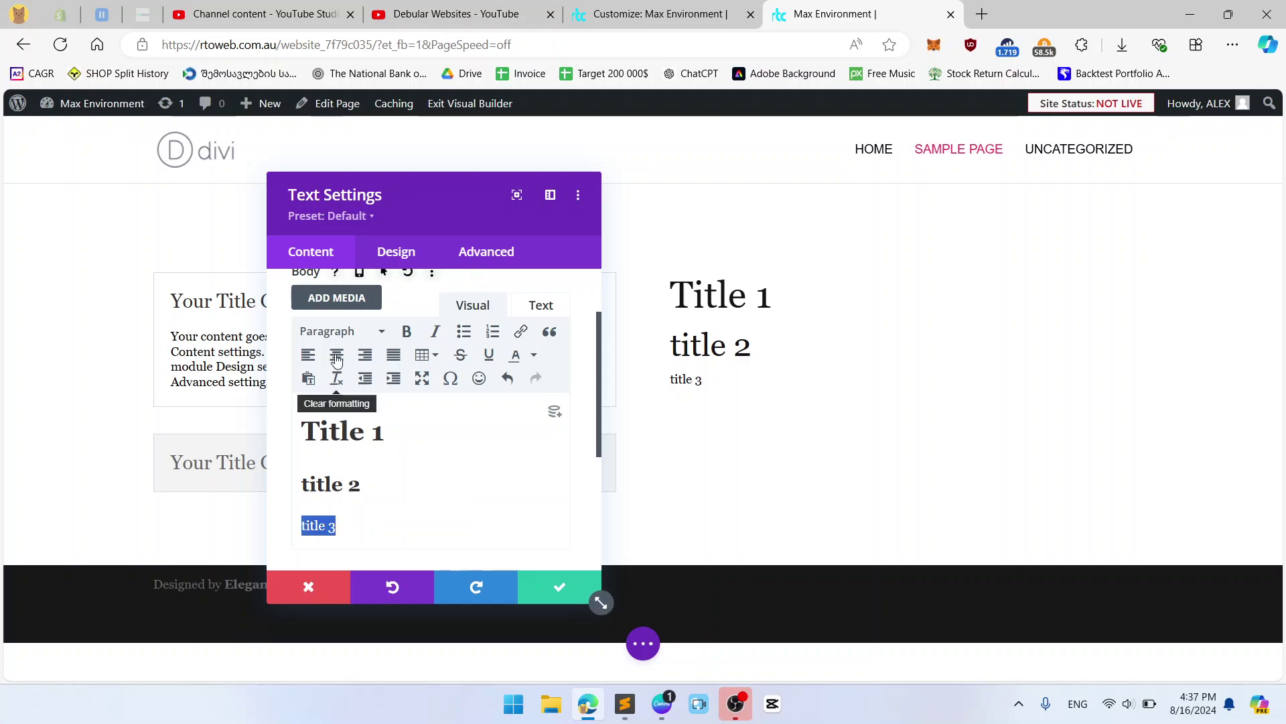
{"action": "left_click", "coordinate": [342, 331]}
{"action": "left_click", "coordinate": [359, 466]}
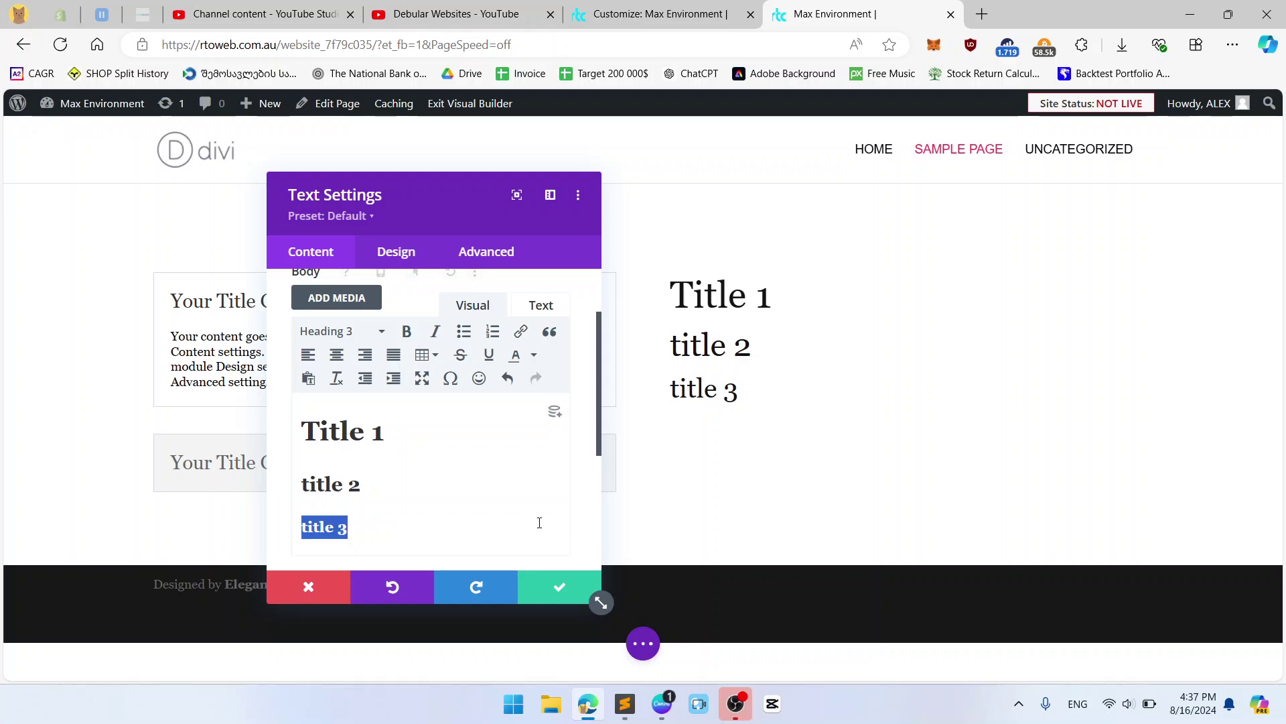
- Add a plain text line "paragraph" below the third heading, leaving an empty line between them
{"action": "left_click", "coordinate": [506, 517]}
{"action": "key", "text": "Return"}
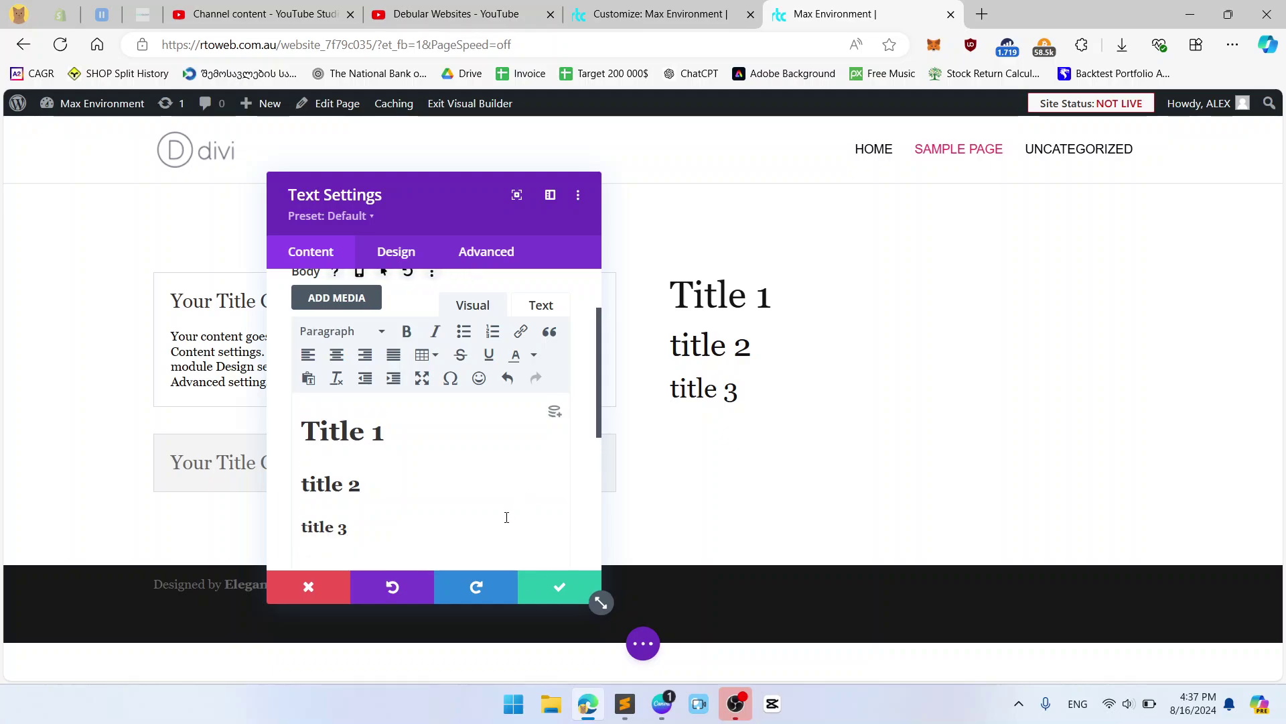
{"action": "type", "text": "paragrap"}
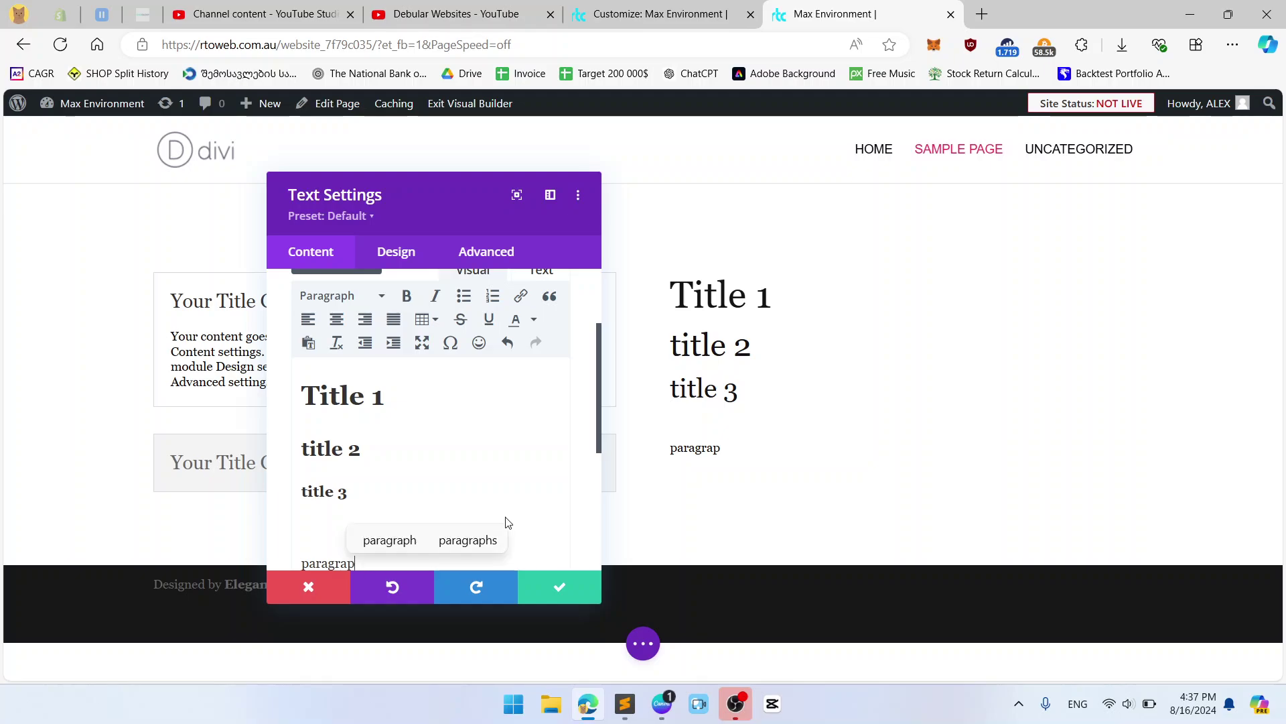
{"action": "type", "text": "ha"}
{"action": "key", "text": "BackSpace"}
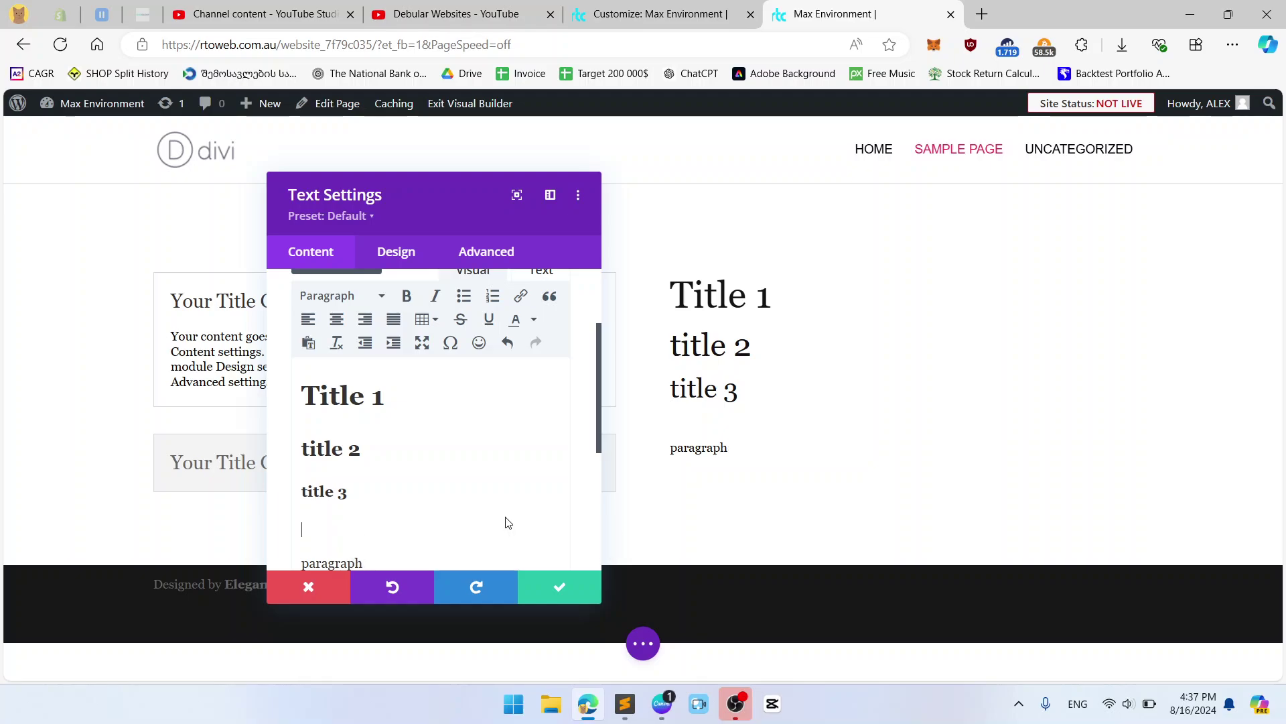
- Fill the empty line above "paragraph" with "title 4" and format it as Heading 4
{"action": "left_click", "coordinate": [507, 523]}
{"action": "type", "text": "ttle"}
{"action": "key", "text": "BackSpace"}
{"action": "type", "text": "tle 3"}
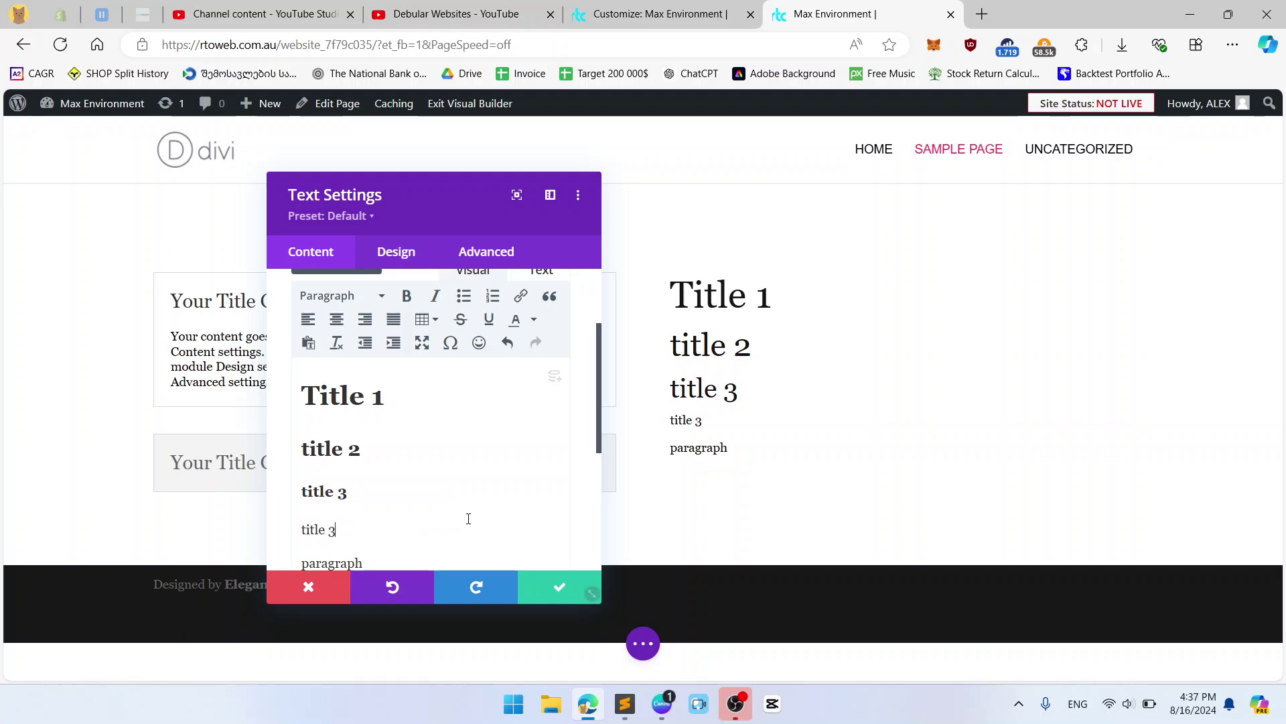
{"action": "key", "text": "BackSpace"}
{"action": "type", "text": "4"}
{"action": "left_click_drag", "start_coordinate": [396, 528], "coordinate": [299, 530]}
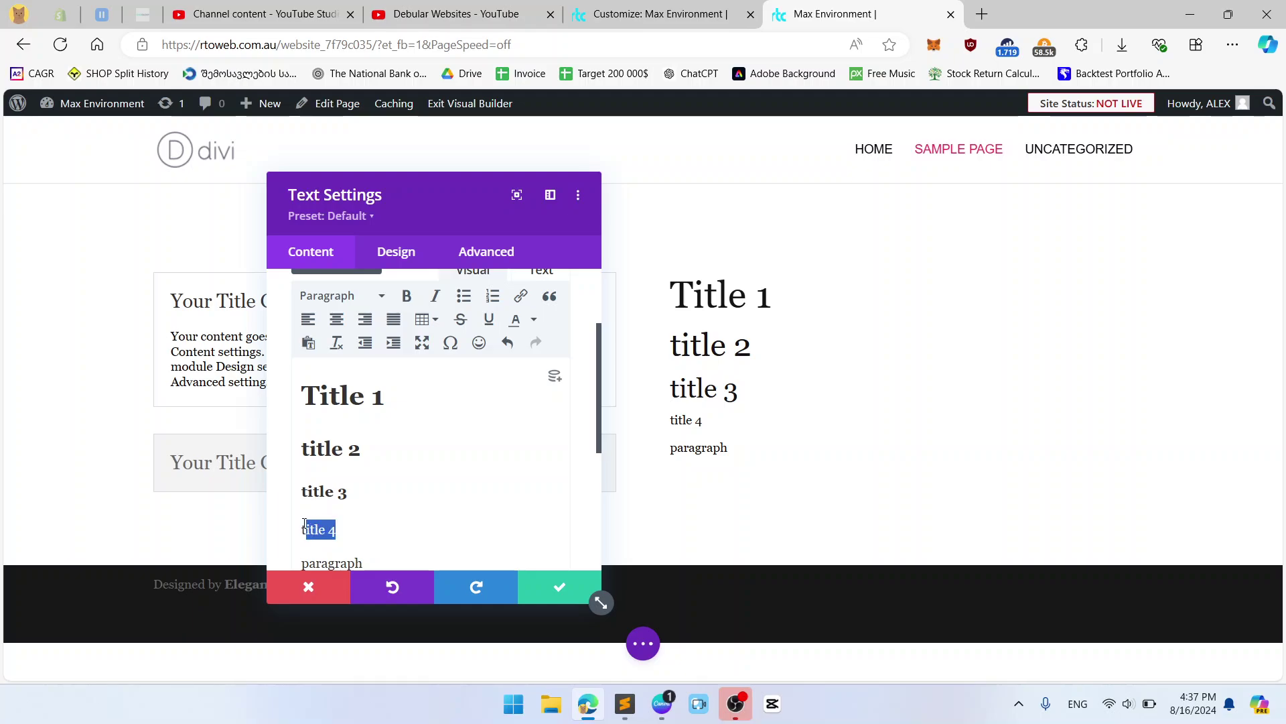
{"action": "left_click", "coordinate": [380, 296]}
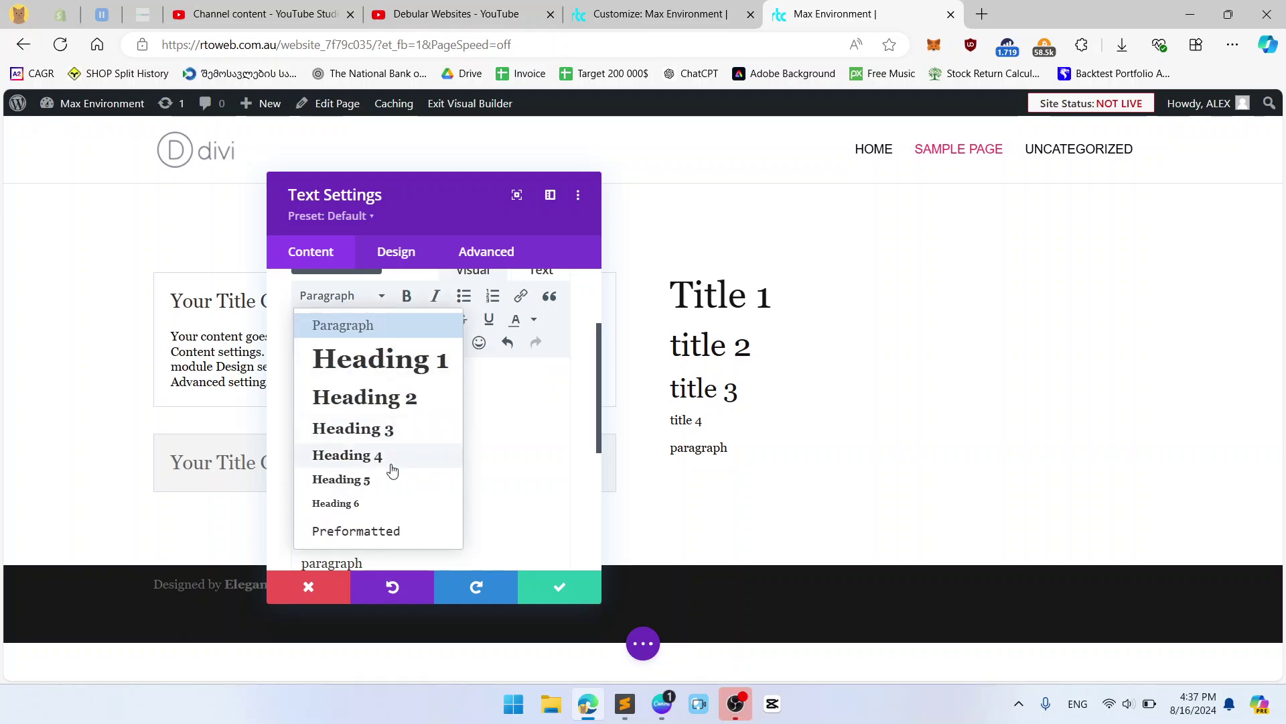
{"action": "left_click", "coordinate": [393, 457]}
- Save the Text module and the page, and switch back to the theme customizer's browser tab
{"action": "left_click", "coordinate": [587, 598]}
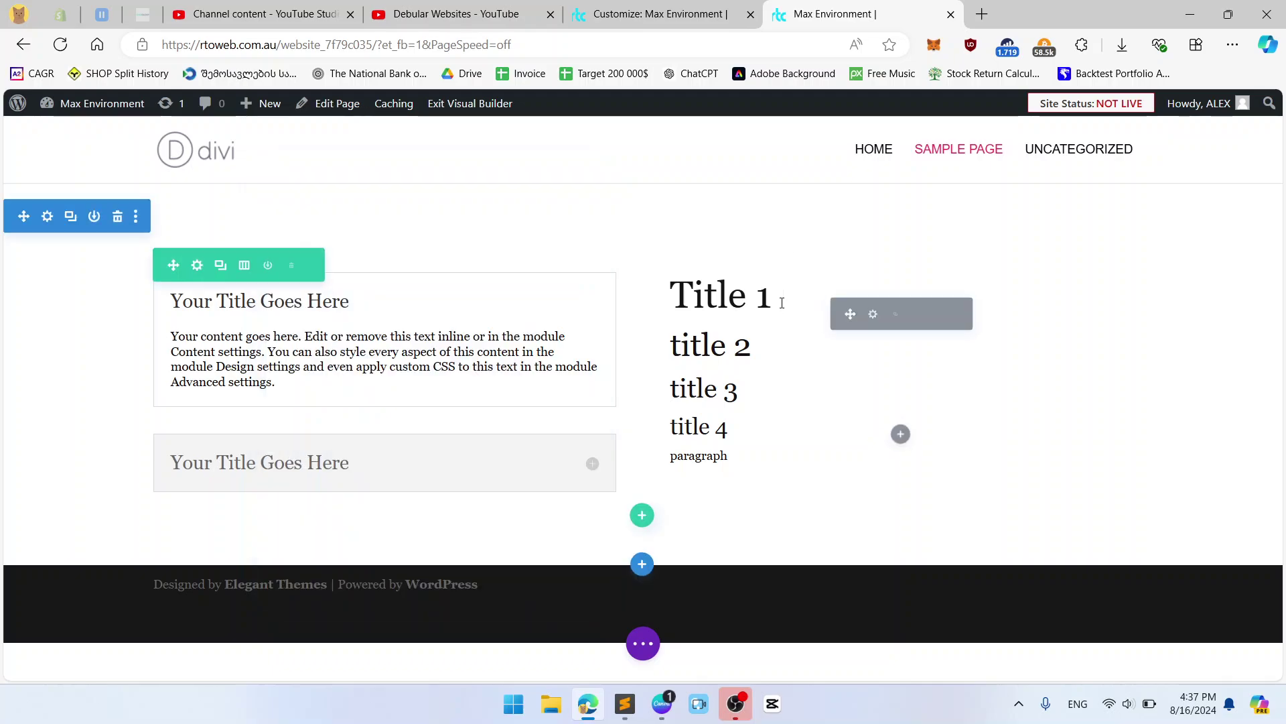
{"action": "left_click", "coordinate": [643, 643]}
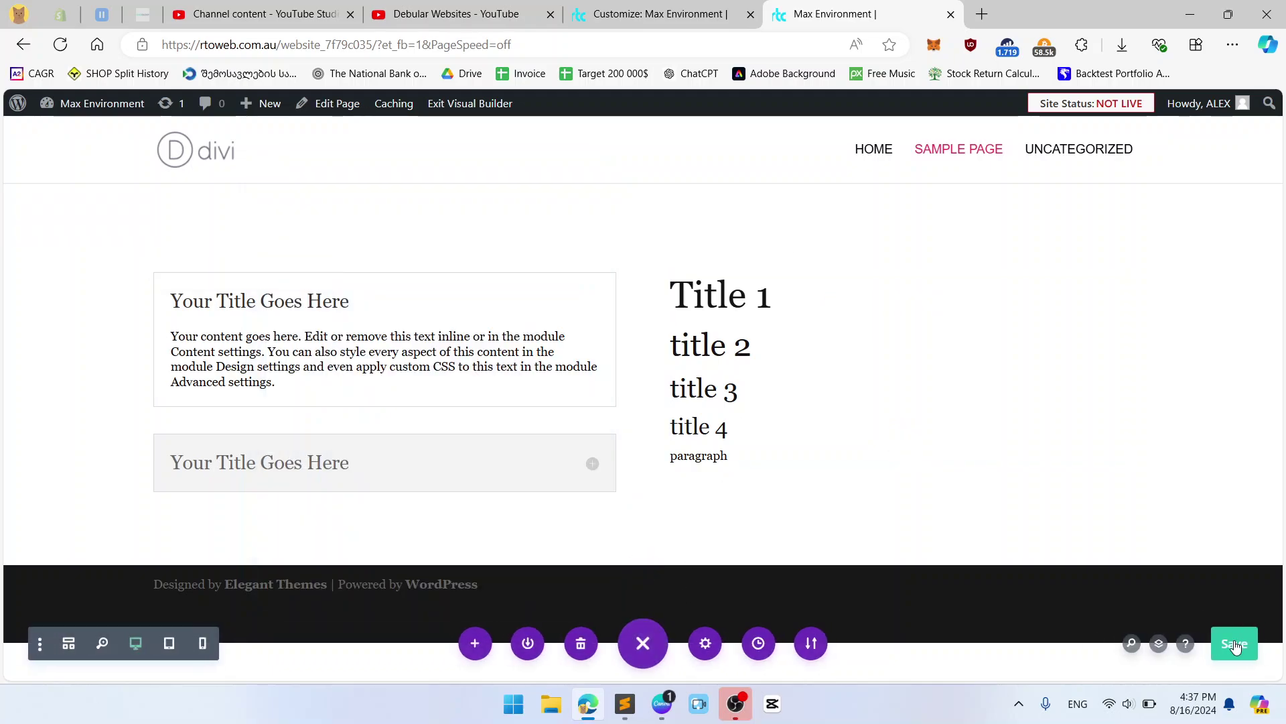
{"action": "left_click", "coordinate": [645, 13]}
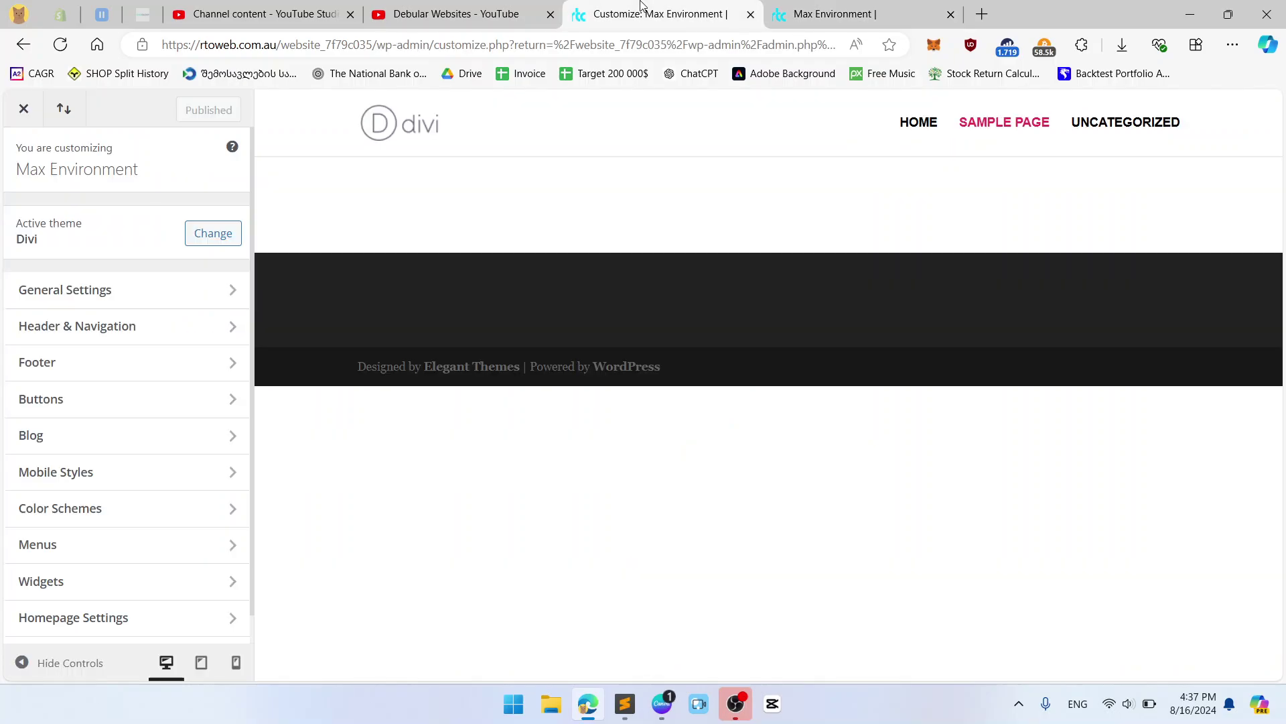
- Reload the site preview from its logo and set the header text size to 40 in the general Typography settings
{"action": "left_click", "coordinate": [401, 131]}
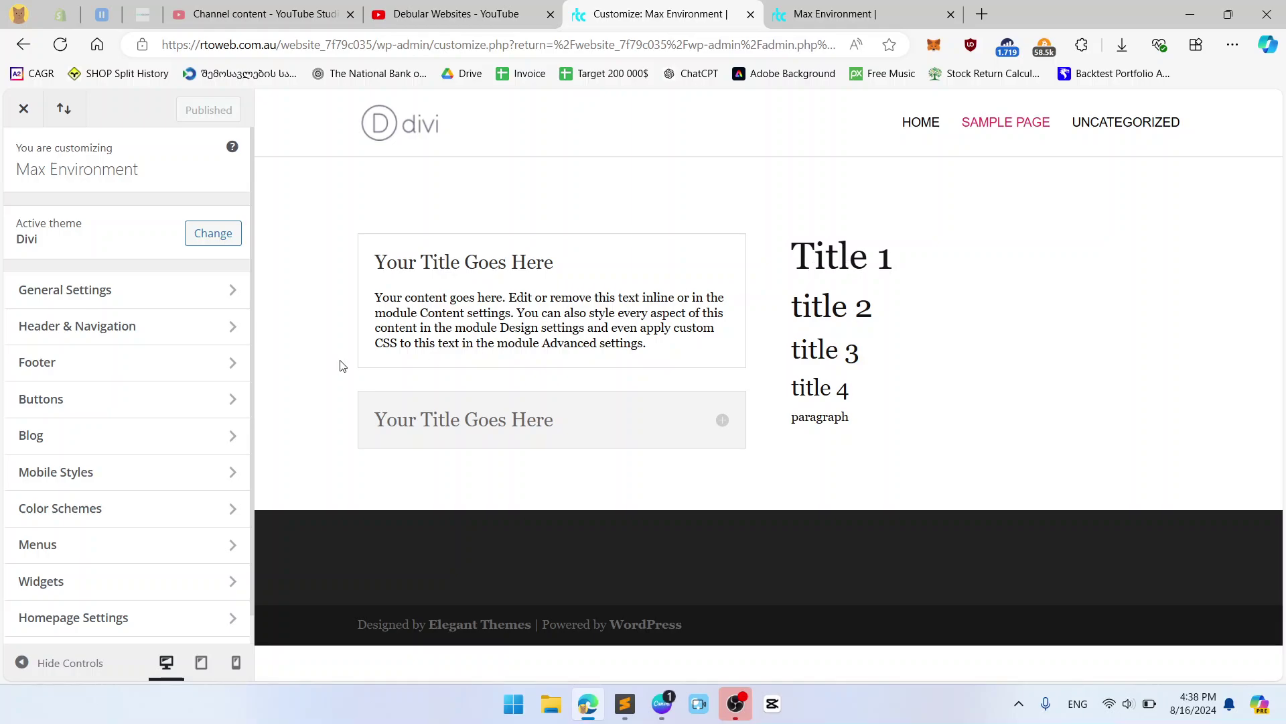
{"action": "left_click", "coordinate": [205, 297]}
{"action": "left_click", "coordinate": [170, 301]}
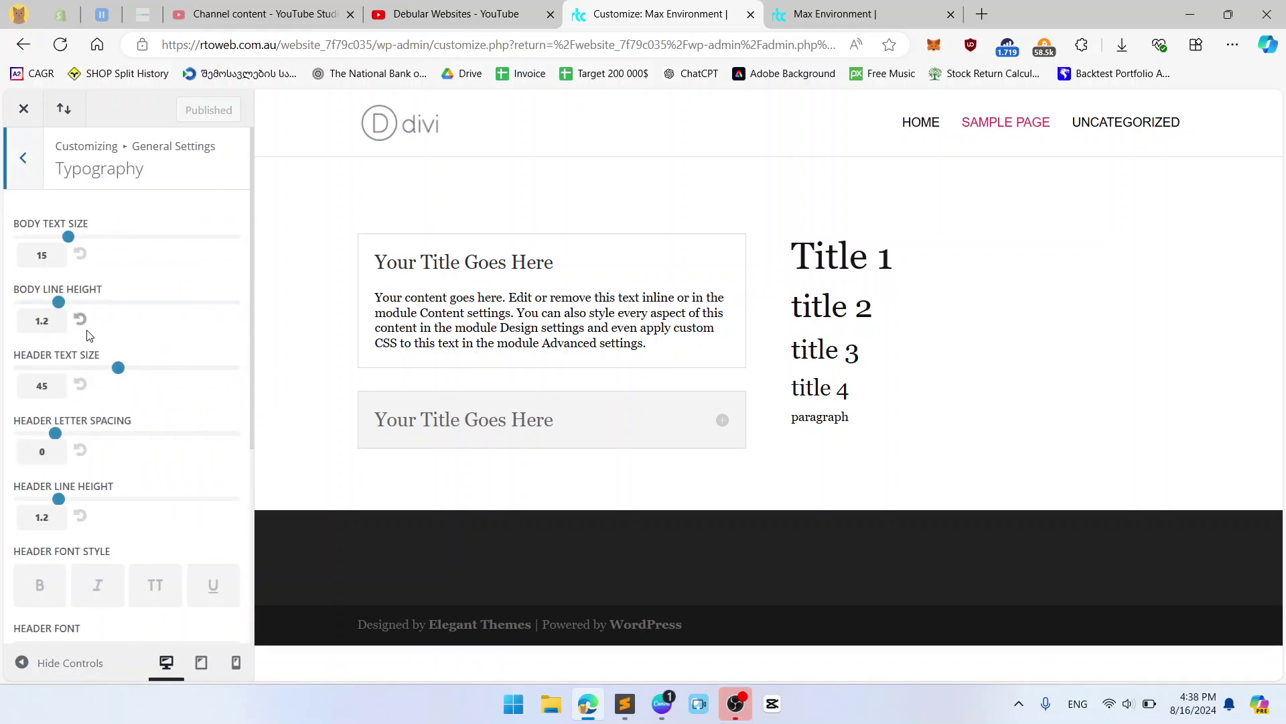
{"action": "mouse_move", "coordinate": [118, 367]}
{"action": "left_mouse_down"}
{"action": "mouse_move", "coordinate": [204, 367]}
{"action": "mouse_move", "coordinate": [70, 366]}
{"action": "mouse_move", "coordinate": [207, 363]}
{"action": "mouse_move", "coordinate": [99, 370]}
{"action": "left_mouse_up"}
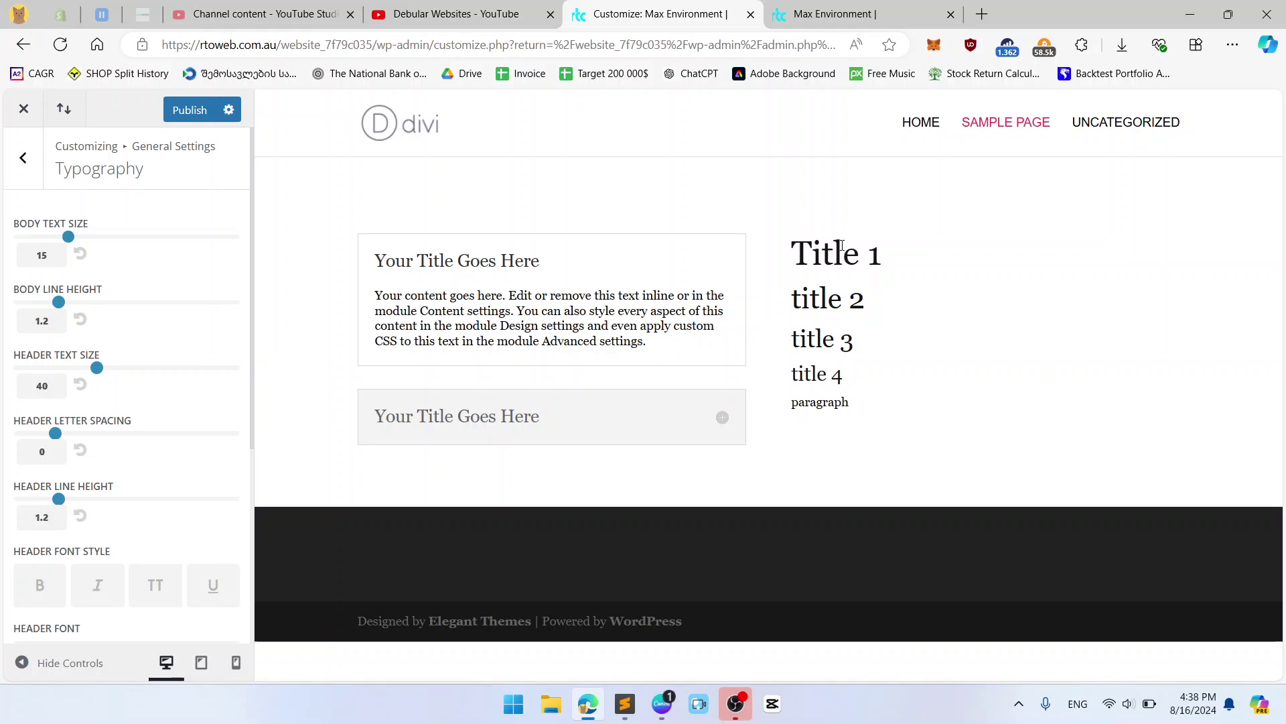
- Look at the Heading Text design options of the page's titles Text module, close them without saving, and return to the theme customizer
{"action": "key", "text": "ctrl+Tab"}
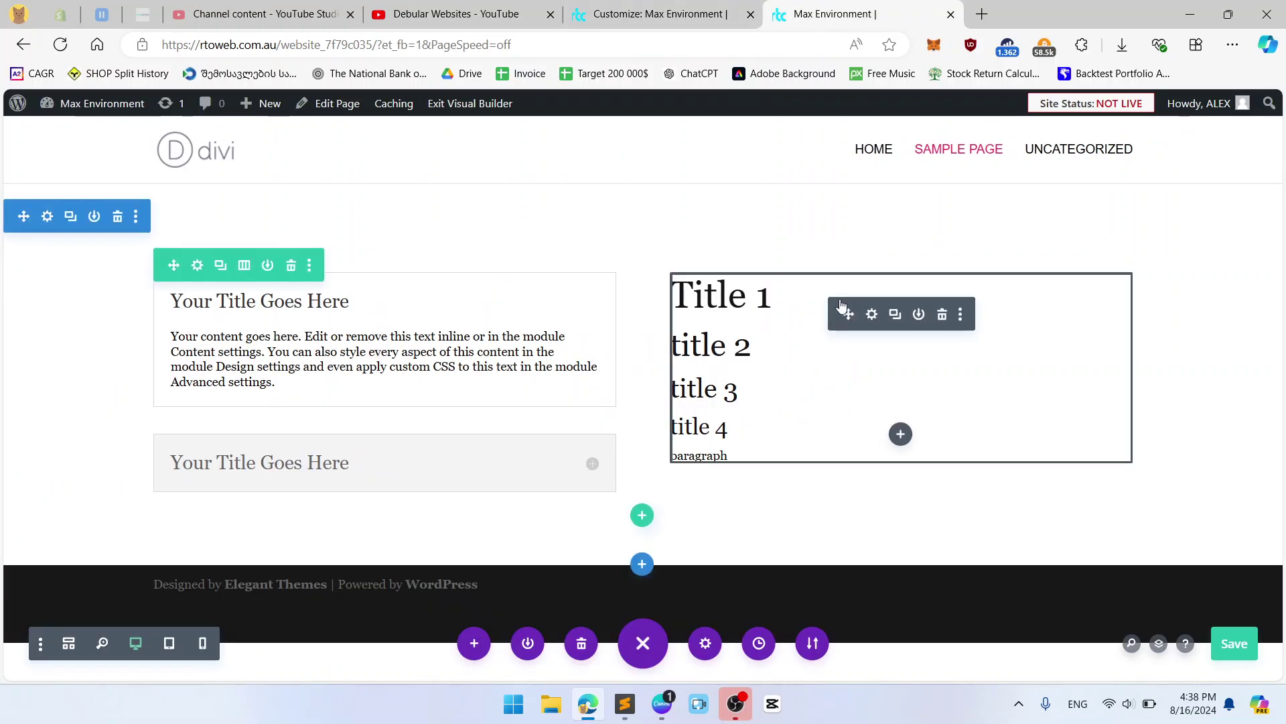
{"action": "left_click", "coordinate": [872, 313]}
{"action": "left_click", "coordinate": [396, 251]}
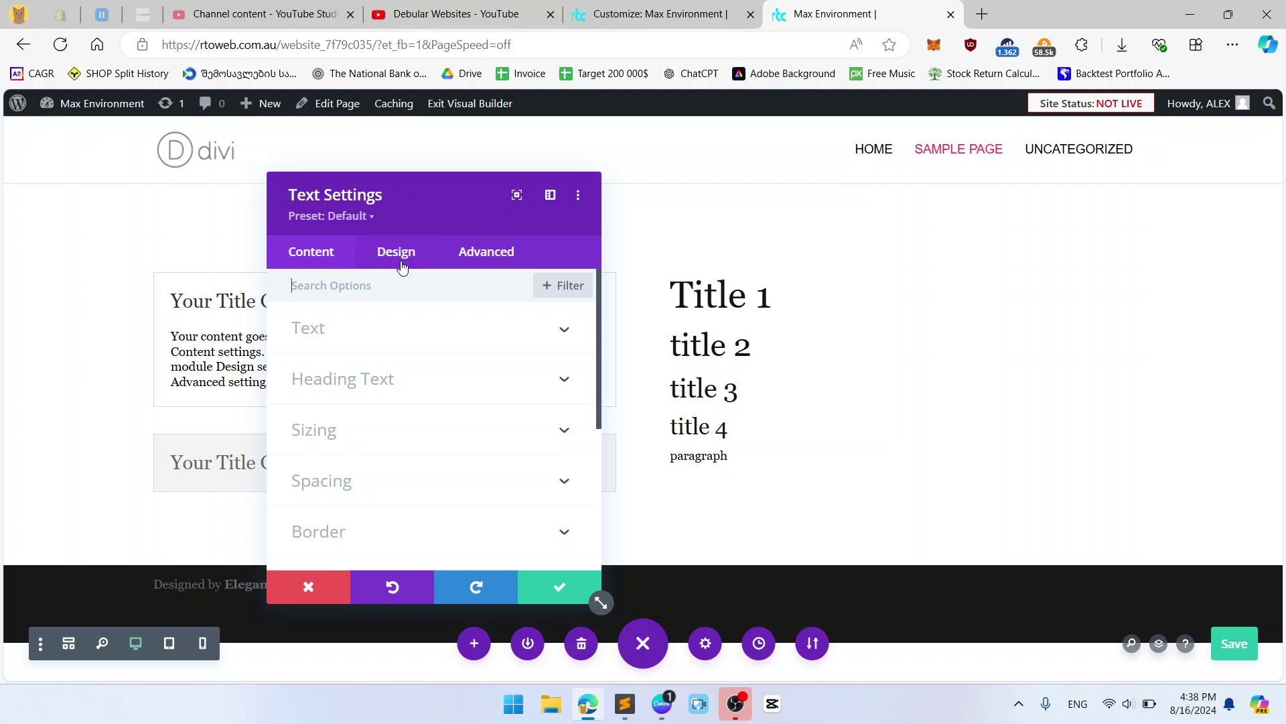
{"action": "left_click", "coordinate": [410, 379]}
{"action": "left_click", "coordinate": [327, 587]}
{"action": "left_click", "coordinate": [648, 14]}
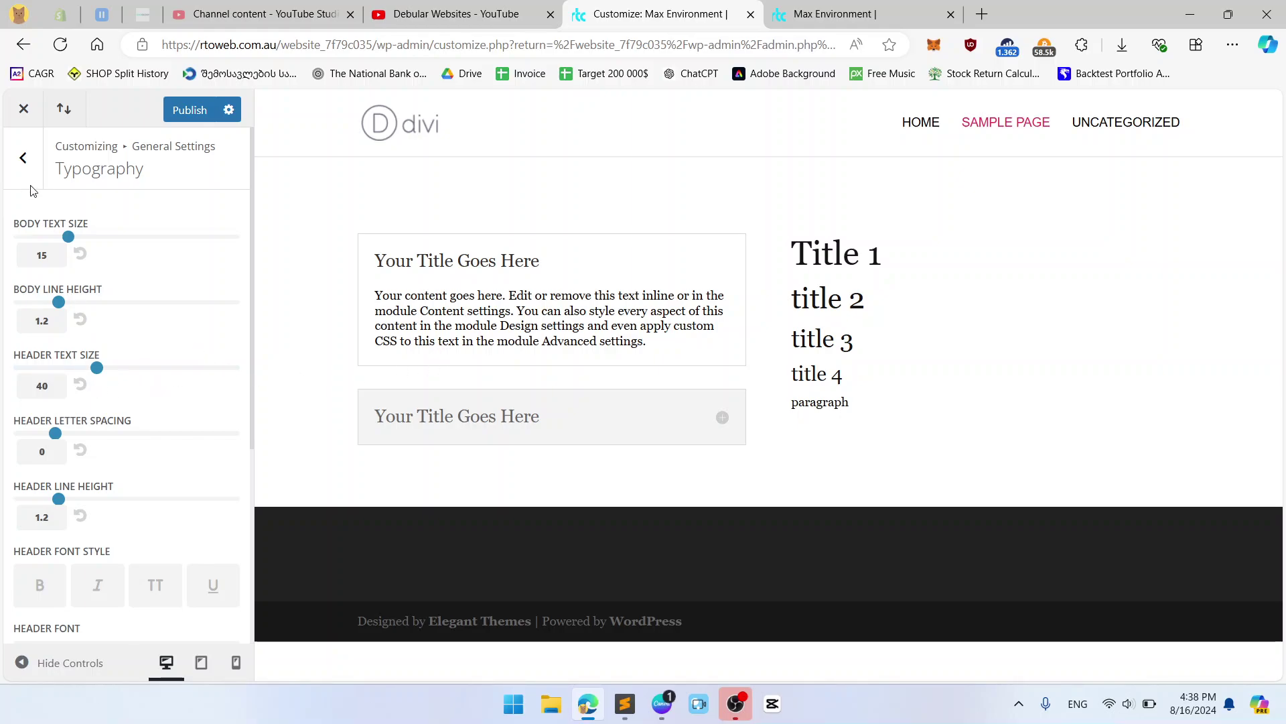
- Set the website gutter width to 4 in the general Layout Settings
{"action": "left_click", "coordinate": [23, 158]}
{"action": "left_click", "coordinate": [138, 254]}
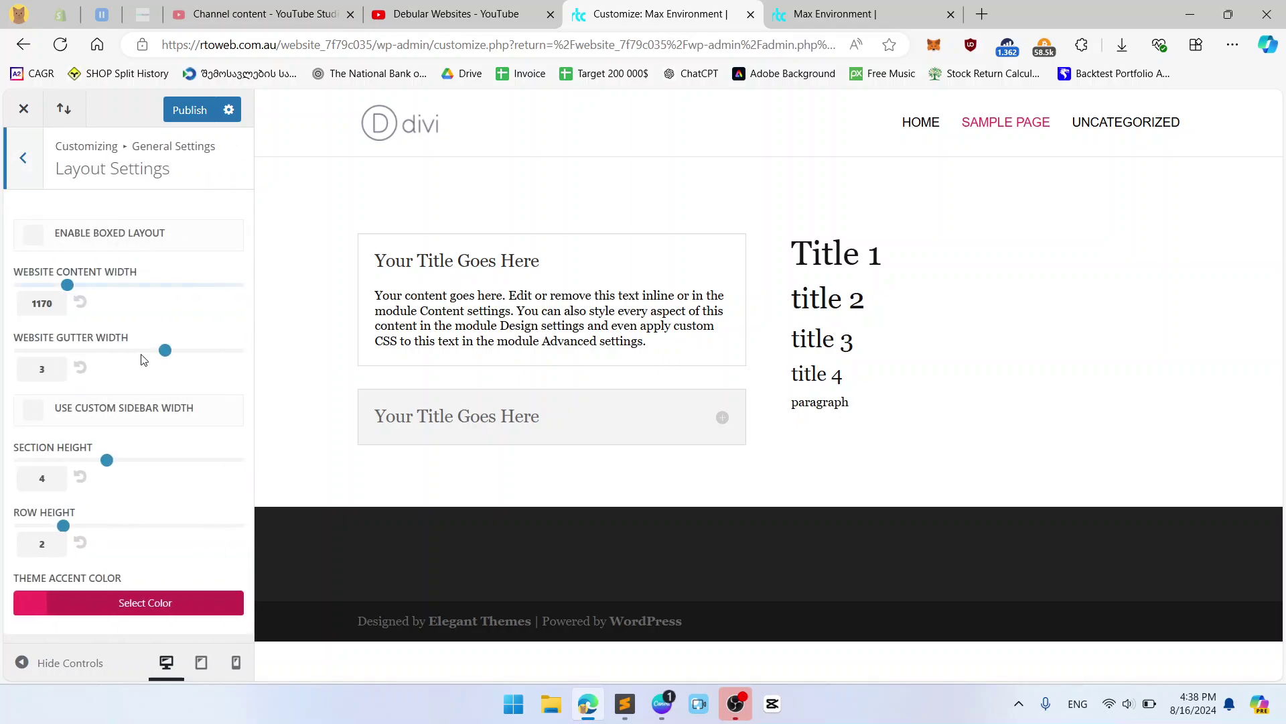
{"action": "left_click_drag", "start_coordinate": [159, 359], "coordinate": [240, 351]}
- Set both the section height and the row height to 1 in the Layout Settings
{"action": "left_click_drag", "start_coordinate": [107, 461], "coordinate": [193, 461]}
{"action": "left_click", "coordinate": [107, 460]}
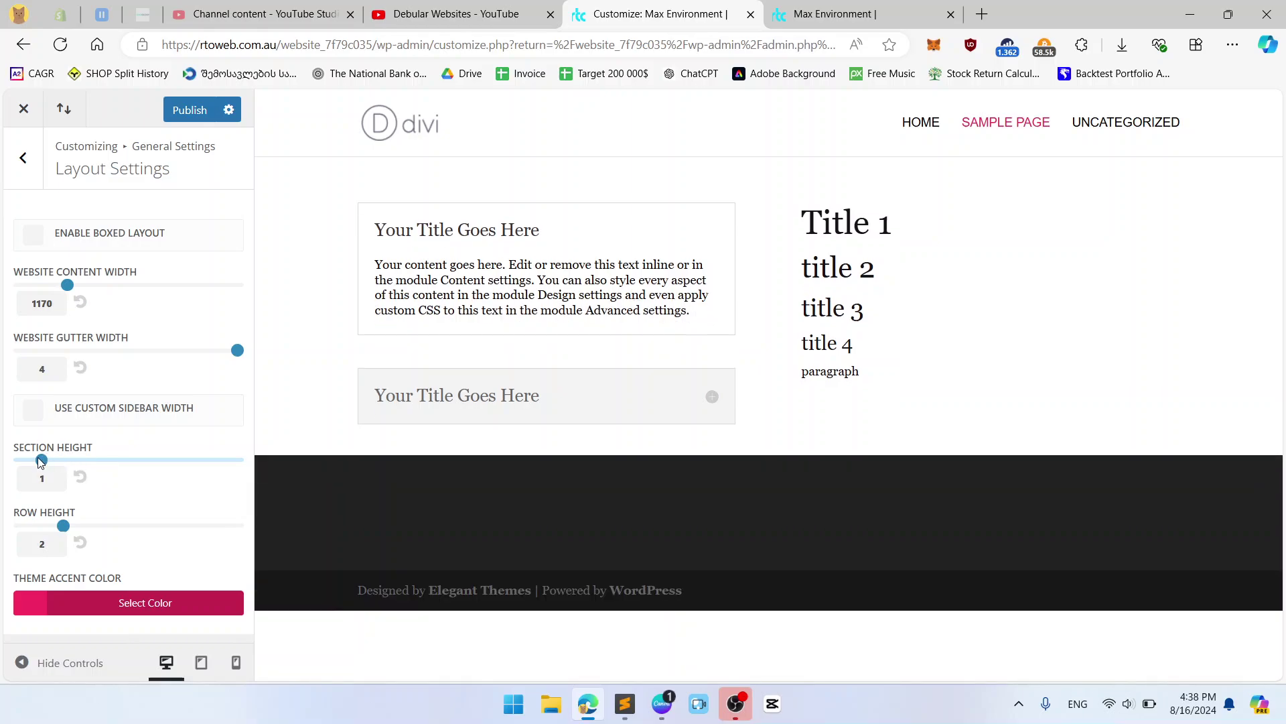
{"action": "left_click_drag", "start_coordinate": [107, 461], "coordinate": [42, 461]}
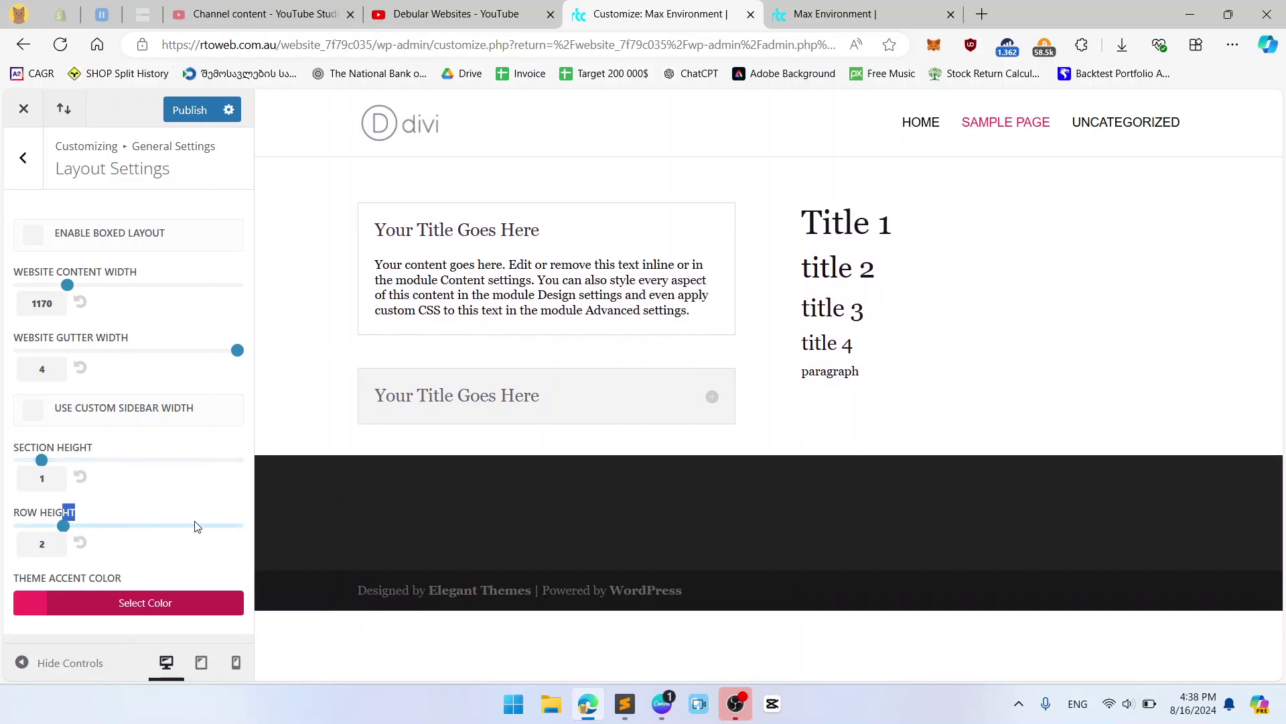
{"action": "left_click_drag", "start_coordinate": [221, 529], "coordinate": [55, 536]}
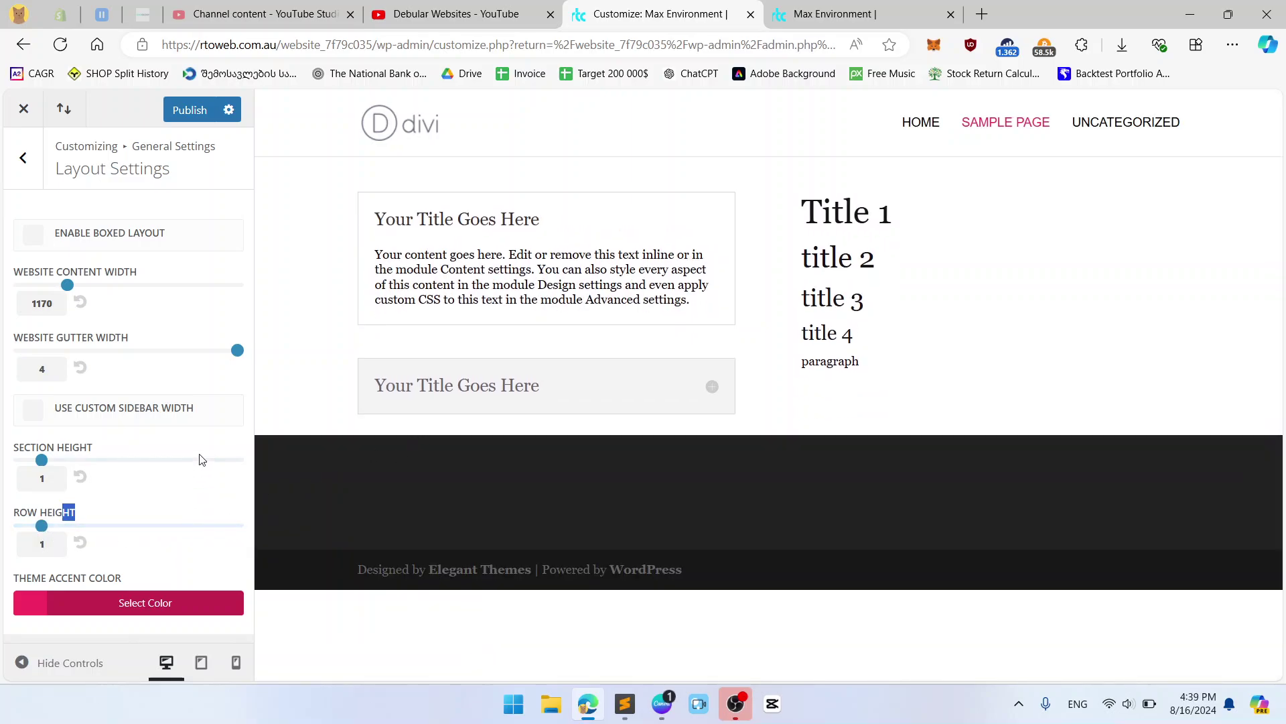